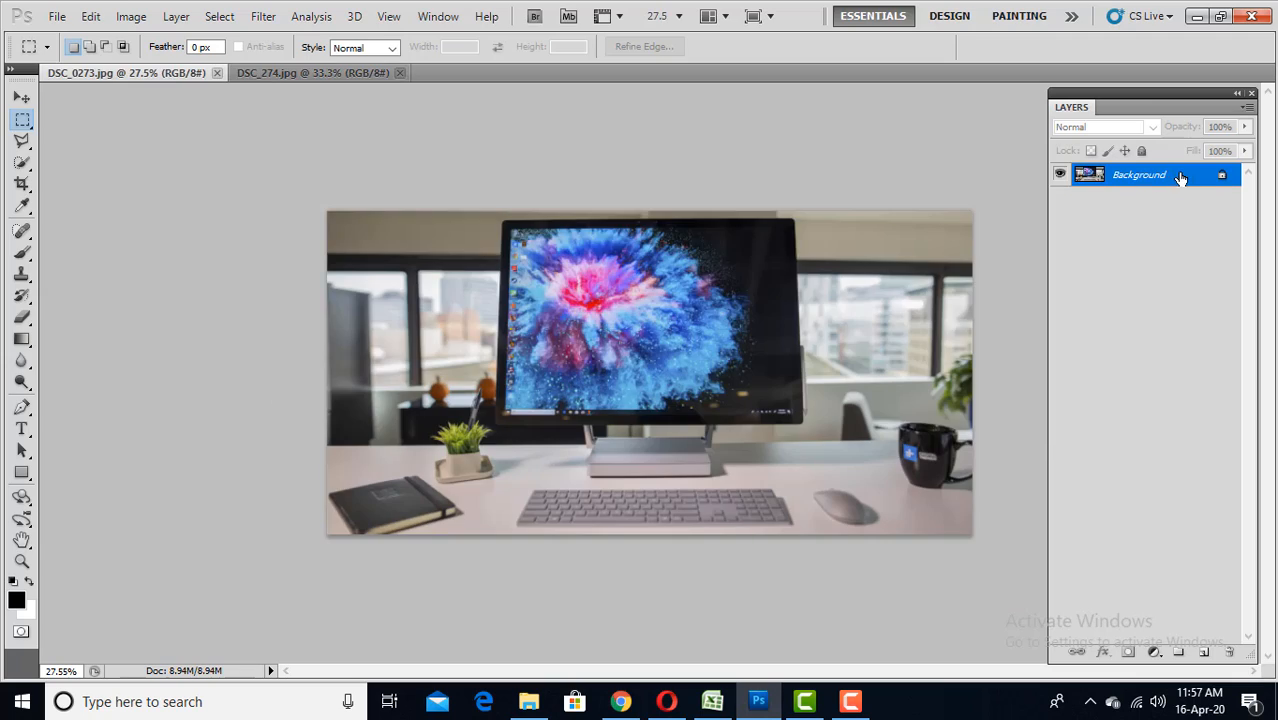
# - Convert the locked Background of DSC_0273.jpg into an editable layer
pyautogui.doubleClick(1181, 179)
pyautogui.press('Return')
pyautogui.hotkey('ctrl', '0')
# - Trace the left edge of the monitor's display down to its bottom corner with the Polygonal Lasso
pyautogui.click(22, 141)
pyautogui.scroll(5, 376, 126)
pyautogui.scroll(5, 376, 126)
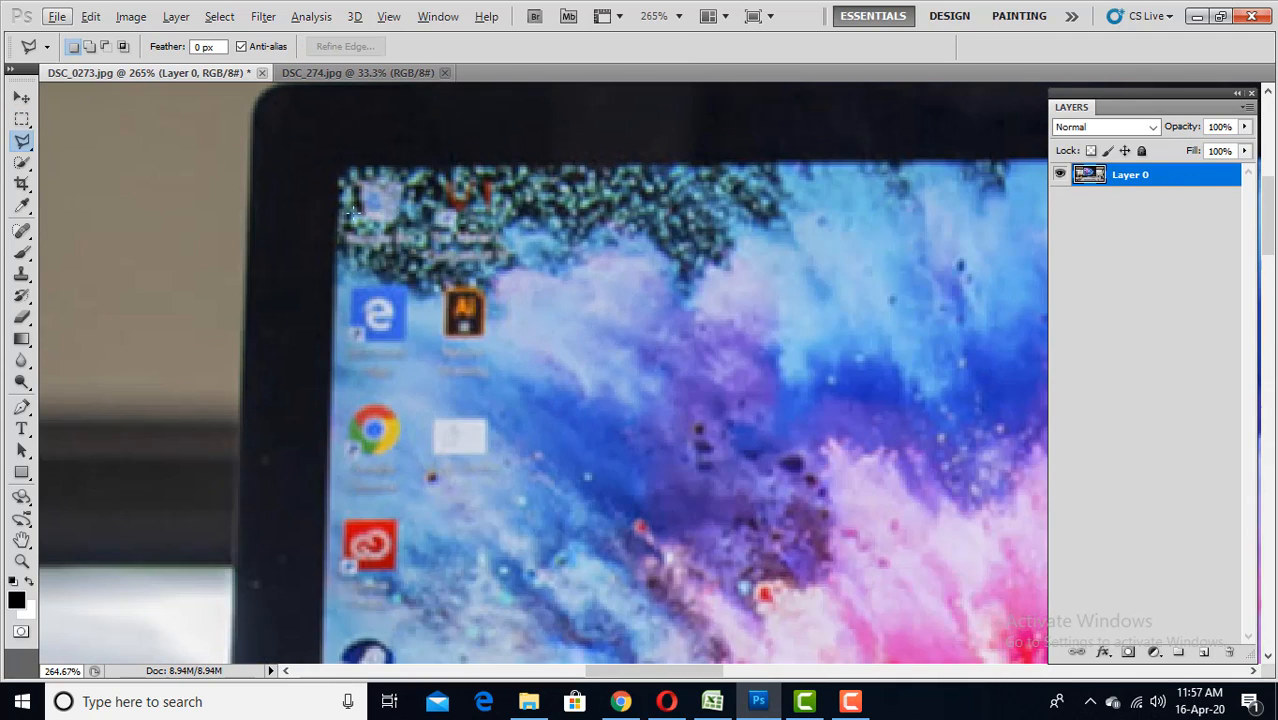
pyautogui.moveTo(333, 522); pyautogui.dragTo(363, 217)
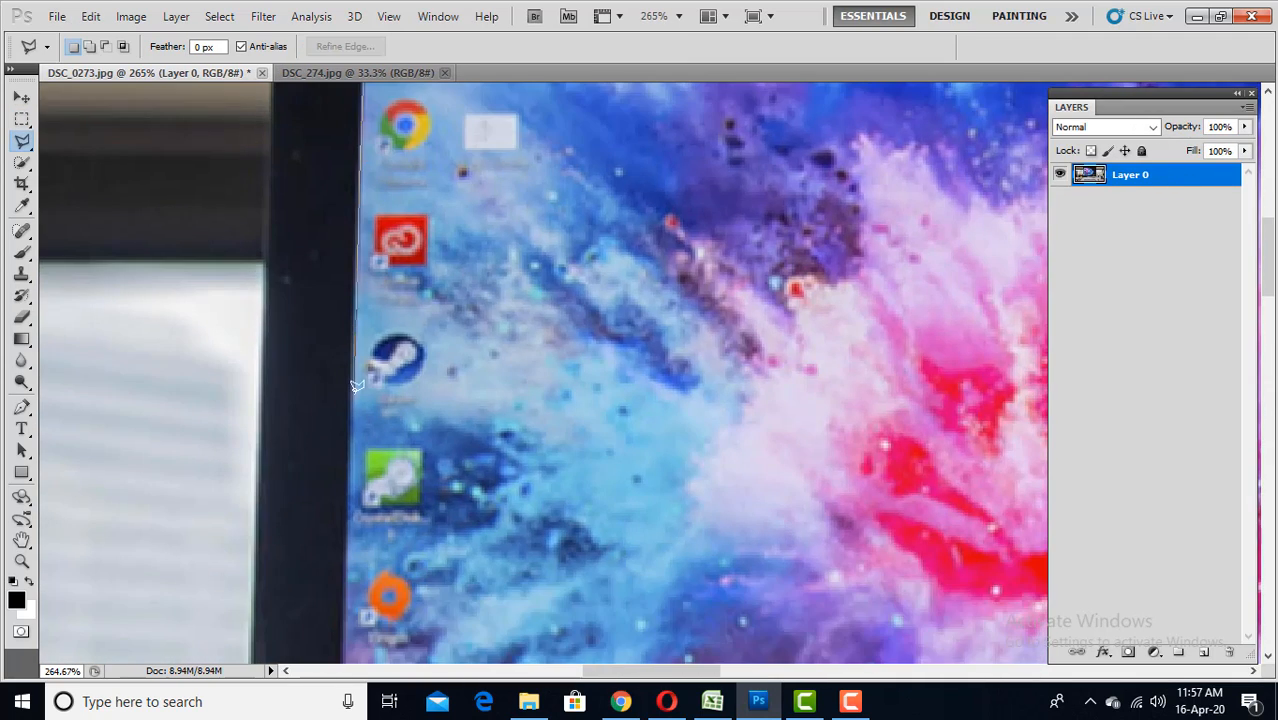
pyautogui.moveTo(351, 486); pyautogui.dragTo(355, 236)
pyautogui.moveTo(346, 515); pyautogui.dragTo(370, 152)
pyautogui.moveTo(359, 635); pyautogui.dragTo(364, 320)
pyautogui.click(355, 525)
pyautogui.moveTo(355, 525); pyautogui.dragTo(100, 497)
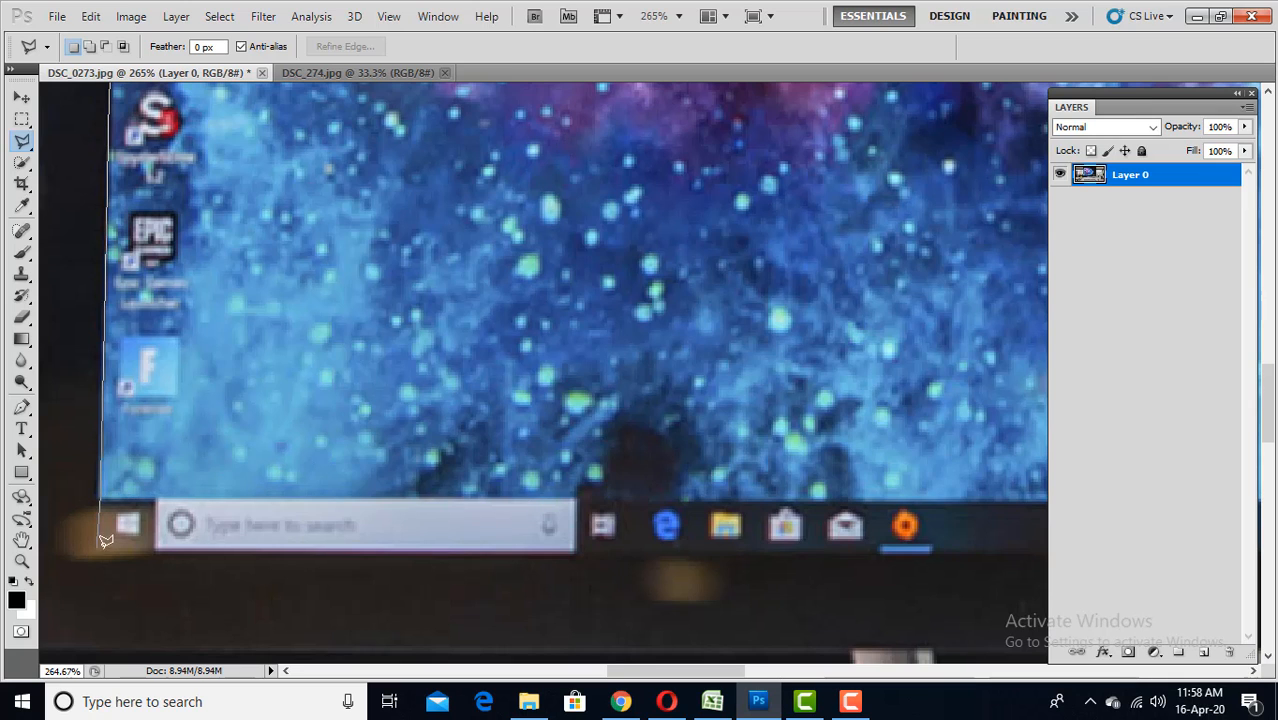
# - Continue the lasso outline along the display's bottom edge, just above the pictured taskbar, to the right corner
pyautogui.moveTo(590, 489); pyautogui.dragTo(214, 462)
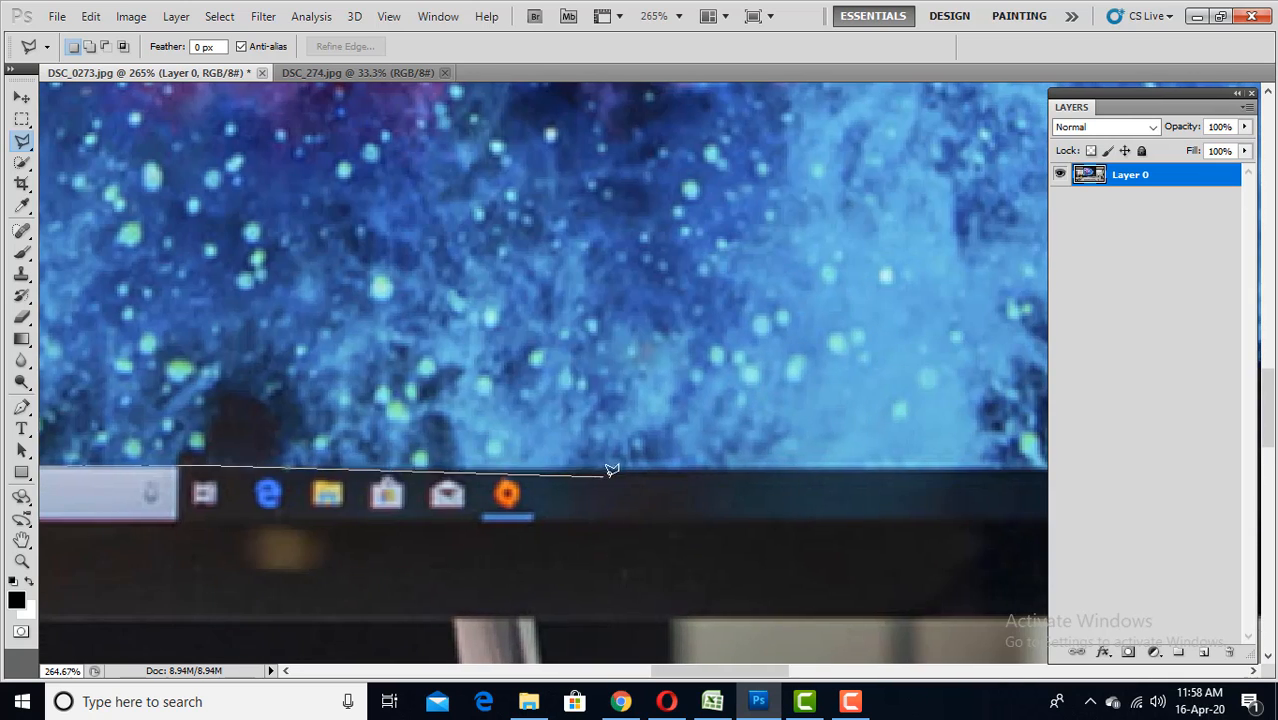
pyautogui.click(619, 467)
pyautogui.moveTo(960, 450); pyautogui.dragTo(722, 414)
pyautogui.click(751, 429)
pyautogui.moveTo(881, 422); pyautogui.dragTo(339, 394)
pyautogui.click(489, 403)
pyautogui.moveTo(640, 380); pyautogui.dragTo(435, 360)
# - Trace the display's right and top edges and close the lasso selection at its starting corner
pyautogui.scroll(-2, 584, 349)
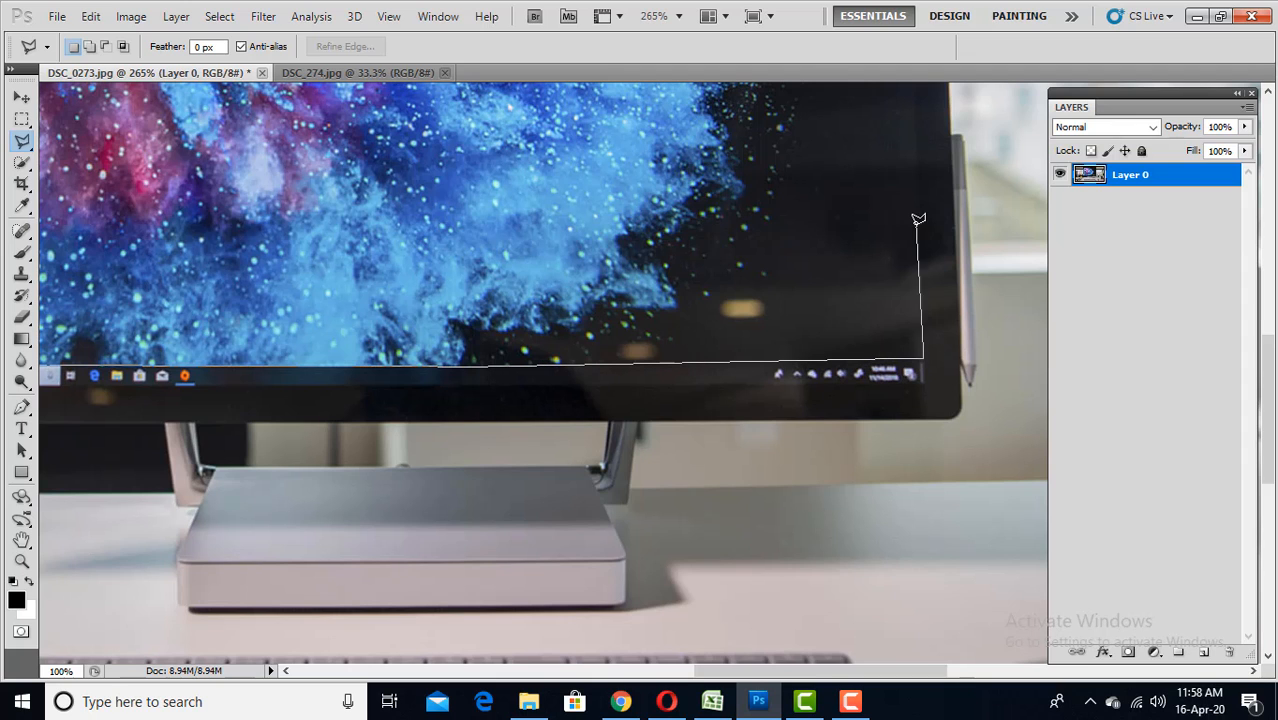
pyautogui.moveTo(937, 230)
pyautogui.mouseDown()
pyautogui.moveTo(787, 365)
pyautogui.moveTo(674, 399)
pyautogui.mouseUp()
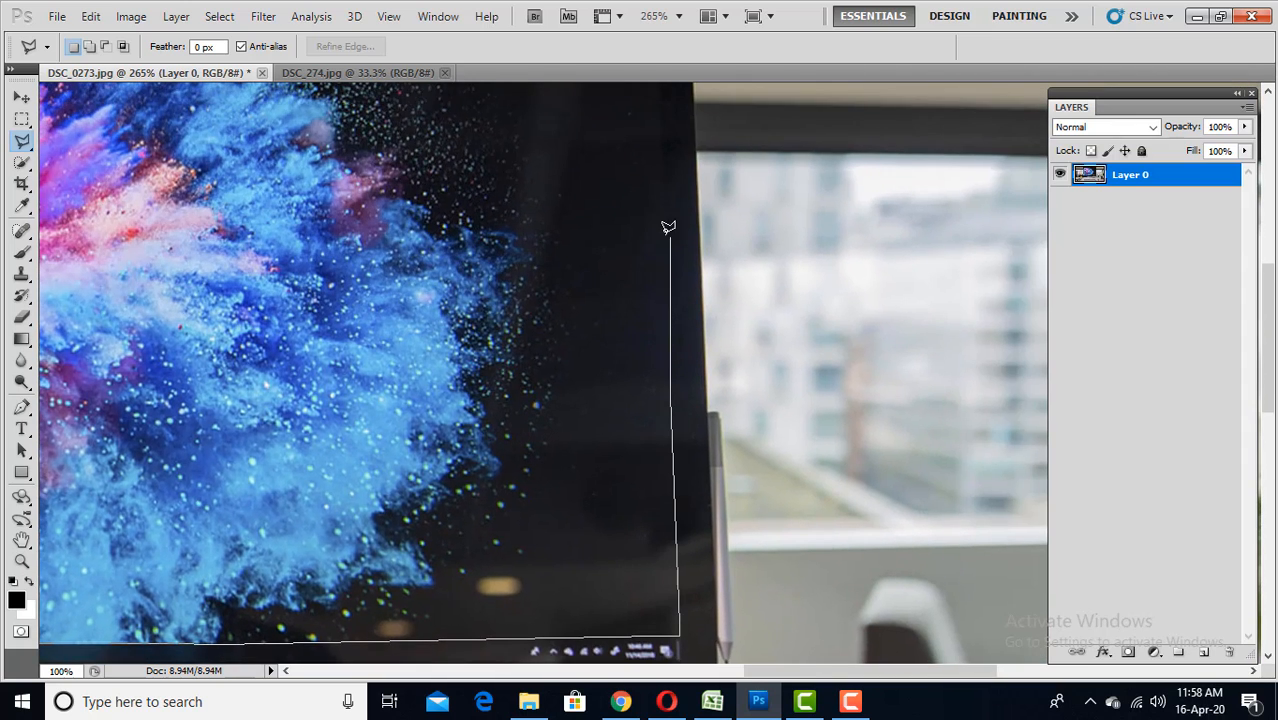
pyautogui.moveTo(666, 216); pyautogui.dragTo(679, 453)
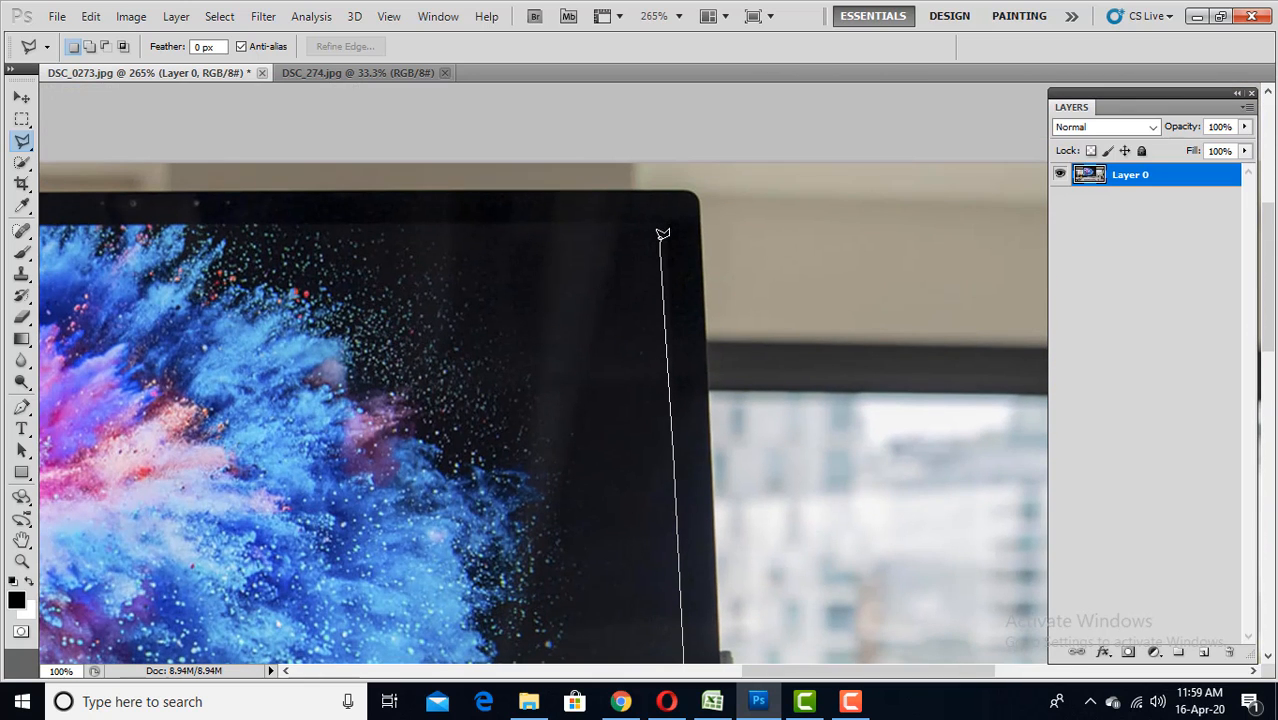
pyautogui.moveTo(480, 244); pyautogui.dragTo(808, 322)
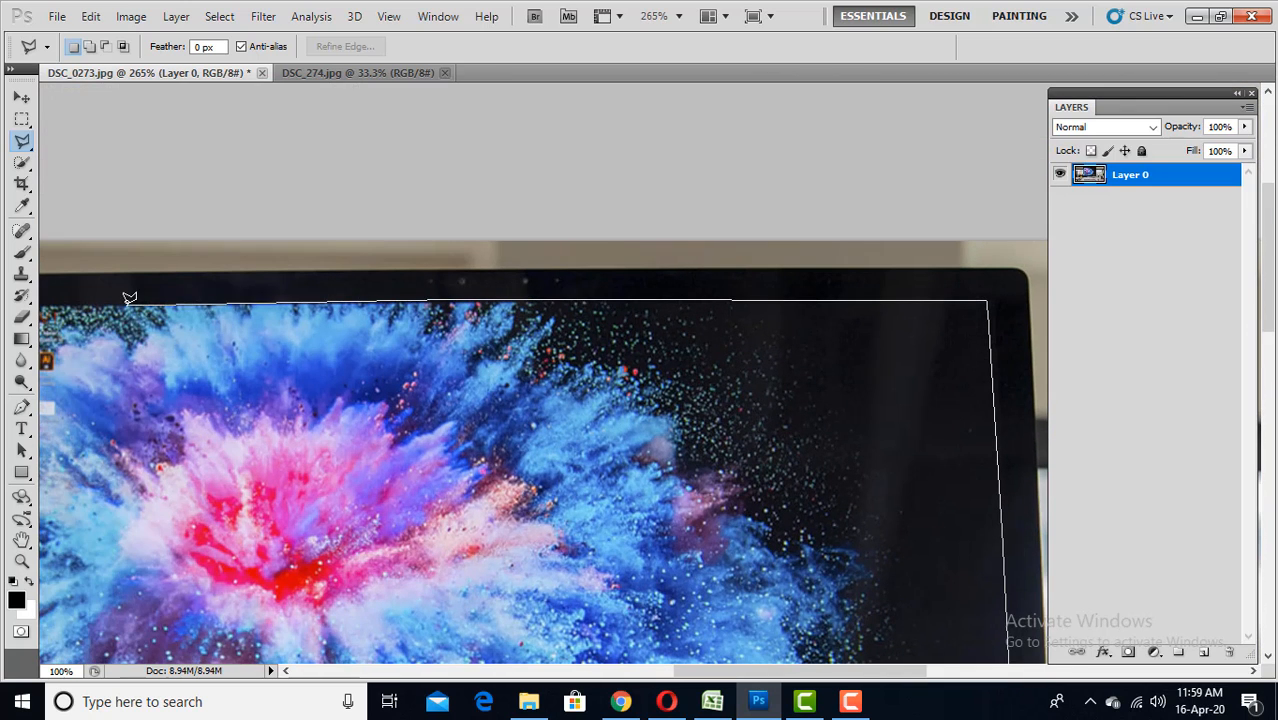
pyautogui.moveTo(129, 298); pyautogui.dragTo(410, 280)
pyautogui.click(227, 279)
# - Delete the selected display area from the monitor photo and deselect
pyautogui.press('v')
pyautogui.hotkey('ctrl', '0')
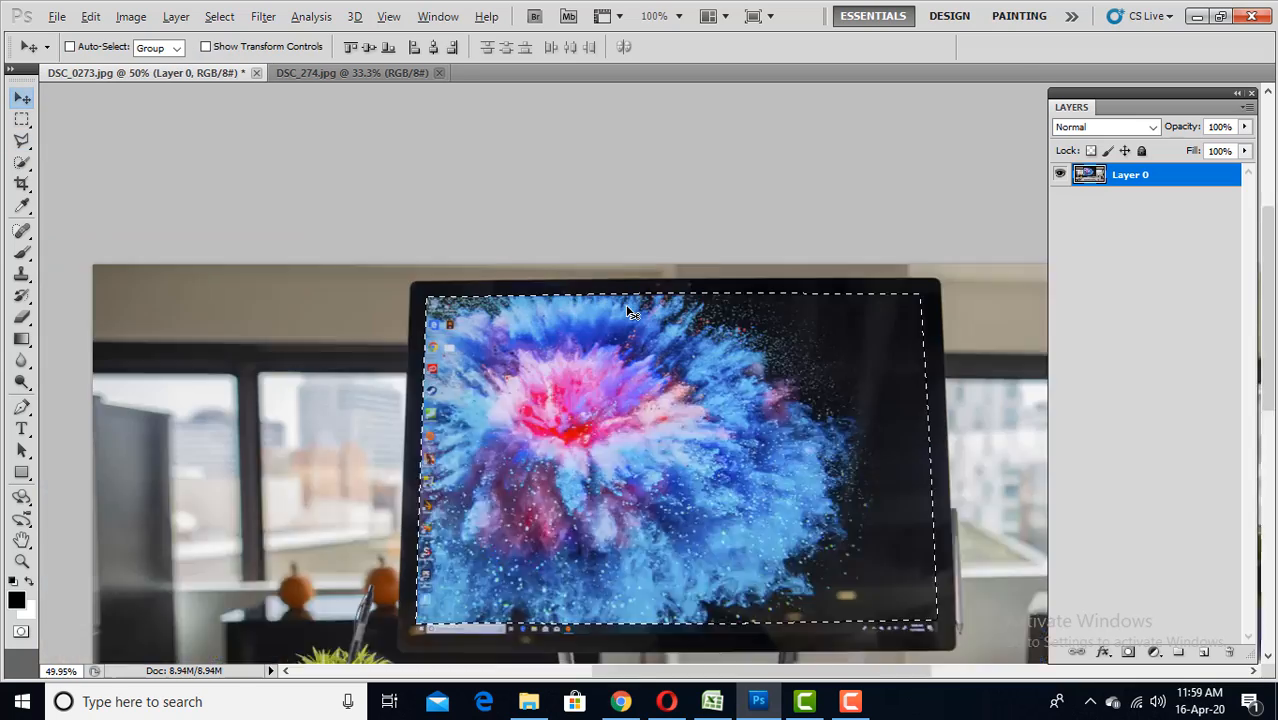
pyautogui.press('Delete')
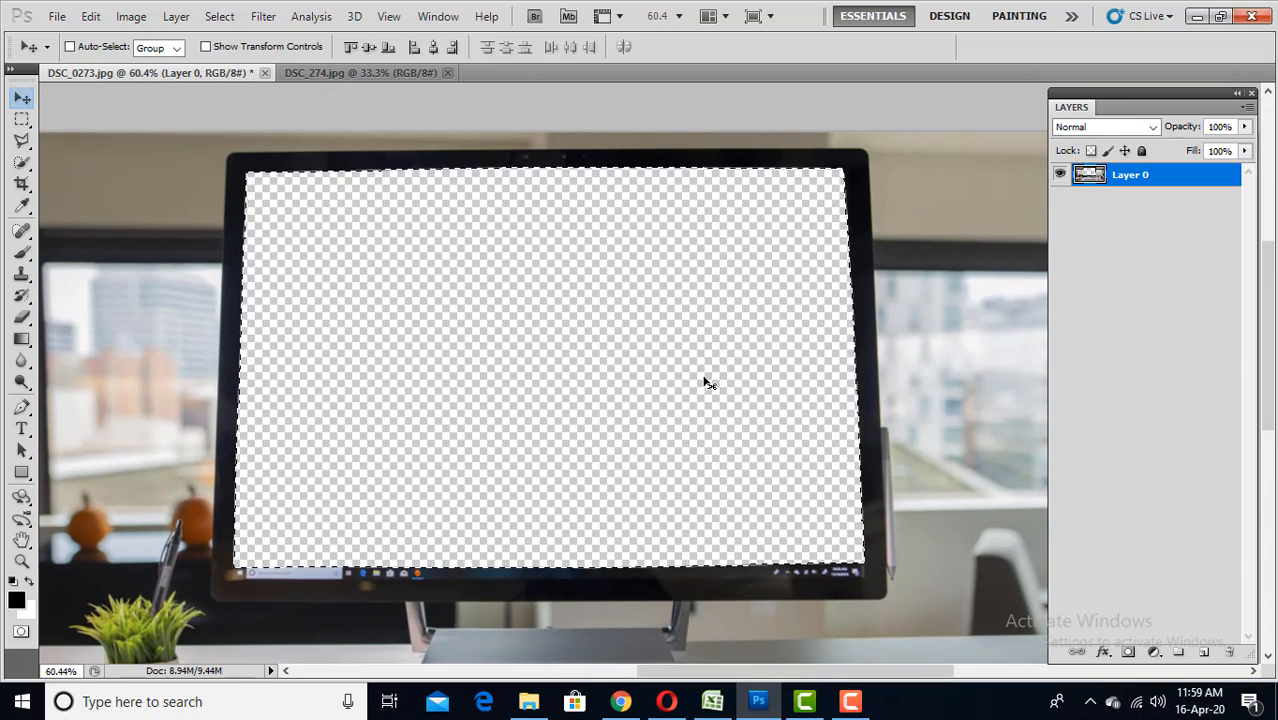
pyautogui.hotkey('ctrl', 'd')
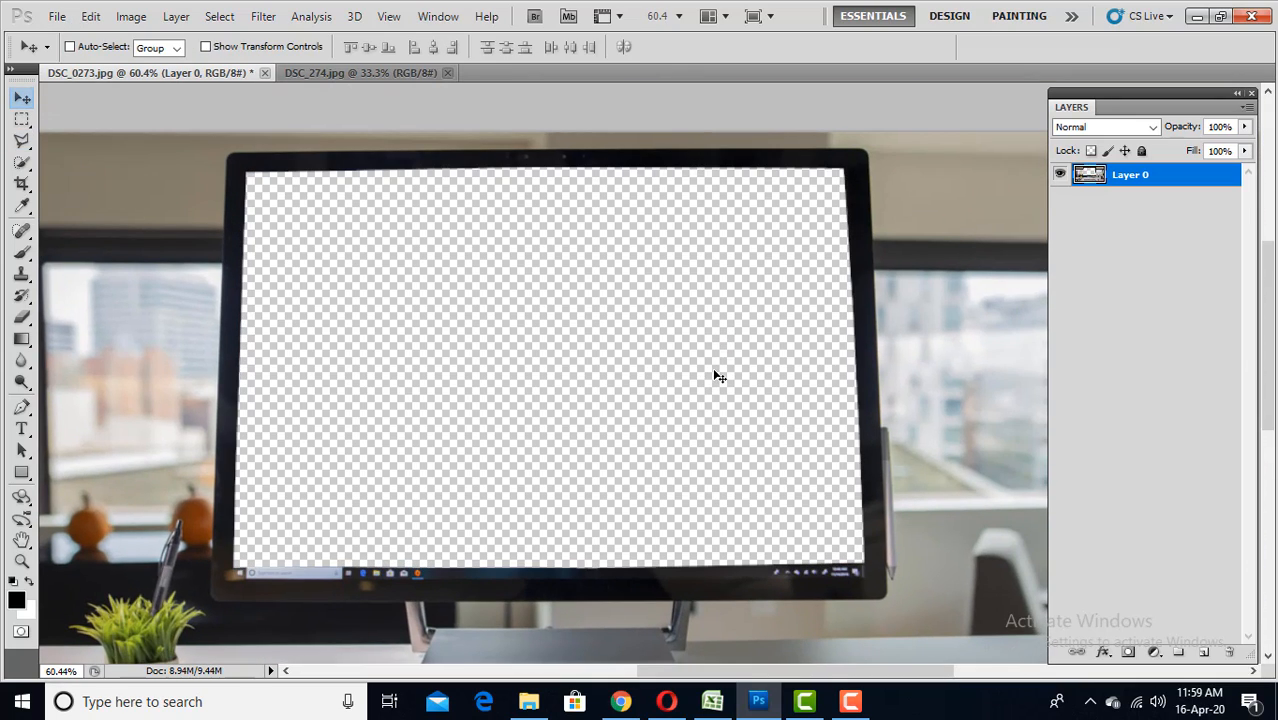
# - Bring the bedroom photo from DSC_274.jpg into DSC_0273.jpg and place its layer beneath Layer 0
pyautogui.click(352, 73)
pyautogui.moveTo(720, 298); pyautogui.dragTo(638, 371)
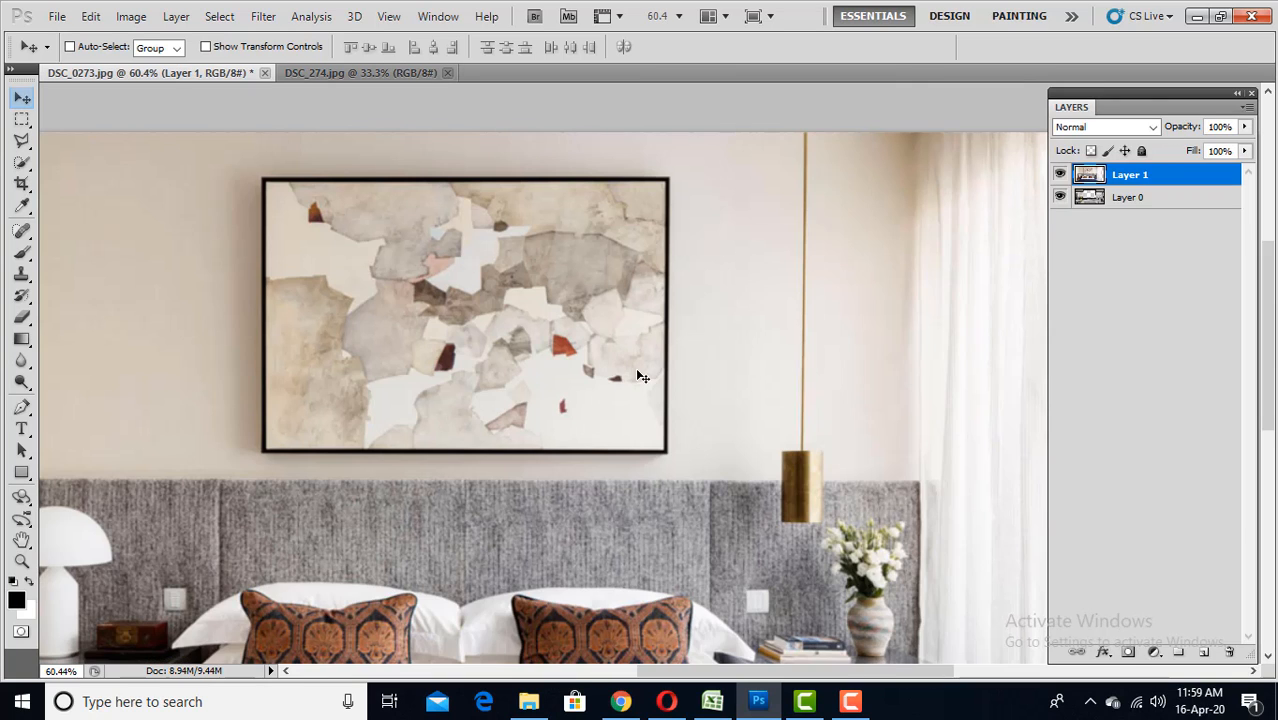
pyautogui.moveTo(1097, 178); pyautogui.dragTo(1108, 220)
pyautogui.scroll(-5, 737, 353)
# - Show transform controls, scale the bedroom photo to about 66.6%, rotate it about -1.46° and position it behind the monitor opening
pyautogui.click(206, 47)
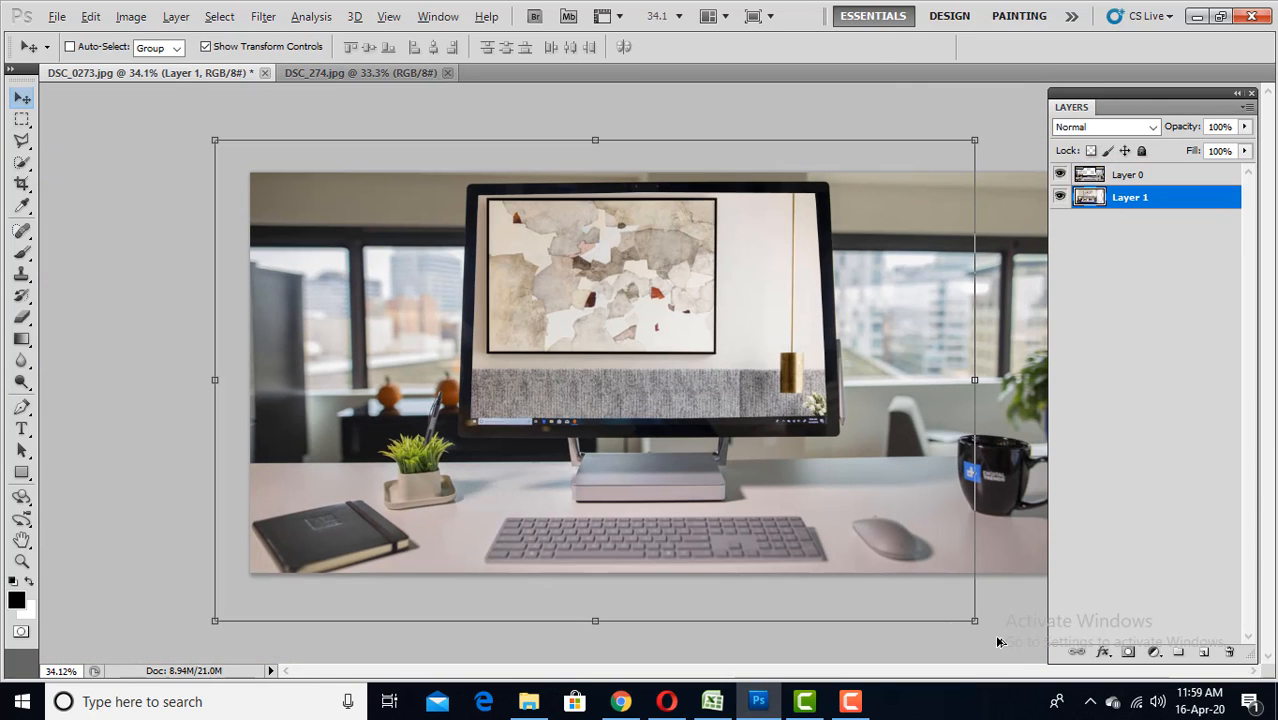
pyautogui.moveTo(975, 621); pyautogui.dragTo(862, 549)
pyautogui.moveTo(720, 420); pyautogui.dragTo(778, 370)
pyautogui.moveTo(920, 498); pyautogui.dragTo(860, 461)
pyautogui.scroll(3, 701, 305)
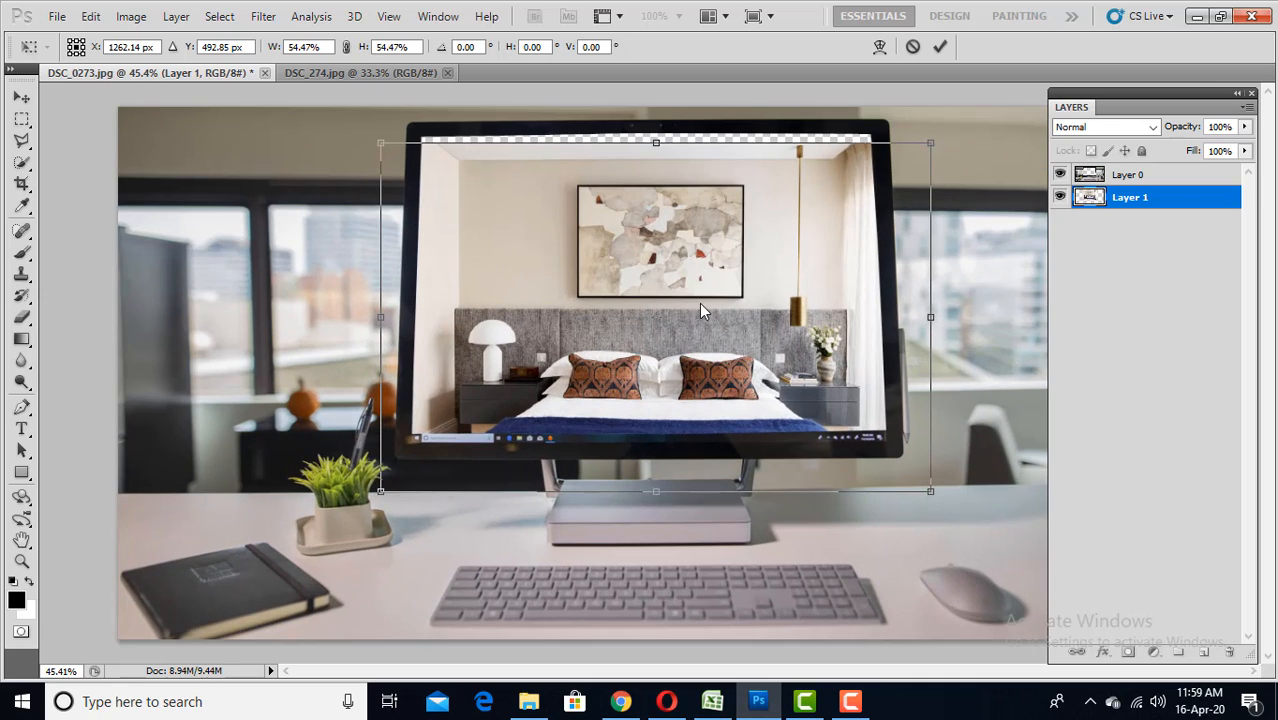
pyautogui.moveTo(941, 502); pyautogui.dragTo(1001, 539)
pyautogui.moveTo(849, 425); pyautogui.dragTo(843, 366)
pyautogui.moveTo(1004, 488); pyautogui.dragTo(1016, 484)
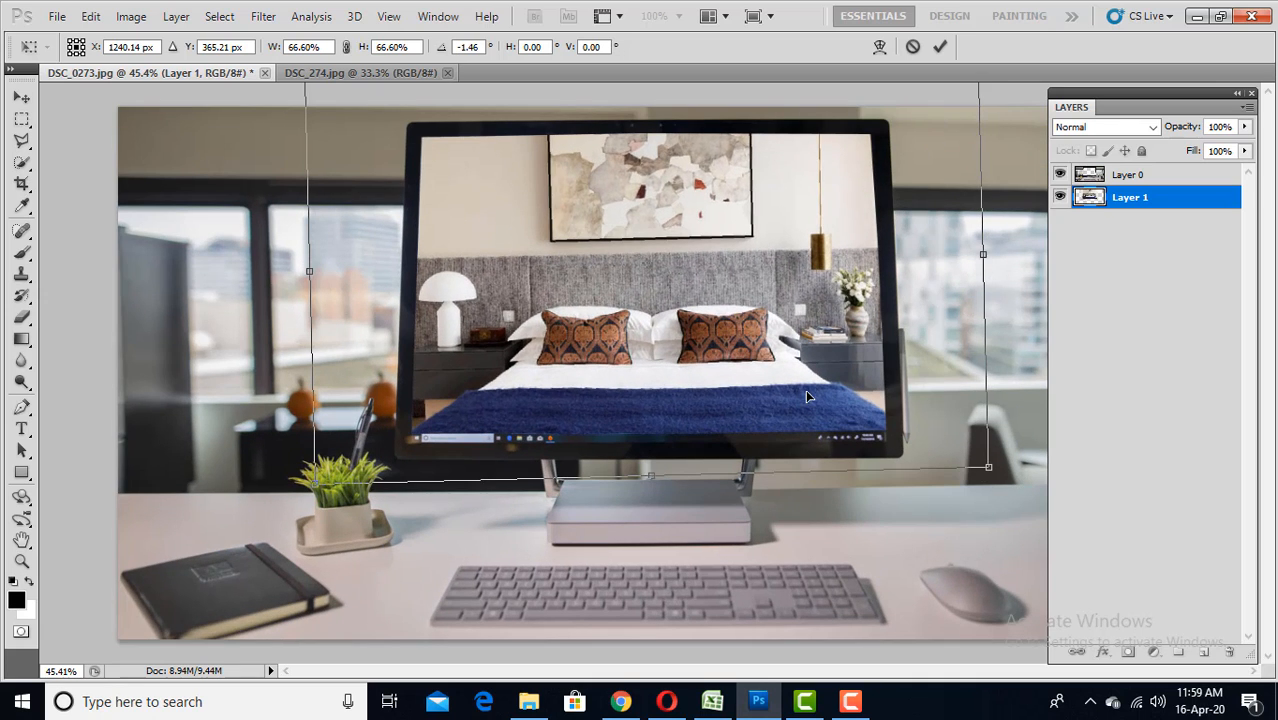
pyautogui.moveTo(811, 391); pyautogui.dragTo(814, 368)
pyautogui.press('Return')
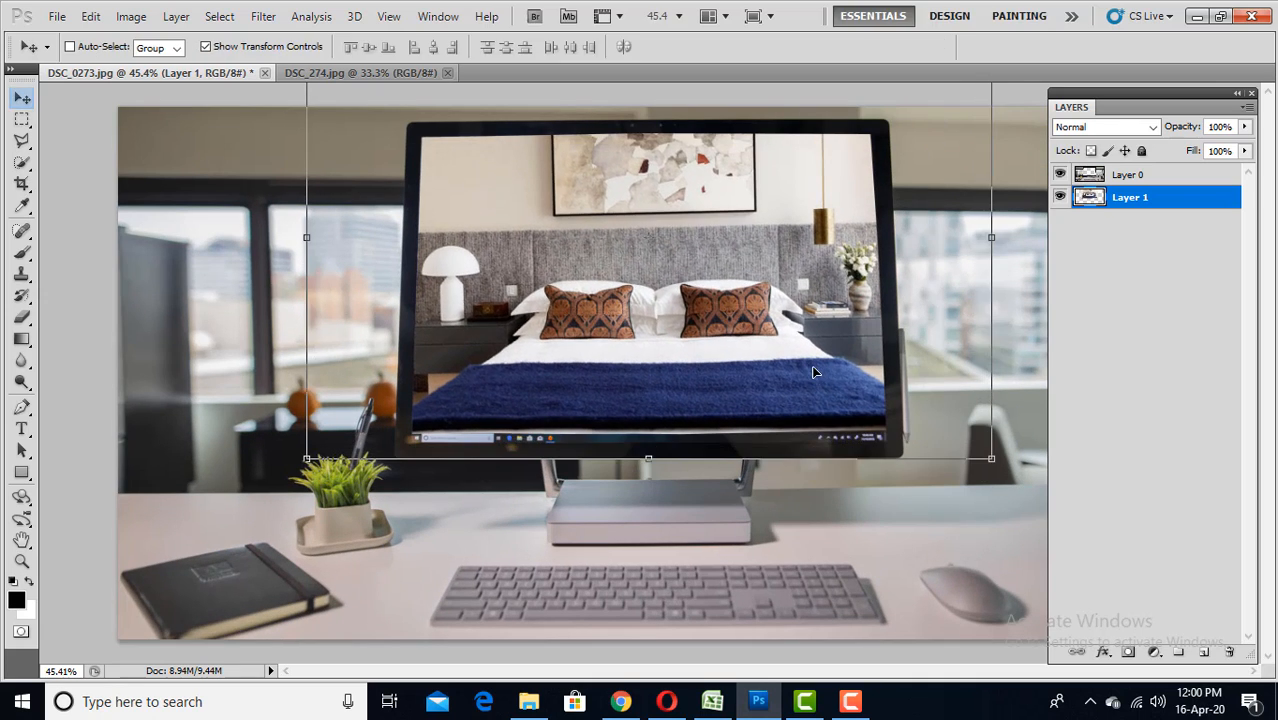
pyautogui.moveTo(990, 460); pyautogui.dragTo(1084, 558)
pyautogui.moveTo(746, 378); pyautogui.dragTo(738, 326)
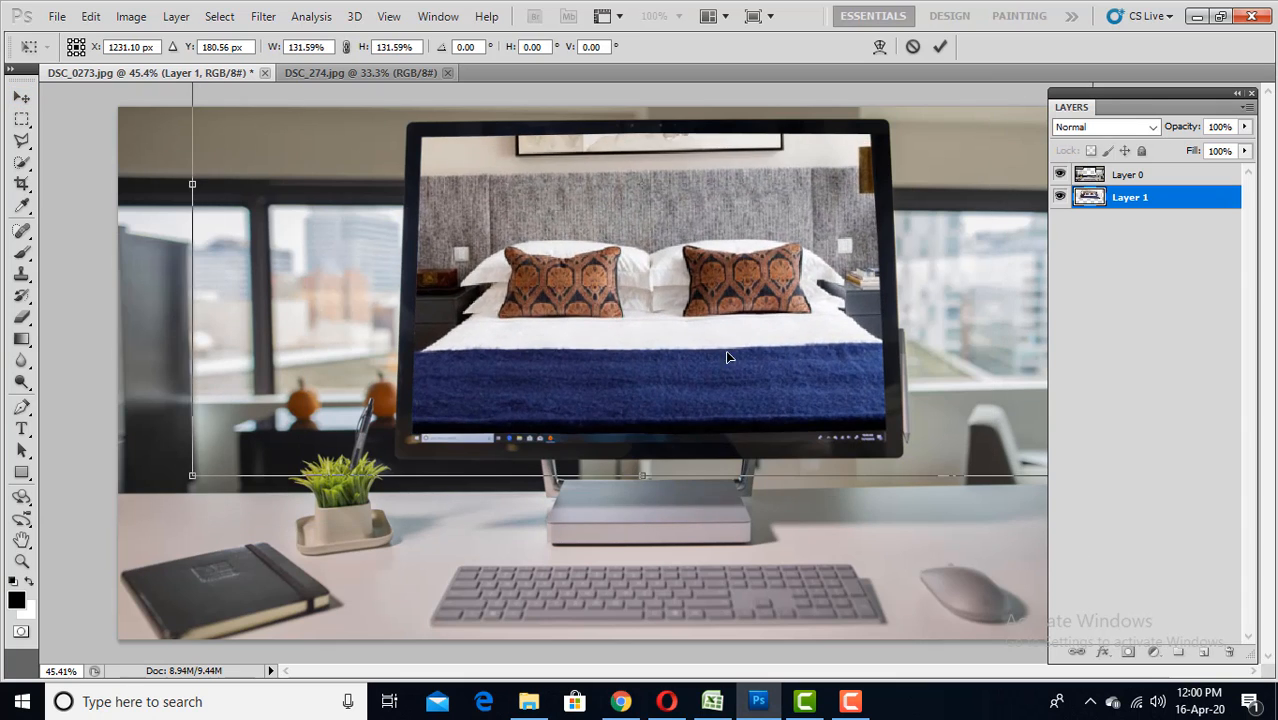
pyautogui.scroll(-5, 728, 355)
pyautogui.moveTo(923, 437); pyautogui.dragTo(947, 451)
pyautogui.press('Return')
pyautogui.hotkey('ctrl', 'z')
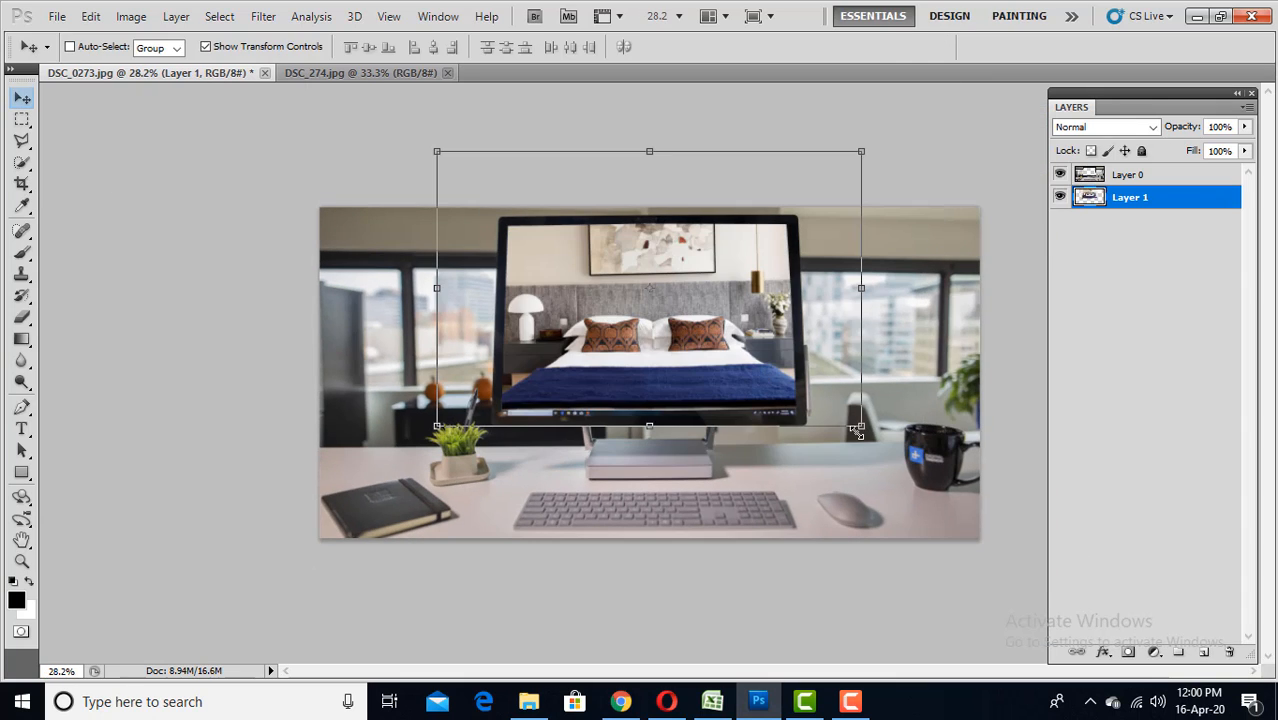
# - Enlarge the bedroom photo so the bed and pillows fill the monitor display, and hide the transform controls
pyautogui.moveTo(858, 430); pyautogui.dragTo(932, 441)
pyautogui.press('Return')
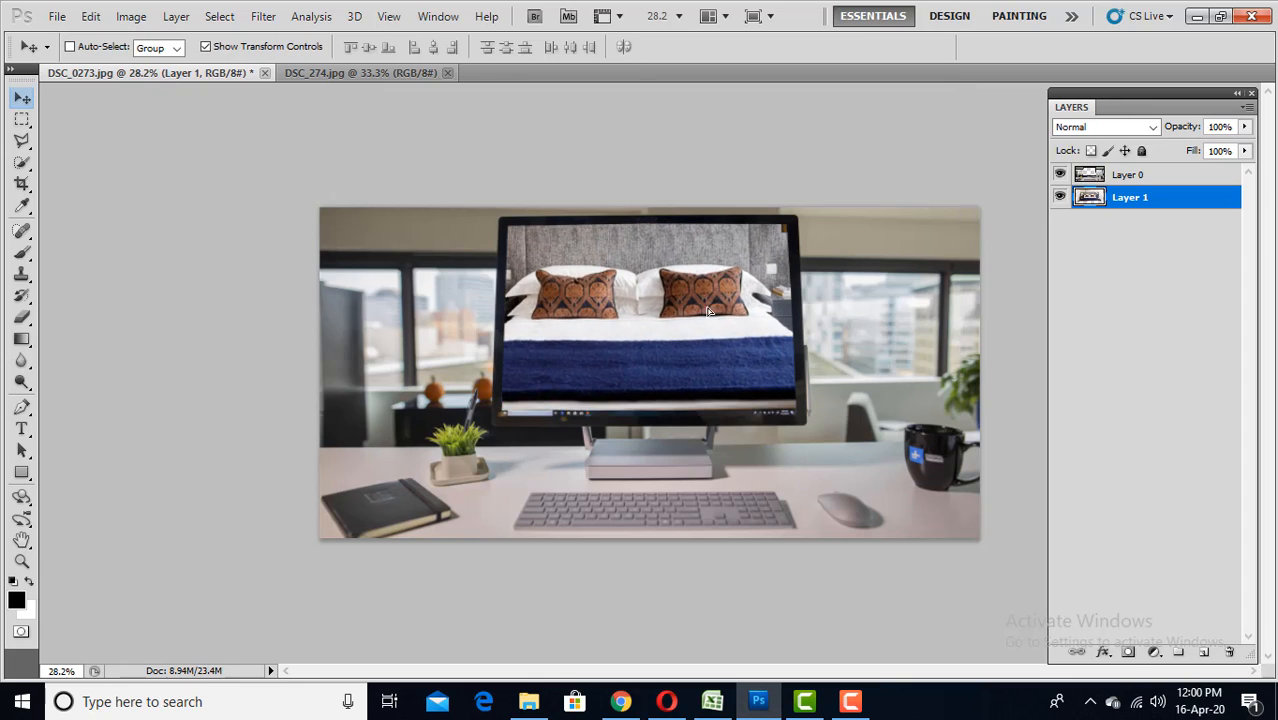
pyautogui.click(312, 48)
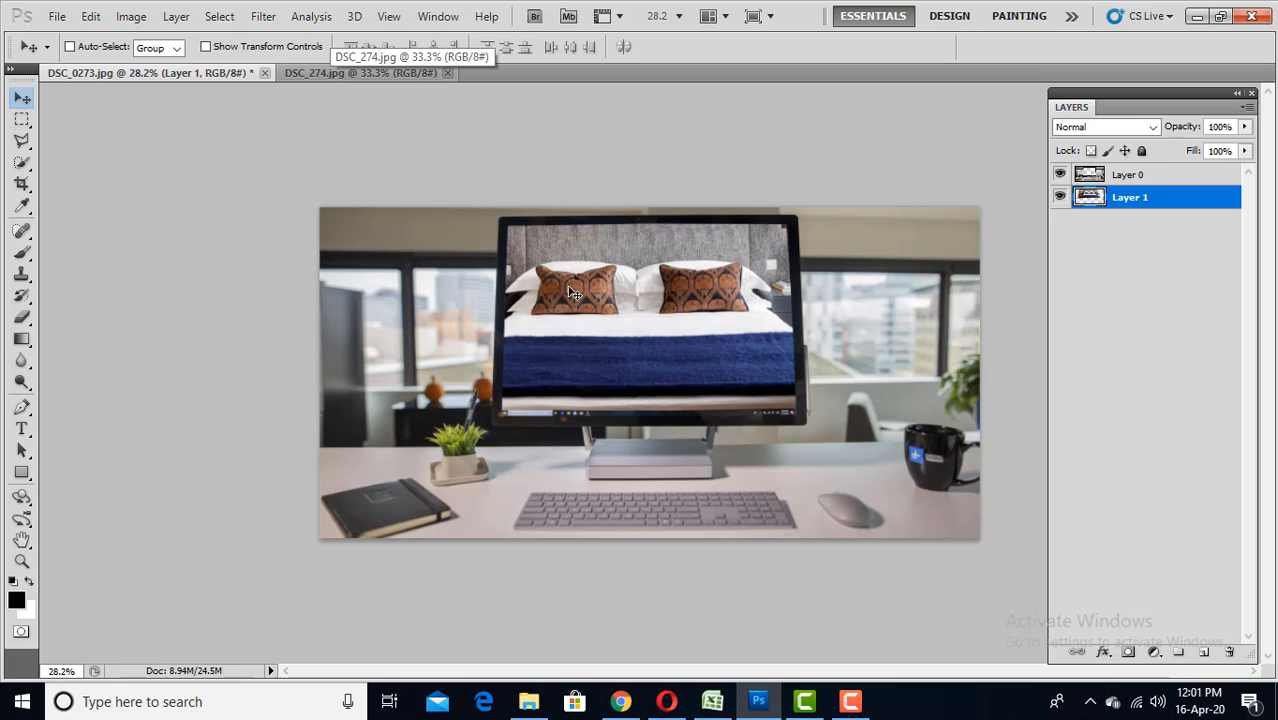
# - Close DSC_274.jpg and open the portrait DSC_0272.JPG from File Explorer
pyautogui.scroll(8, 663, 387)
pyautogui.scroll(-5, 739, 308)
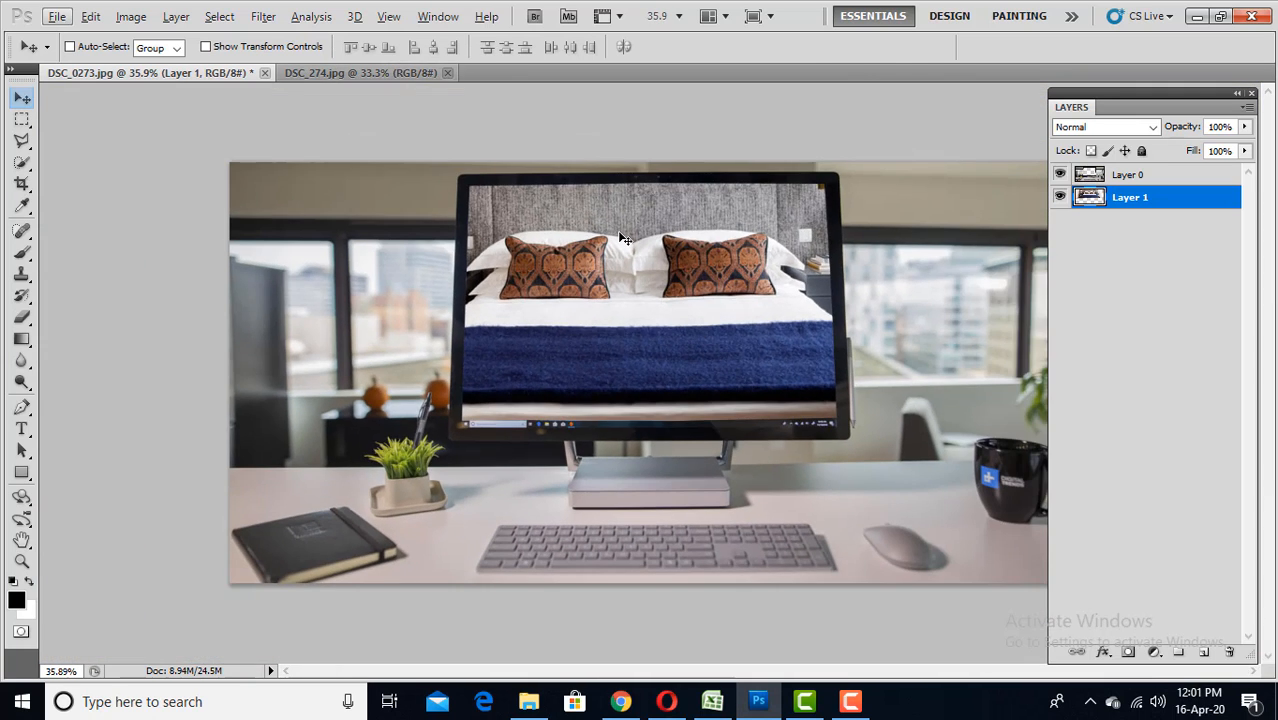
pyautogui.scroll(-1, 640, 351)
pyautogui.click(447, 73)
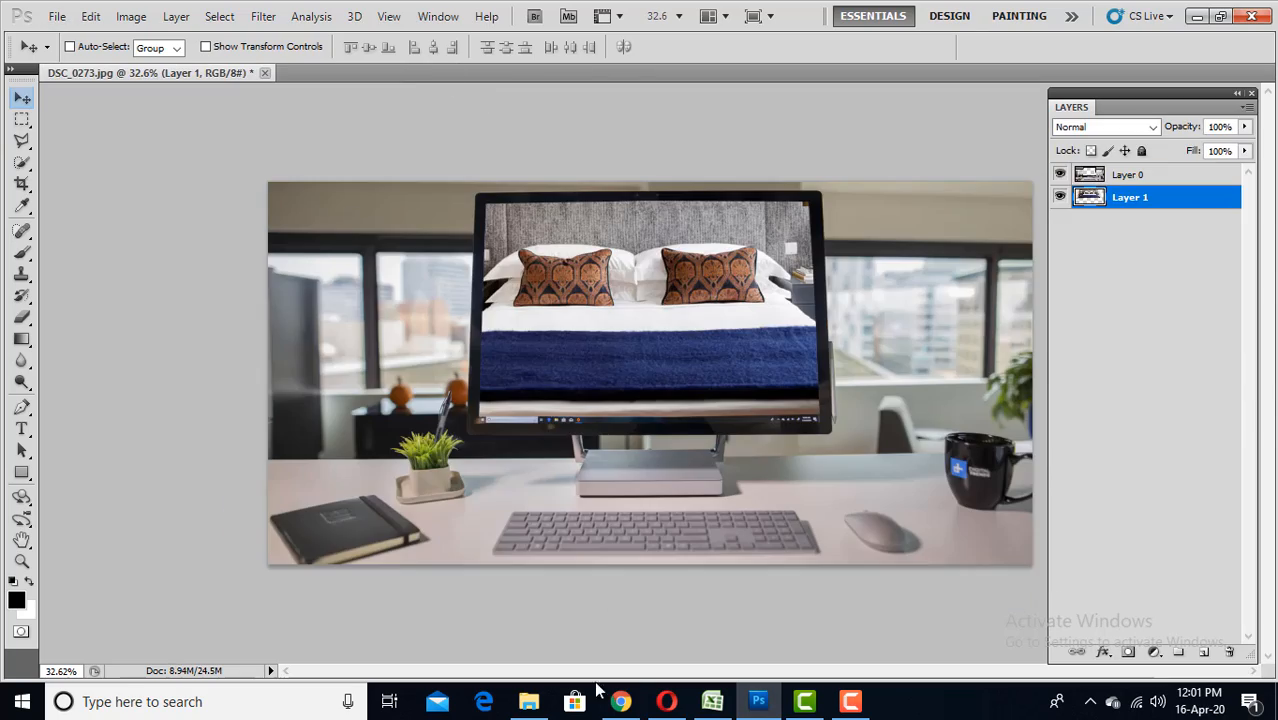
pyautogui.click(529, 701)
pyautogui.moveTo(515, 400); pyautogui.dragTo(758, 701)
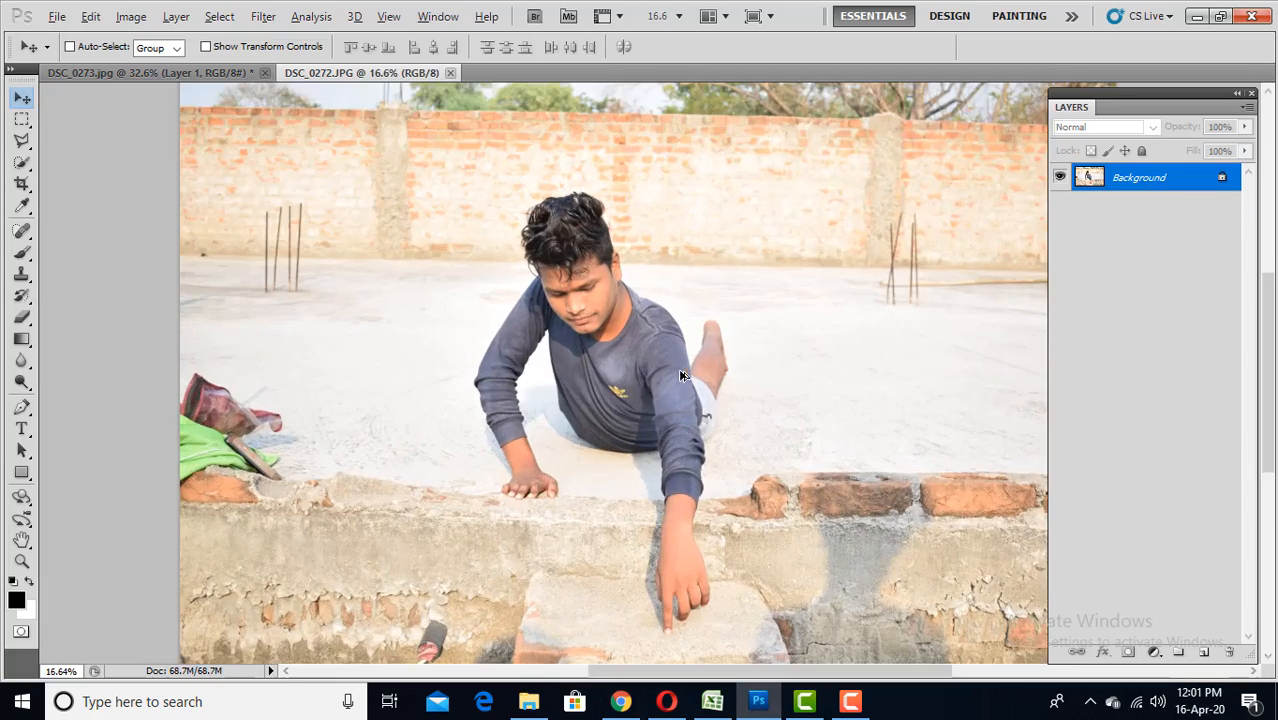
# - Select the man's hair, face and torso using Quick Selection with a 150 px brush
pyautogui.press('w')
pyautogui.scroll(3, 650, 228)
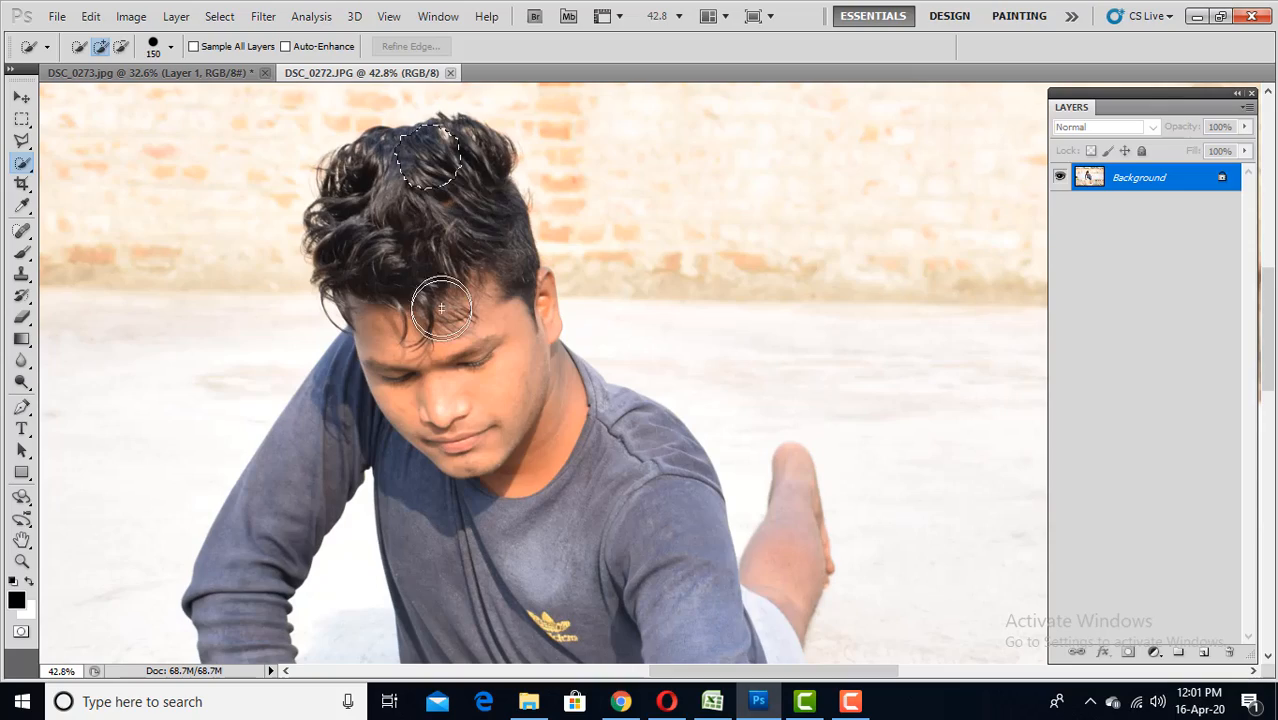
pyautogui.moveTo(441, 308); pyautogui.dragTo(500, 550)
pyautogui.moveTo(522, 345); pyautogui.dragTo(522, 150)
pyautogui.moveTo(530, 380); pyautogui.dragTo(573, 499)
pyautogui.moveTo(700, 610); pyautogui.dragTo(614, 237)
# - Extend the selection over the man's outstretched arm and pointing hand using smaller brush sizes
pyautogui.press('[')
pyautogui.press('[')
pyautogui.press('[')
pyautogui.moveTo(614, 360)
pyautogui.mouseDown()
pyautogui.moveTo(606, 542)
pyautogui.moveTo(540, 542)
pyautogui.mouseUp()
pyautogui.scroll(-3, 606, 542)
pyautogui.scroll(5, 608, 449)
pyautogui.press('[')
pyautogui.press('[')
pyautogui.press('[')
pyautogui.press('[')
pyautogui.press('[')
pyautogui.press('[')
pyautogui.press('[')
pyautogui.scroll(-6, 421, 451)
pyautogui.moveTo(297, 165)
pyautogui.mouseDown()
pyautogui.moveTo(492, 242)
pyautogui.moveTo(519, 334)
pyautogui.mouseUp()
# - Set the brush size to 125 and add the sleeve of the man's supporting arm to the selection
pyautogui.press(']')
pyautogui.press(']')
pyautogui.press(']')
pyautogui.press(']')
pyautogui.press(']')
pyautogui.press(']')
pyautogui.press(']')
pyautogui.press(']')
pyautogui.press(']')
pyautogui.press(']')
pyautogui.press(']')
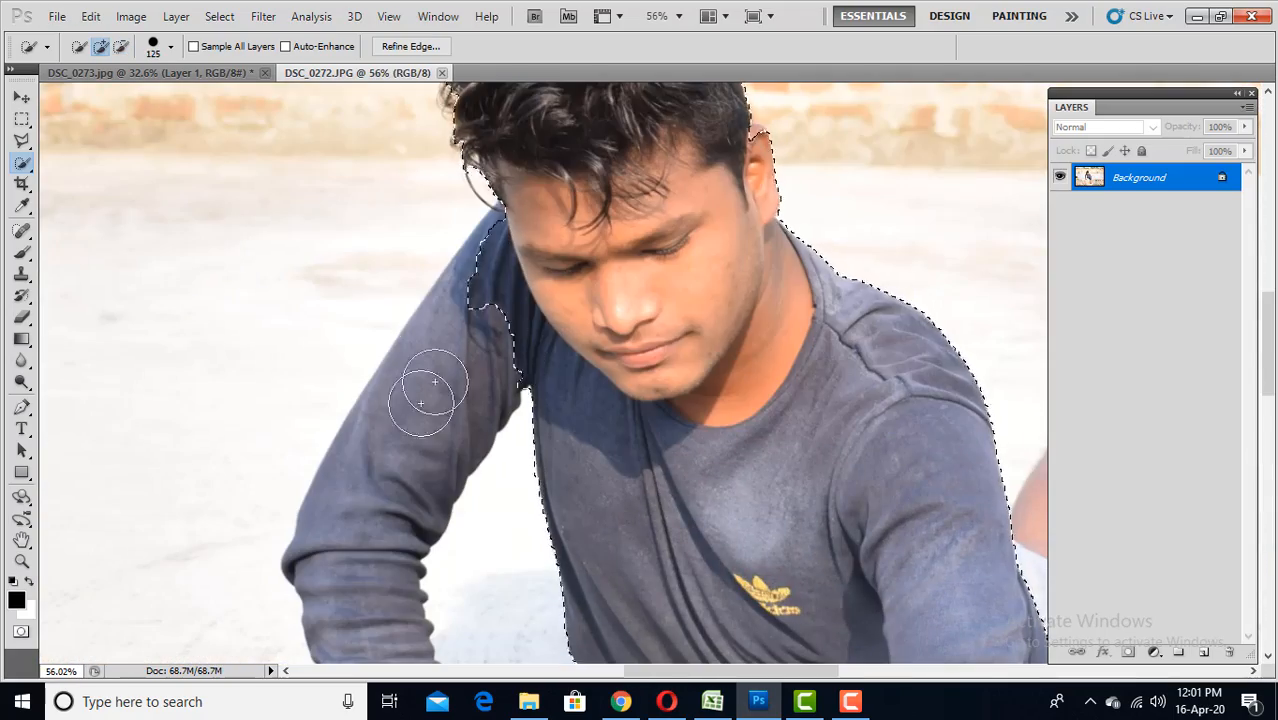
pyautogui.moveTo(421, 403); pyautogui.dragTo(337, 469)
pyautogui.moveTo(340, 595)
pyautogui.mouseDown()
pyautogui.moveTo(357, 294)
pyautogui.moveTo(405, 430)
pyautogui.mouseUp()
pyautogui.moveTo(430, 560)
pyautogui.mouseDown()
pyautogui.moveTo(352, 389)
pyautogui.moveTo(392, 428)
pyautogui.moveTo(345, 493)
pyautogui.moveTo(513, 505)
pyautogui.mouseUp()
# - Reduce the brush size to 45 and add the hand resting on the ledge to the selection
pyautogui.press('[')
pyautogui.press('[')
pyautogui.press('[')
pyautogui.scroll(3, 358, 448)
pyautogui.scroll(3, 358, 448)
pyautogui.press('[')
pyautogui.press('[')
pyautogui.press('[')
pyautogui.press('[')
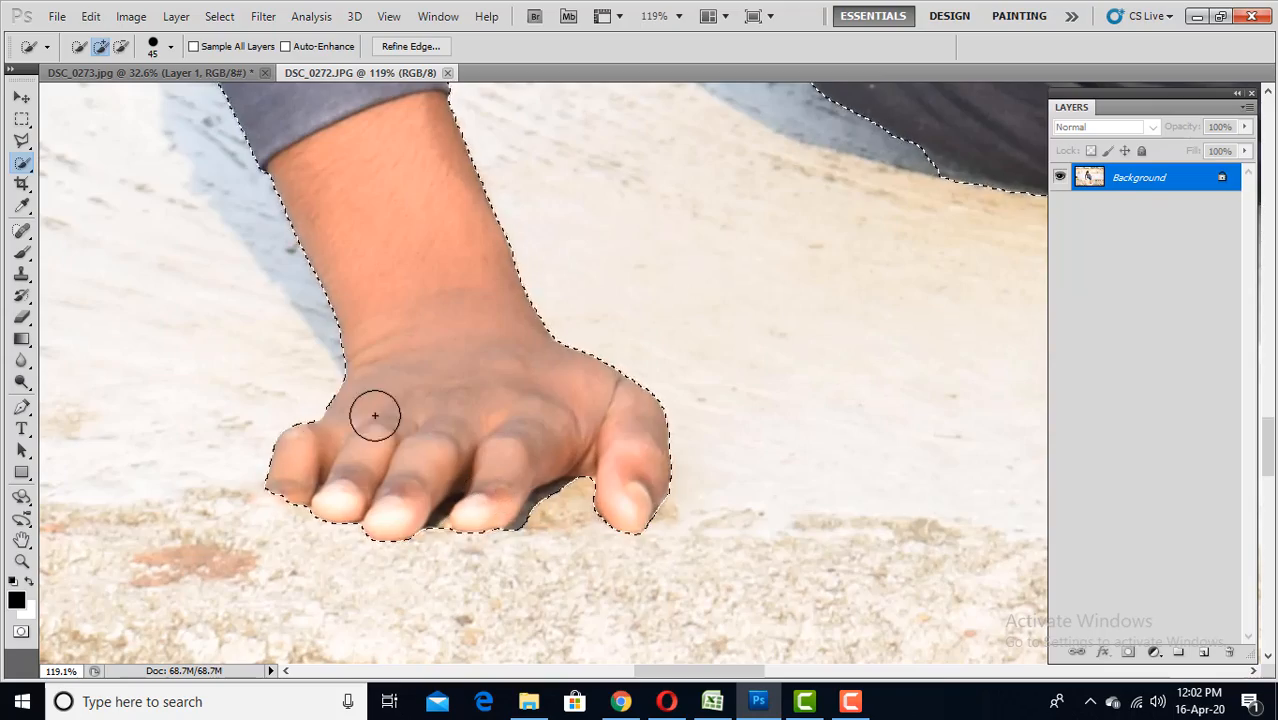
# - Add the man's shorts and raised leg to the selection and check the outline around the ear and hair
pyautogui.scroll(-9, 375, 415)
pyautogui.scroll(6, 604, 430)
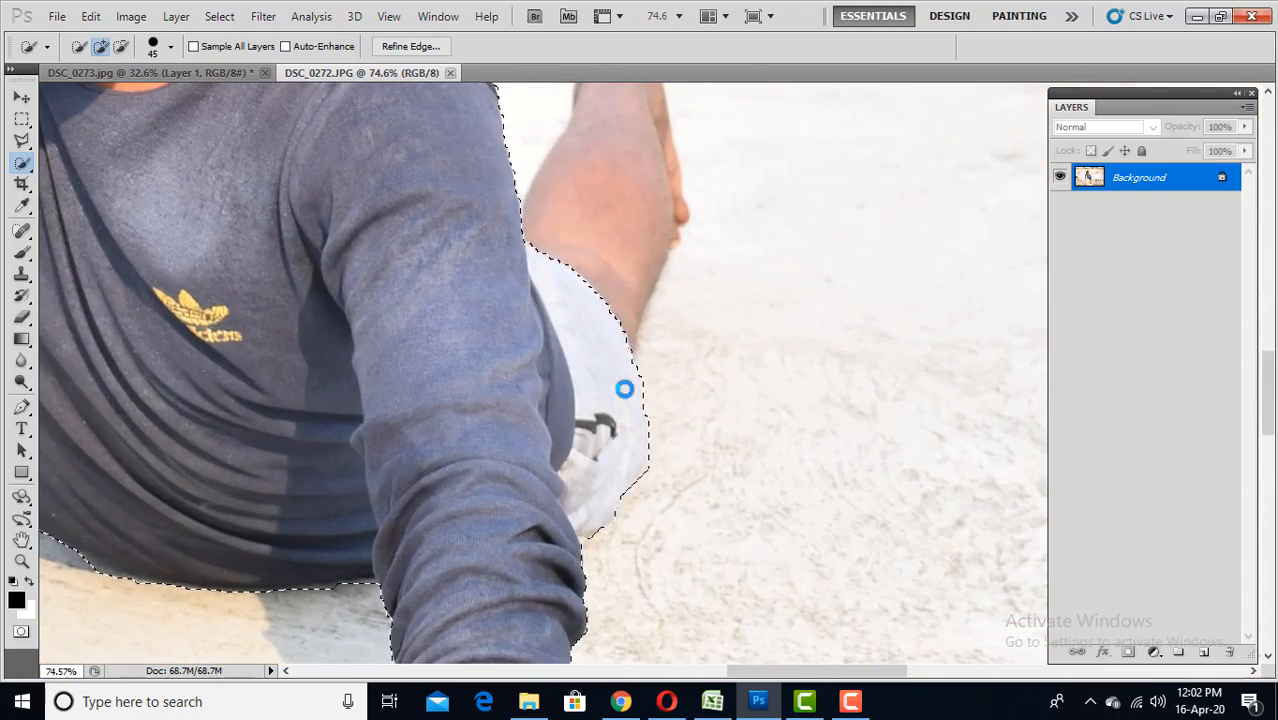
pyautogui.scroll(3, 579, 396)
pyautogui.scroll(-4, 573, 380)
pyautogui.scroll(5, 499, 265)
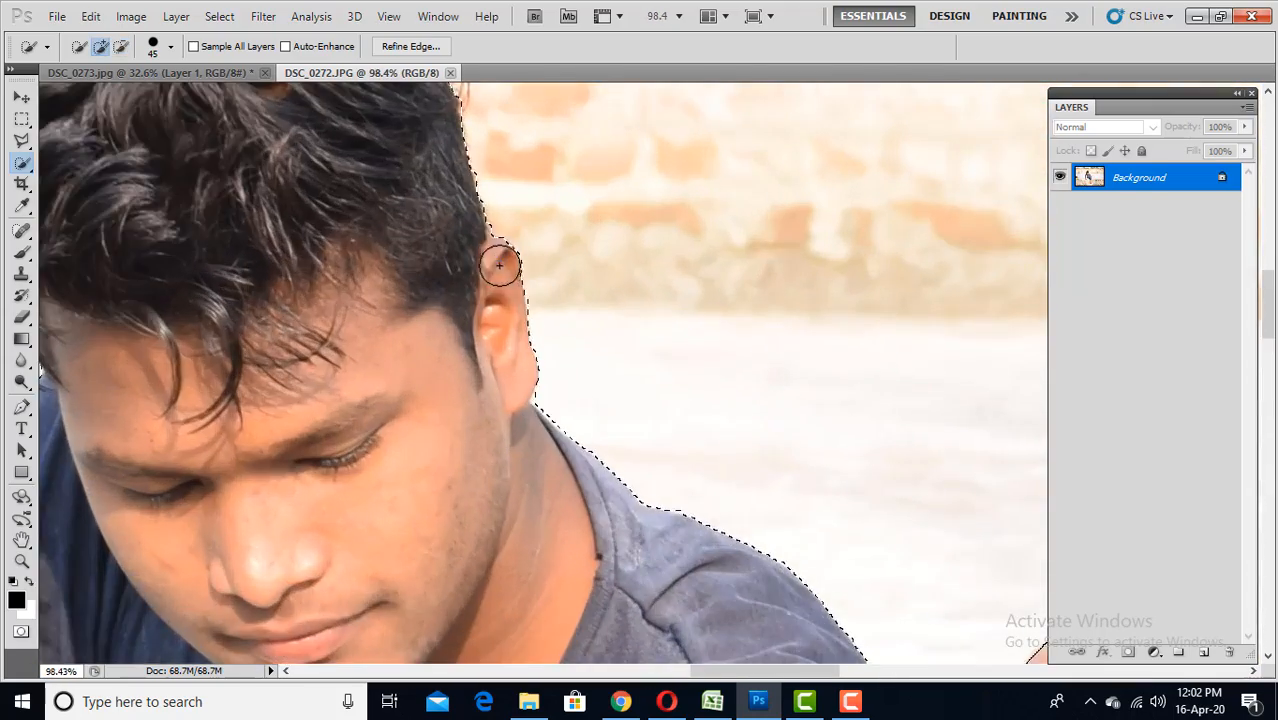
pyautogui.scroll(-5, 499, 265)
pyautogui.scroll(4, 570, 280)
# - Refine the selection edge around the man's hair using the Refine Radius brush at size 50
pyautogui.click(410, 46)
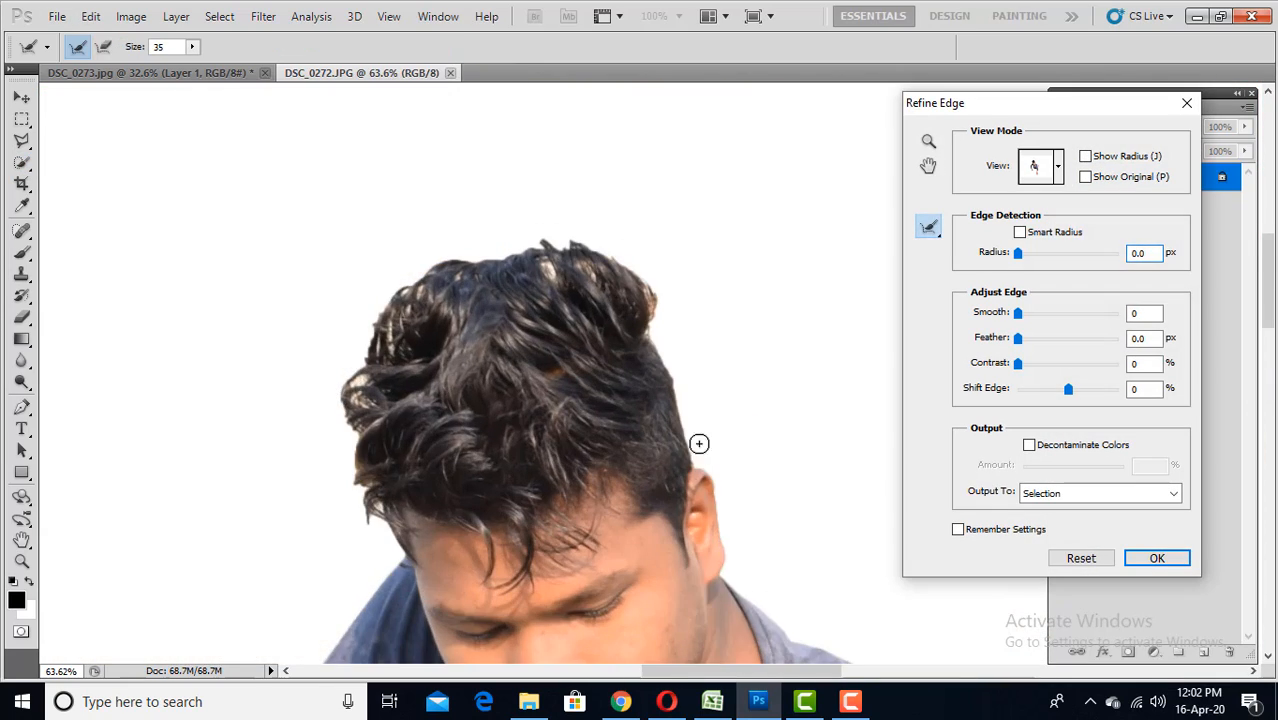
pyautogui.scroll(3, 699, 443)
pyautogui.moveTo(653, 436)
pyautogui.mouseDown()
pyautogui.moveTo(587, 194)
pyautogui.moveTo(449, 107)
pyautogui.moveTo(314, 114)
pyautogui.mouseUp()
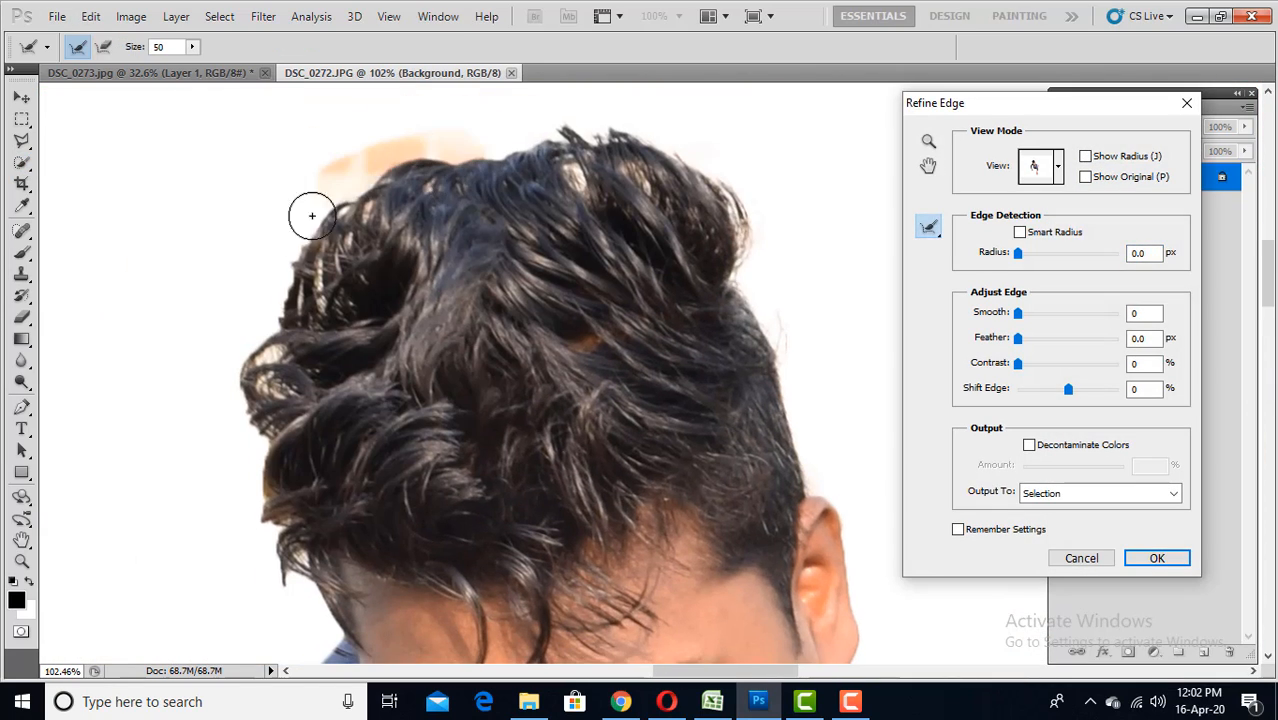
pyautogui.moveTo(312, 215)
pyautogui.mouseDown()
pyautogui.moveTo(256, 344)
pyautogui.moveTo(251, 423)
pyautogui.mouseUp()
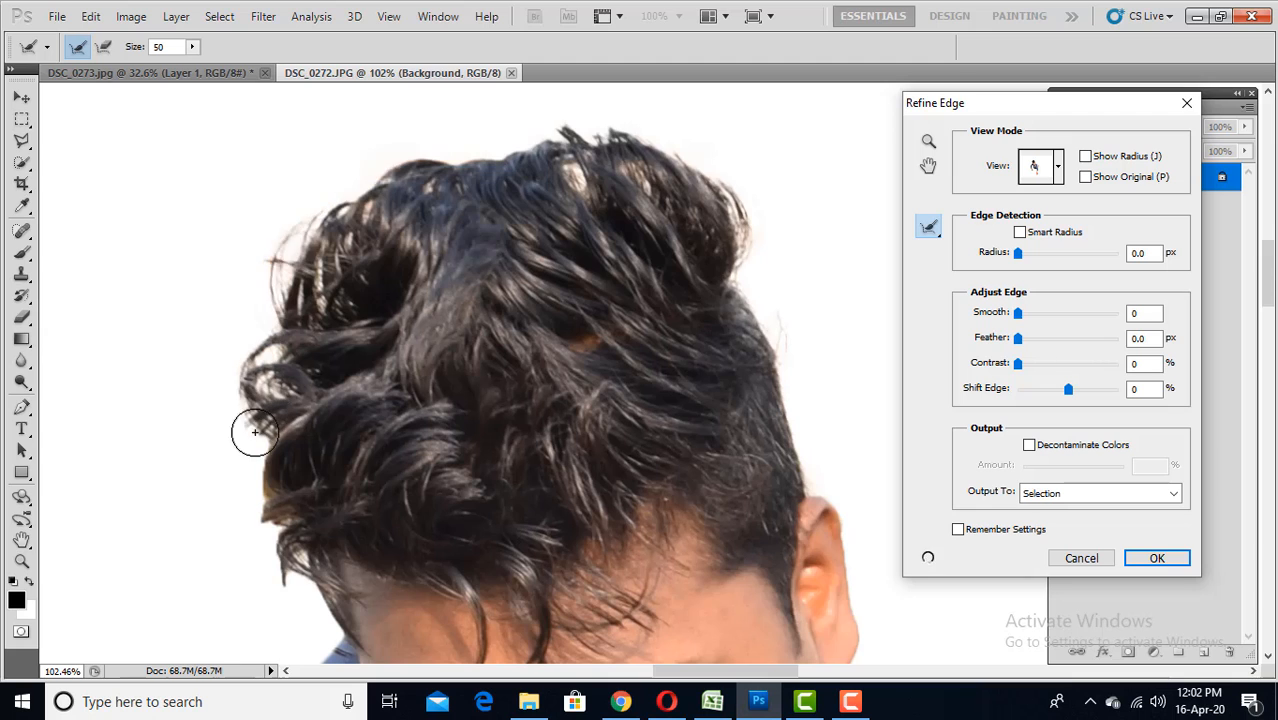
pyautogui.hotkey('ctrl', '0')
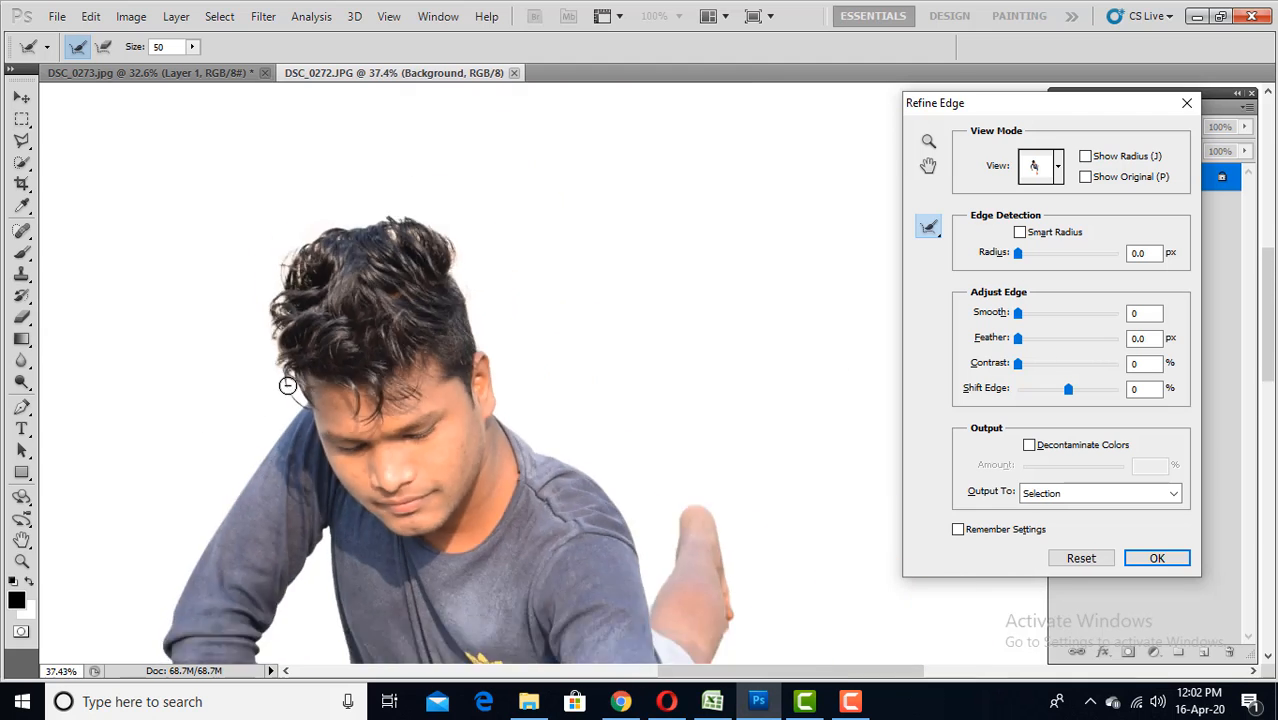
# - Output the refined selection to a new layer and inspect the cut-out
pyautogui.click(1070, 493)
pyautogui.click(1079, 544)
pyautogui.click(1150, 558)
pyautogui.scroll(9, 800, 575)
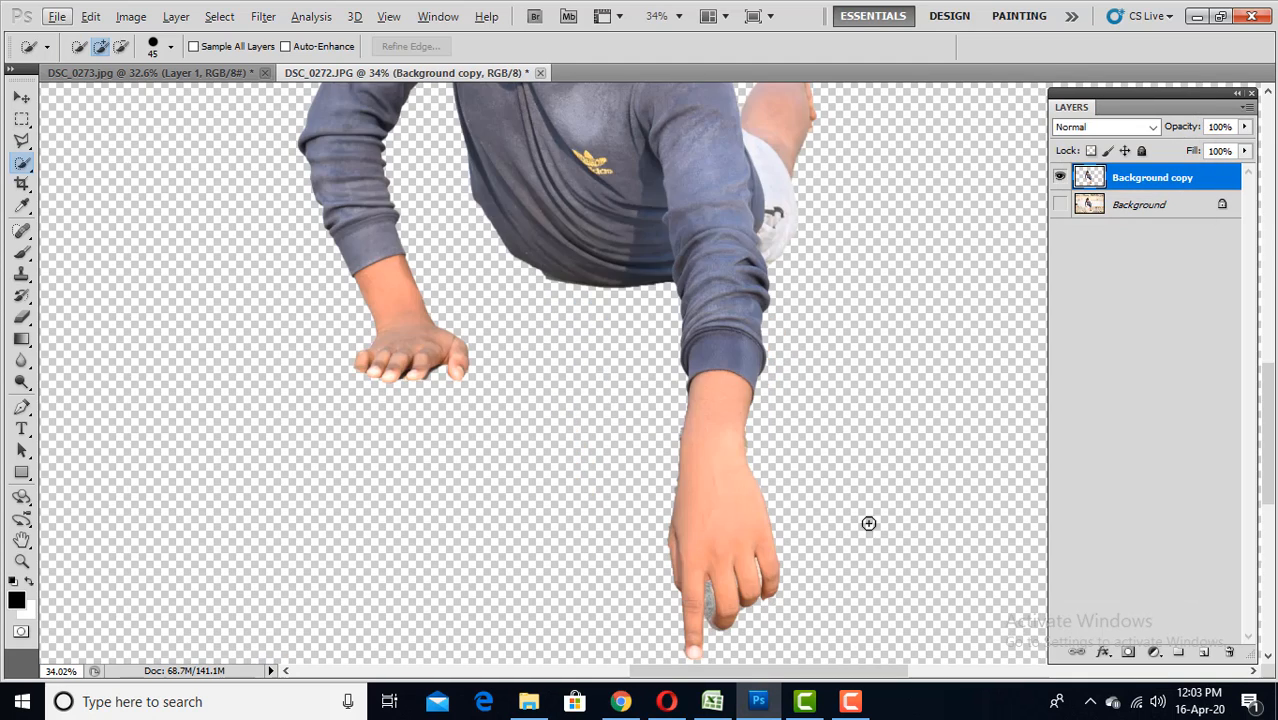
# - Move the man's cut-out into DSC_0273.jpg and place its layer above Layer 0
pyautogui.scroll(-9, 692, 560)
pyautogui.click(21, 98)
pyautogui.moveTo(617, 253); pyautogui.dragTo(660, 345)
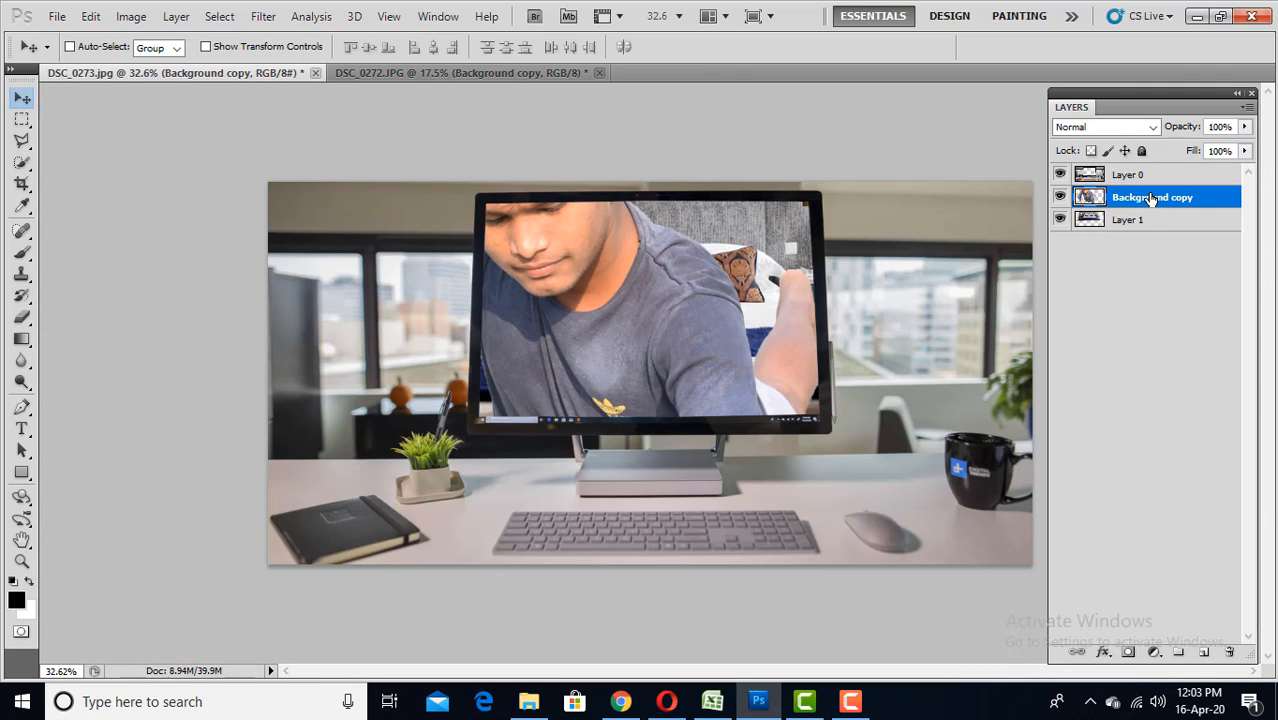
pyautogui.moveTo(1151, 199); pyautogui.dragTo(1150, 172)
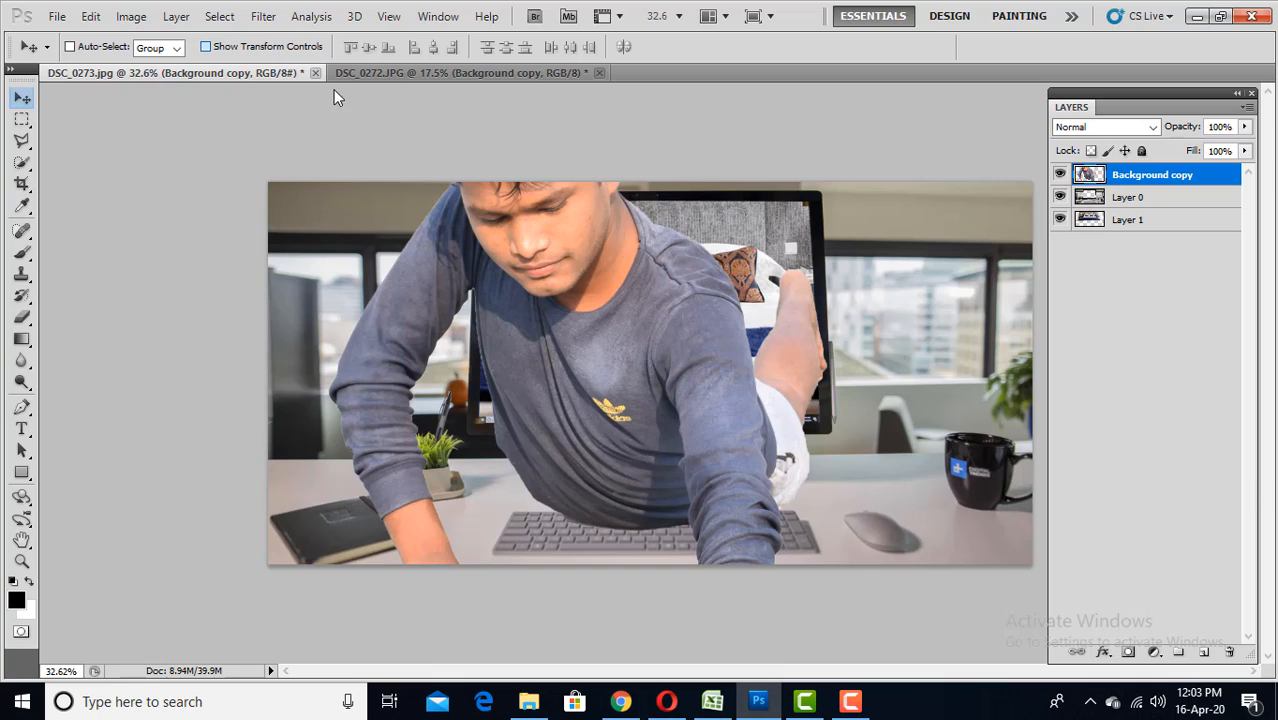
# - Enable the transform controls, then scale the man's cut-out down and position it over the bedroom scene in the monitor
pyautogui.click(262, 47)
pyautogui.scroll(-8, 640, 400)
pyautogui.moveTo(734, 614); pyautogui.dragTo(690, 338)
pyautogui.press('Escape')
pyautogui.press('Return')
pyautogui.scroll(6, 633, 460)
pyautogui.scroll(-1, 680, 353)
pyautogui.scroll(-1, 700, 371)
pyautogui.moveTo(516, 169); pyautogui.dragTo(554, 235)
pyautogui.moveTo(666, 327); pyautogui.dragTo(656, 308)
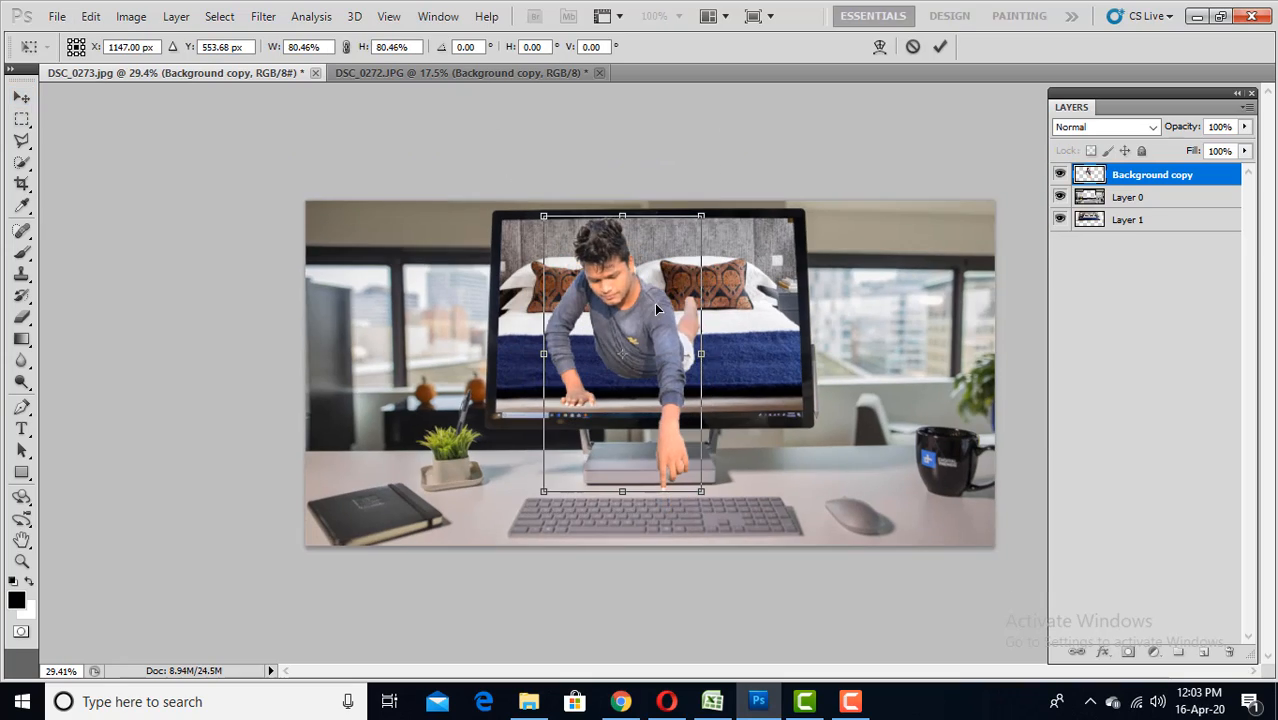
pyautogui.press('Return')
pyautogui.scroll(3, 658, 312)
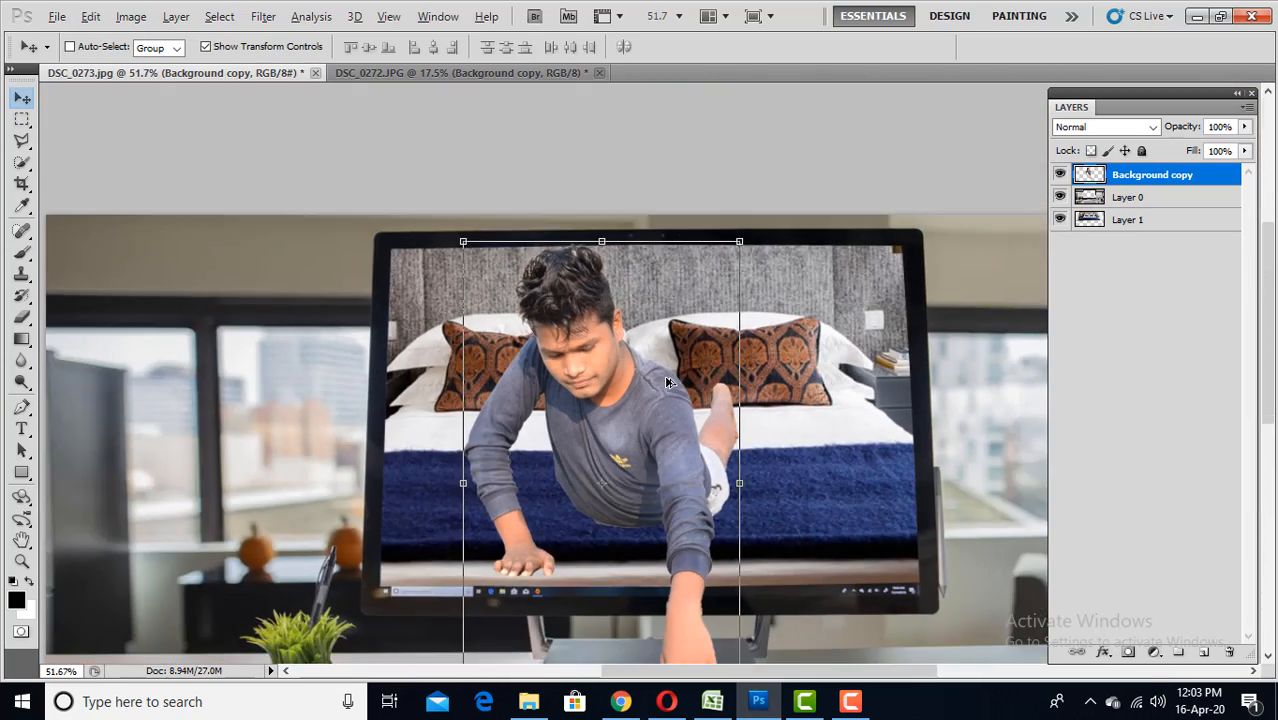
# - Adjust the man's scale and position so his head stays within the monitor's screen and his pointing finger reaches the keyboard
pyautogui.scroll(-3, 669, 383)
pyautogui.scroll(4, 669, 383)
pyautogui.scroll(-4, 669, 380)
pyautogui.moveTo(717, 164); pyautogui.dragTo(776, 150)
pyautogui.press('Return')
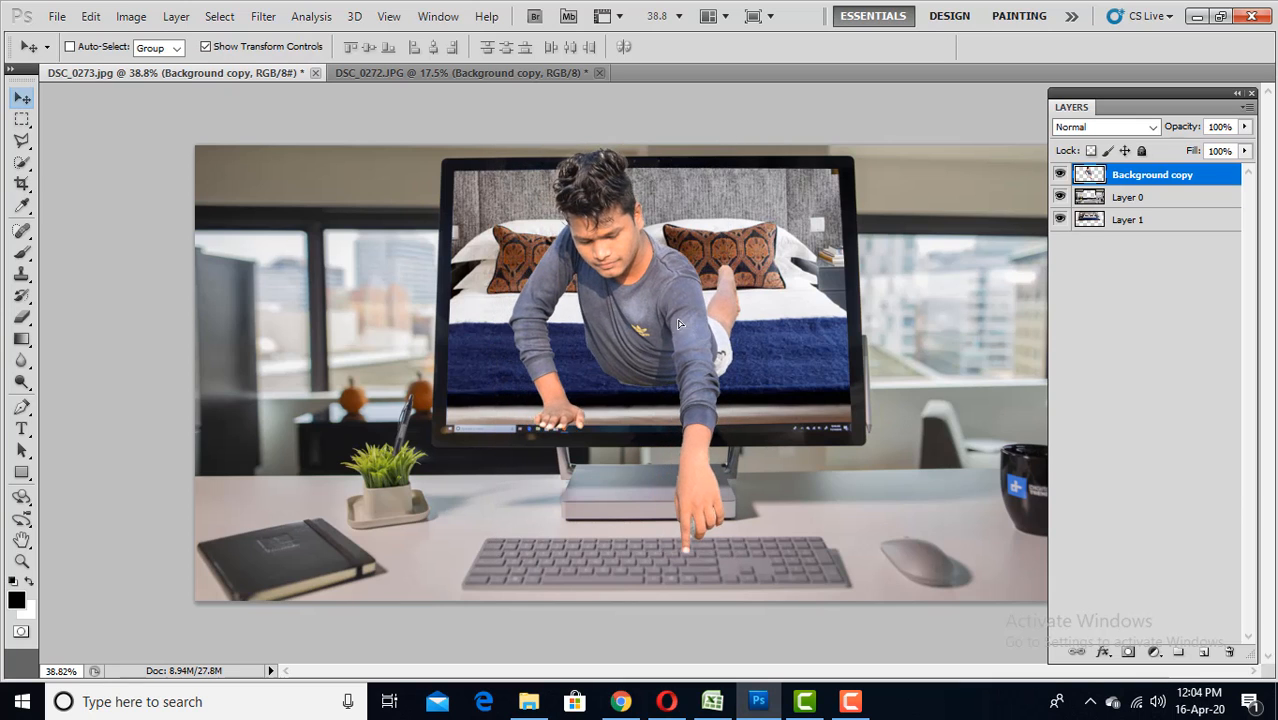
pyautogui.moveTo(680, 324)
pyautogui.mouseDown()
pyautogui.moveTo(674, 315)
pyautogui.moveTo(674, 331)
pyautogui.mouseUp()
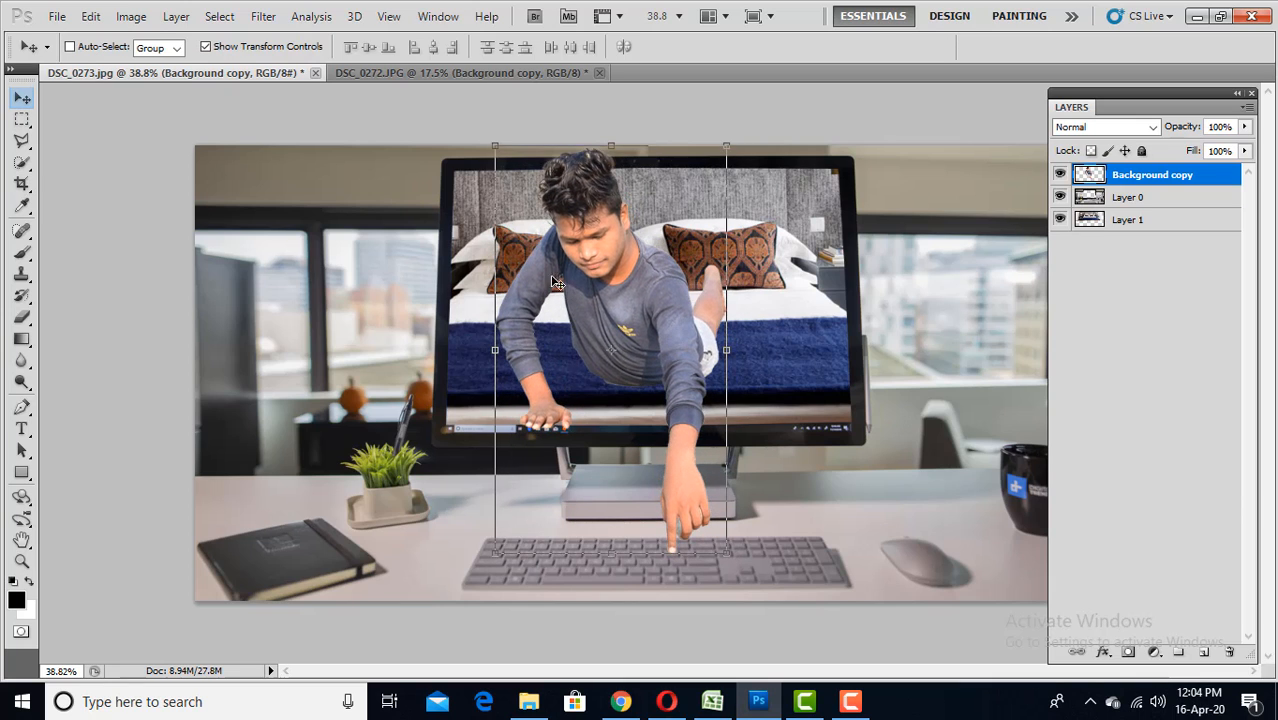
pyautogui.moveTo(495, 146); pyautogui.dragTo(510, 172)
pyautogui.press('Return')
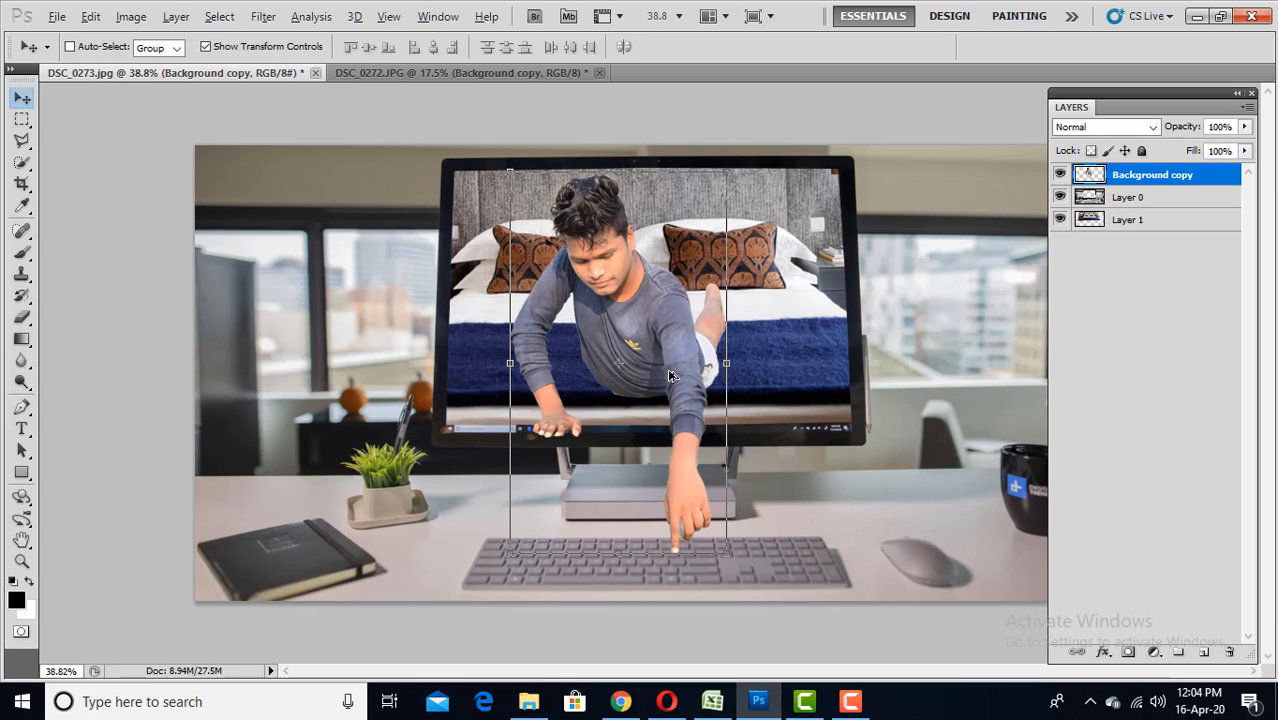
# - Enlarge the man's cut-out slightly so his hair overlaps the monitor's upper bezel
pyautogui.scroll(-4, 642, 386)
pyautogui.scroll(6, 648, 380)
pyautogui.scroll(-4, 670, 350)
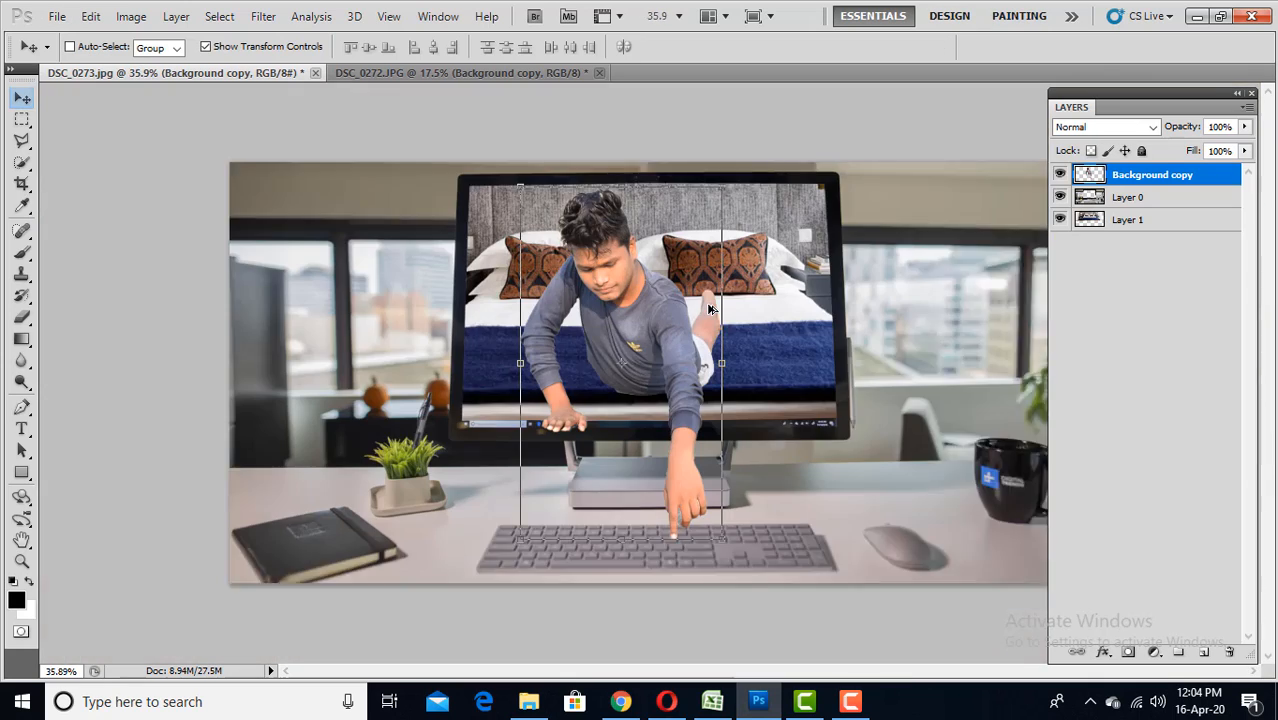
pyautogui.scroll(4, 700, 320)
pyautogui.scroll(-3, 709, 310)
pyautogui.hotkey('ctrl', 't')
pyautogui.moveTo(548, 226)
pyautogui.mouseDown()
pyautogui.moveTo(528, 177)
pyautogui.moveTo(558, 213)
pyautogui.mouseUp()
pyautogui.press('Return')
# - Scale the man's cut-out to 102.75% so his pointing fingertip touches the keyboard
pyautogui.scroll(5, 676, 330)
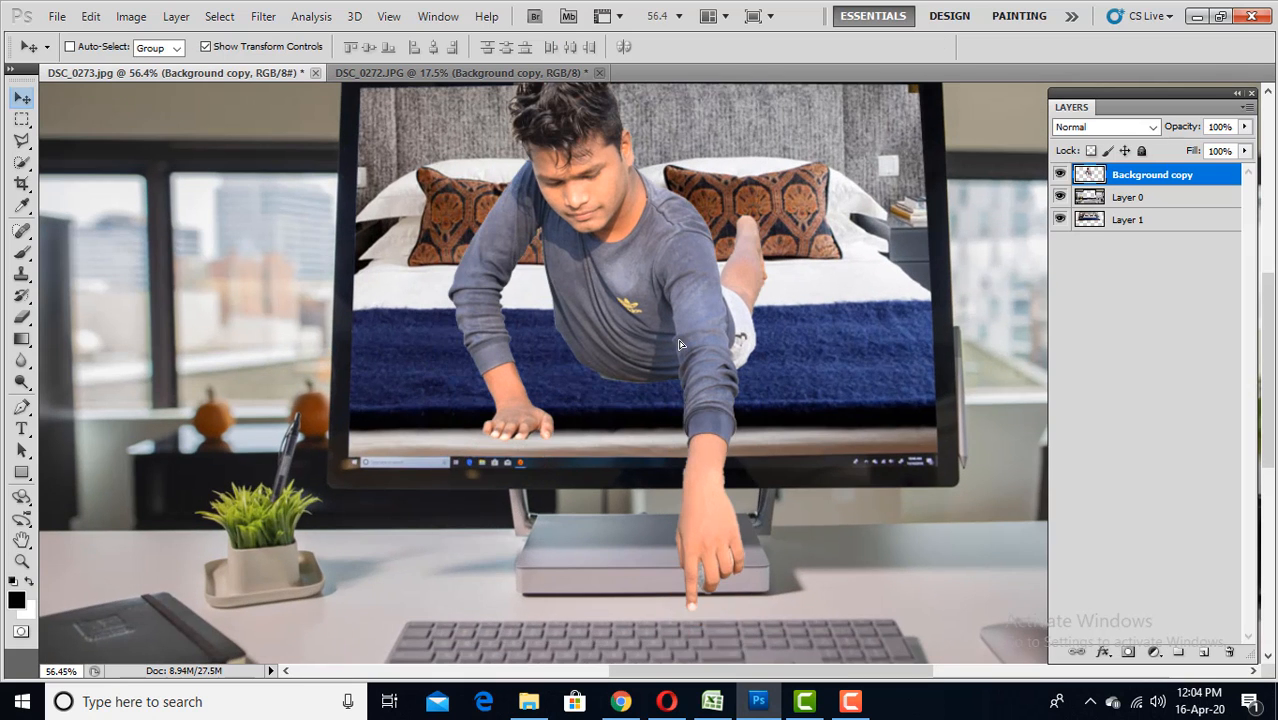
pyautogui.scroll(1, 686, 376)
pyautogui.scroll(-3, 687, 385)
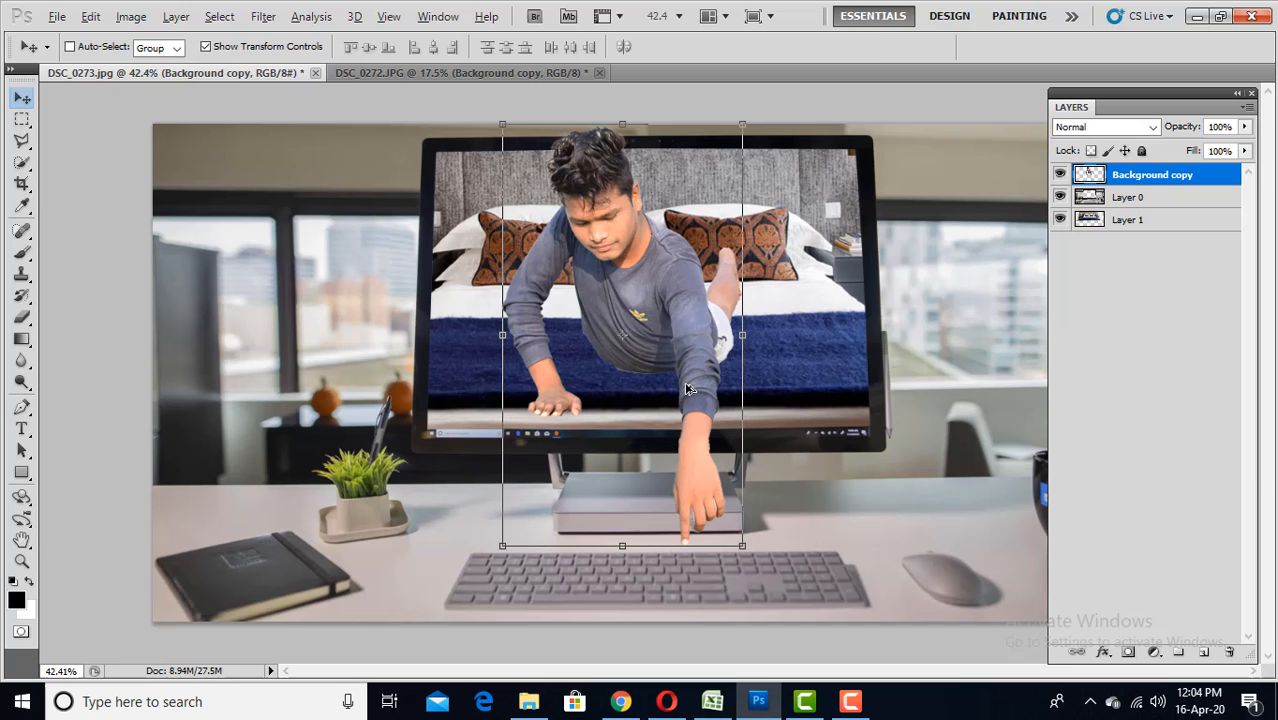
pyautogui.moveTo(742, 546)
pyautogui.mouseDown()
pyautogui.moveTo(756, 570)
pyautogui.moveTo(749, 557)
pyautogui.mouseUp()
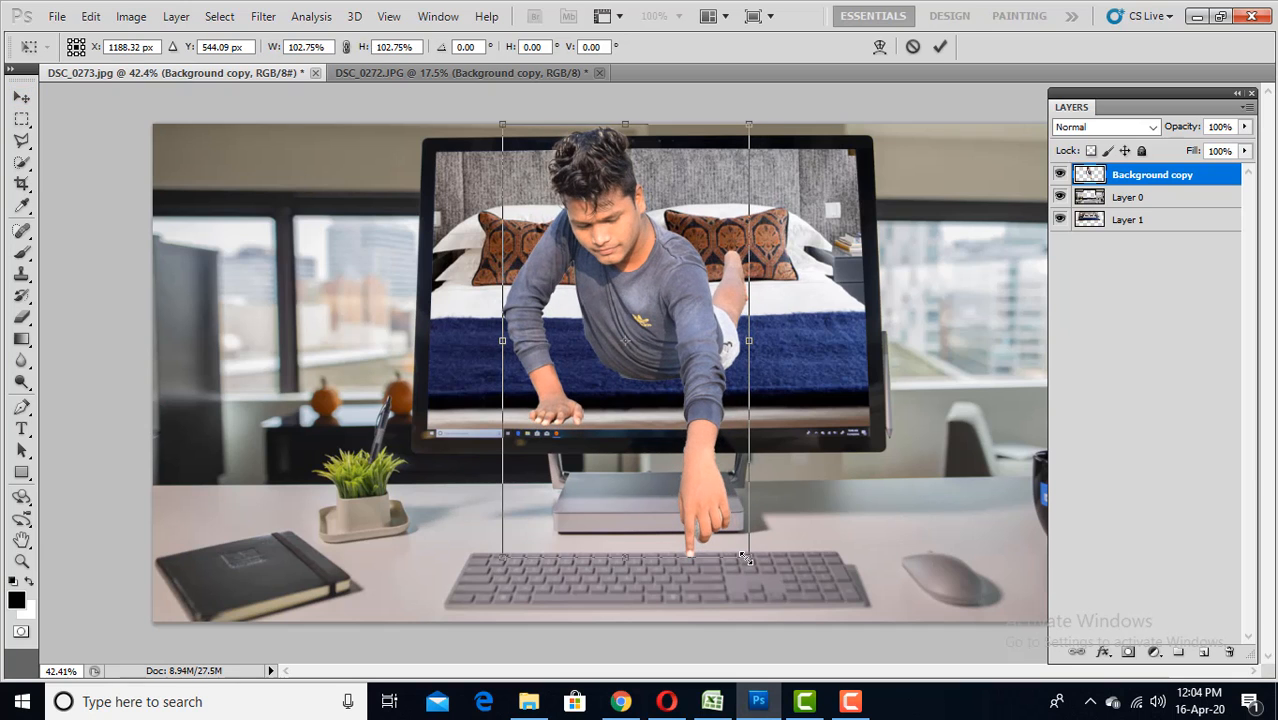
pyautogui.press('Return')
pyautogui.scroll(2, 680, 390)
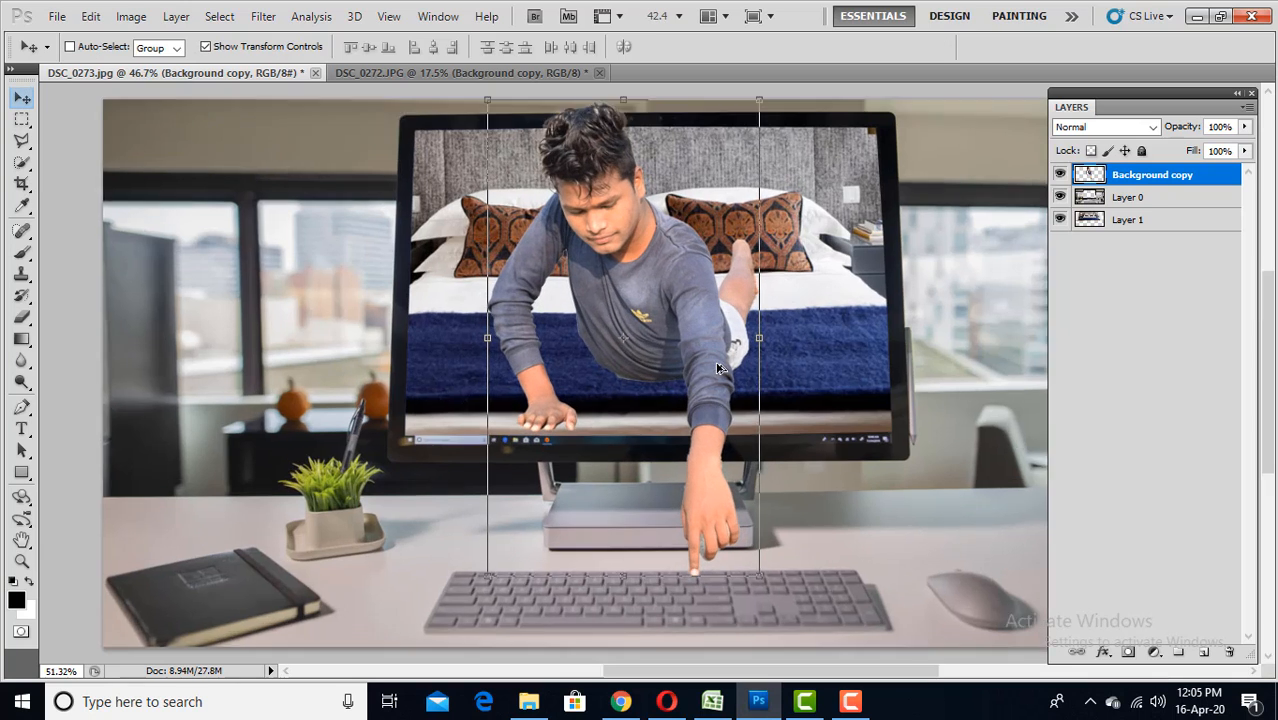
# - Scale the bedroom image on Layer 1 to 112.56% behind the monitor
pyautogui.click(1130, 220)
pyautogui.scroll(-10, 633, 388)
pyautogui.moveTo(856, 411); pyautogui.dragTo(880, 441)
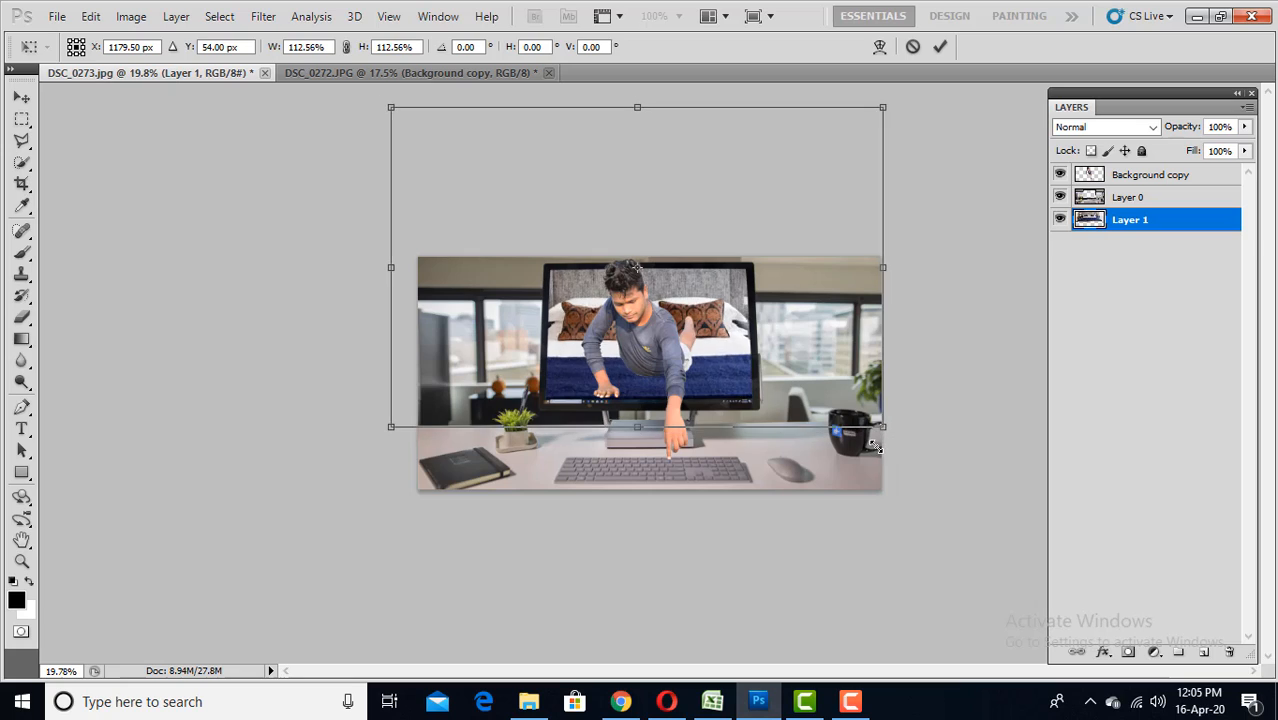
pyautogui.press('Return')
# - Erase the fringe along the lower edge of the man's shirt on Background copy with a 36 px eraser
pyautogui.scroll(20, 658, 373)
pyautogui.keyDown('ctrl'); pyautogui.click(583, 337); pyautogui.keyUp('ctrl')
pyautogui.scroll(10, 570, 335)
pyautogui.press('e')
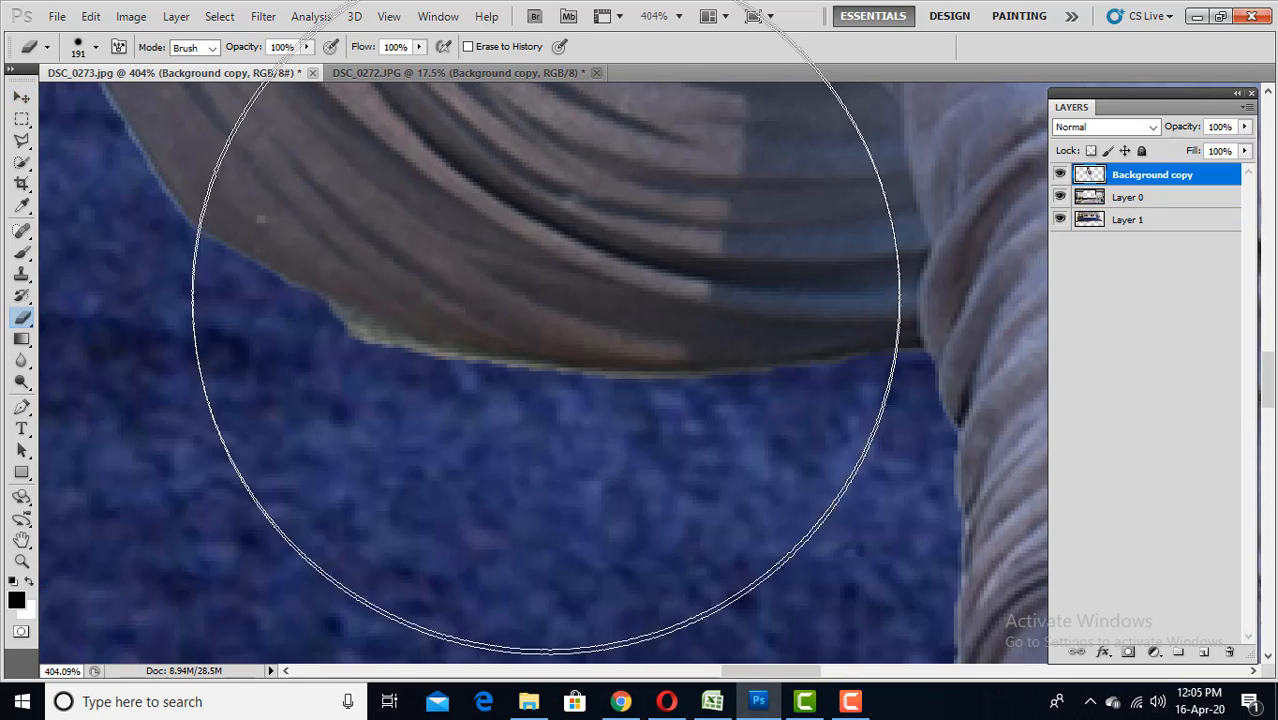
pyautogui.rightClick(550, 294)
pyautogui.moveTo(640, 331); pyautogui.dragTo(600, 331)
pyautogui.moveTo(600, 369); pyautogui.dragTo(568, 369)
pyautogui.moveTo(385, 365)
pyautogui.mouseDown()
pyautogui.moveTo(502, 410)
pyautogui.moveTo(737, 424)
pyautogui.mouseUp()
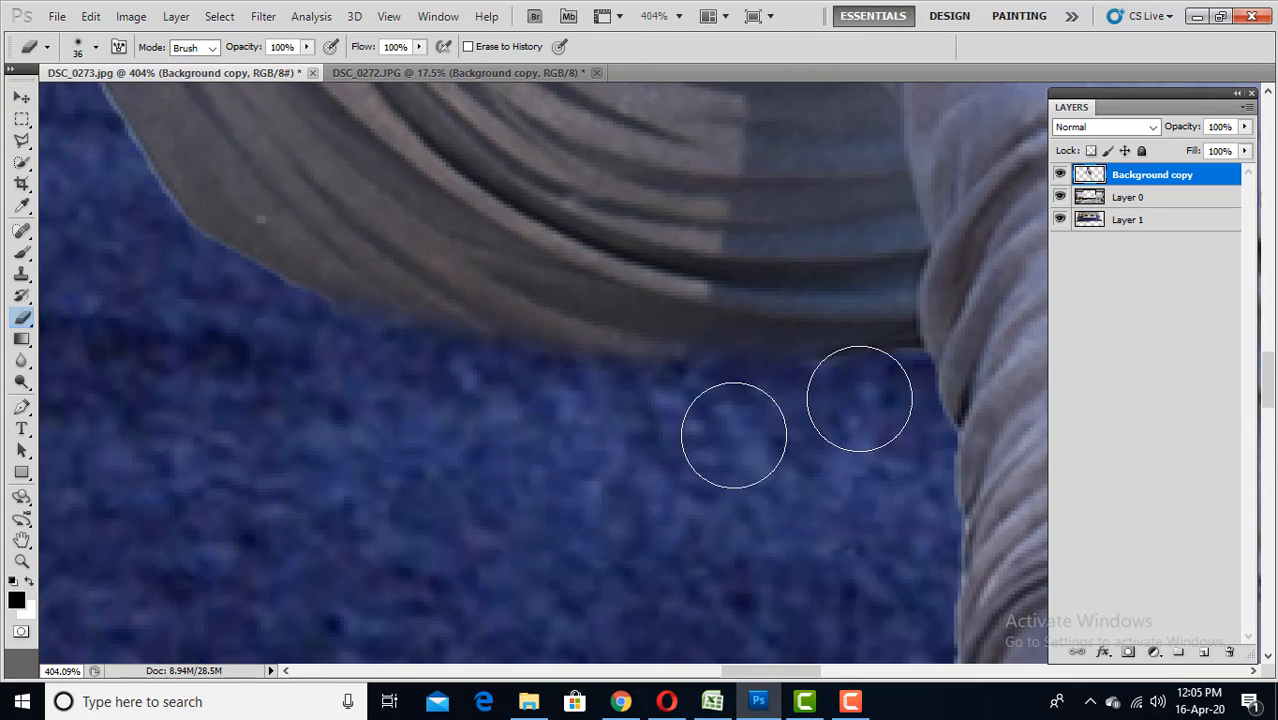
# - Move the bedroom image on Layer 1 slightly downward within the monitor's screen
pyautogui.scroll(-7, 859, 397)
pyautogui.scroll(-16, 413, 466)
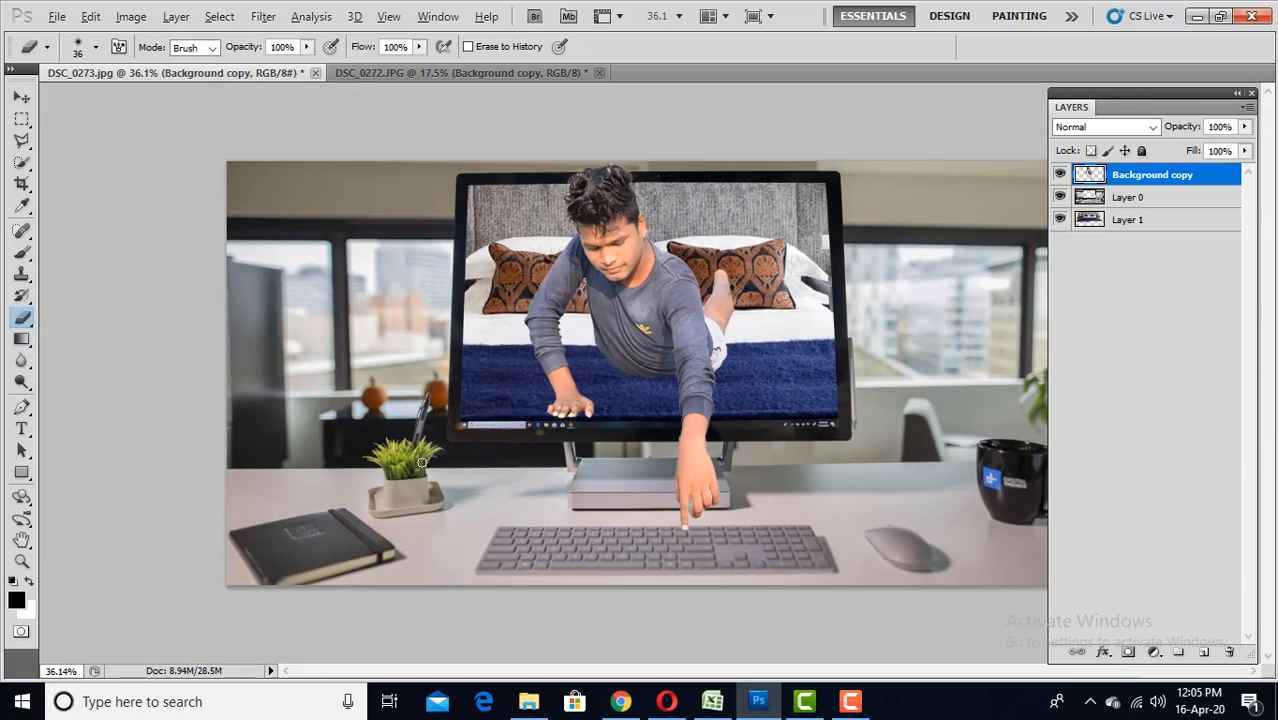
pyautogui.scroll(20, 644, 433)
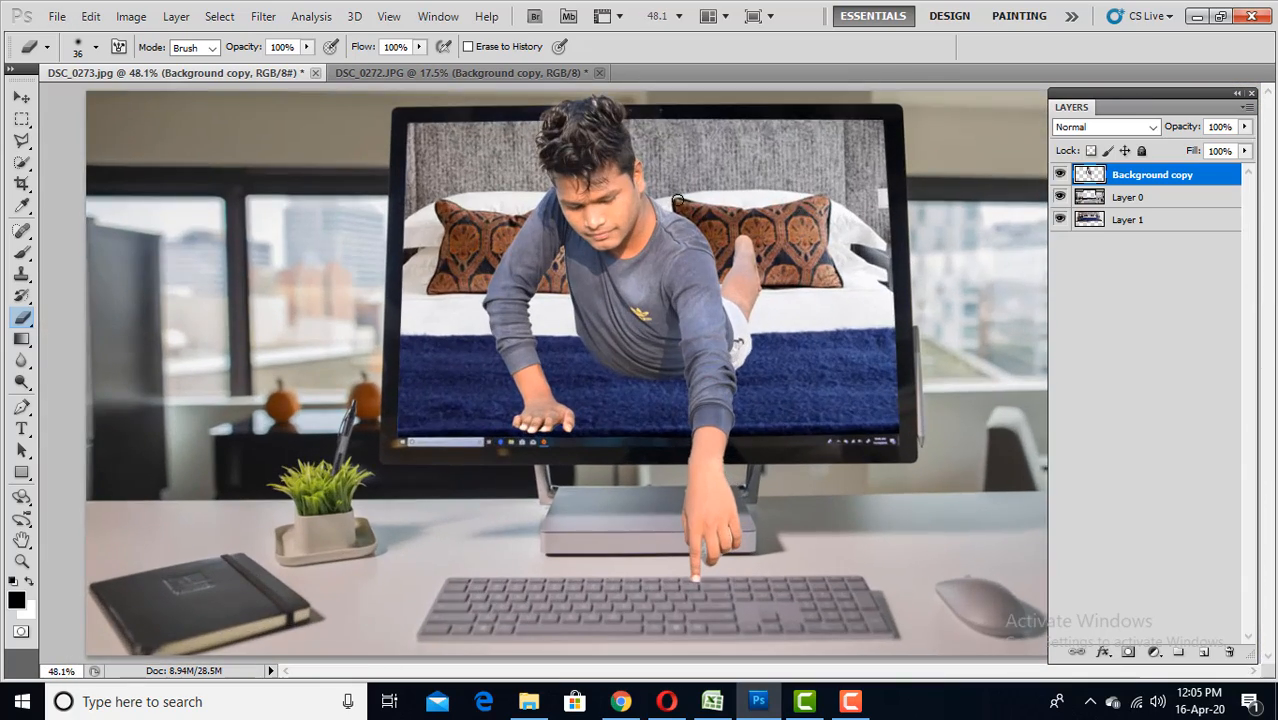
pyautogui.scroll(-14, 590, 417)
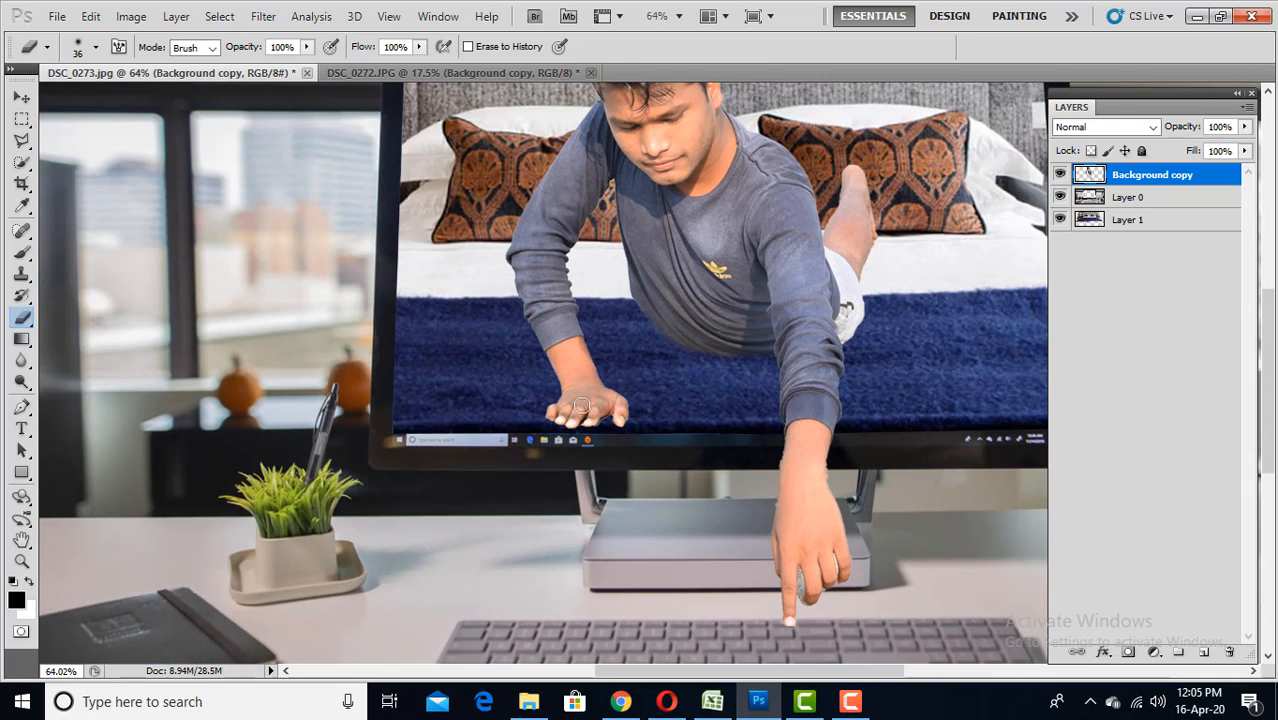
pyautogui.press('v')
pyautogui.keyDown('ctrl'); pyautogui.click(474, 350); pyautogui.keyUp('ctrl')
pyautogui.moveTo(476, 354); pyautogui.dragTo(473, 360)
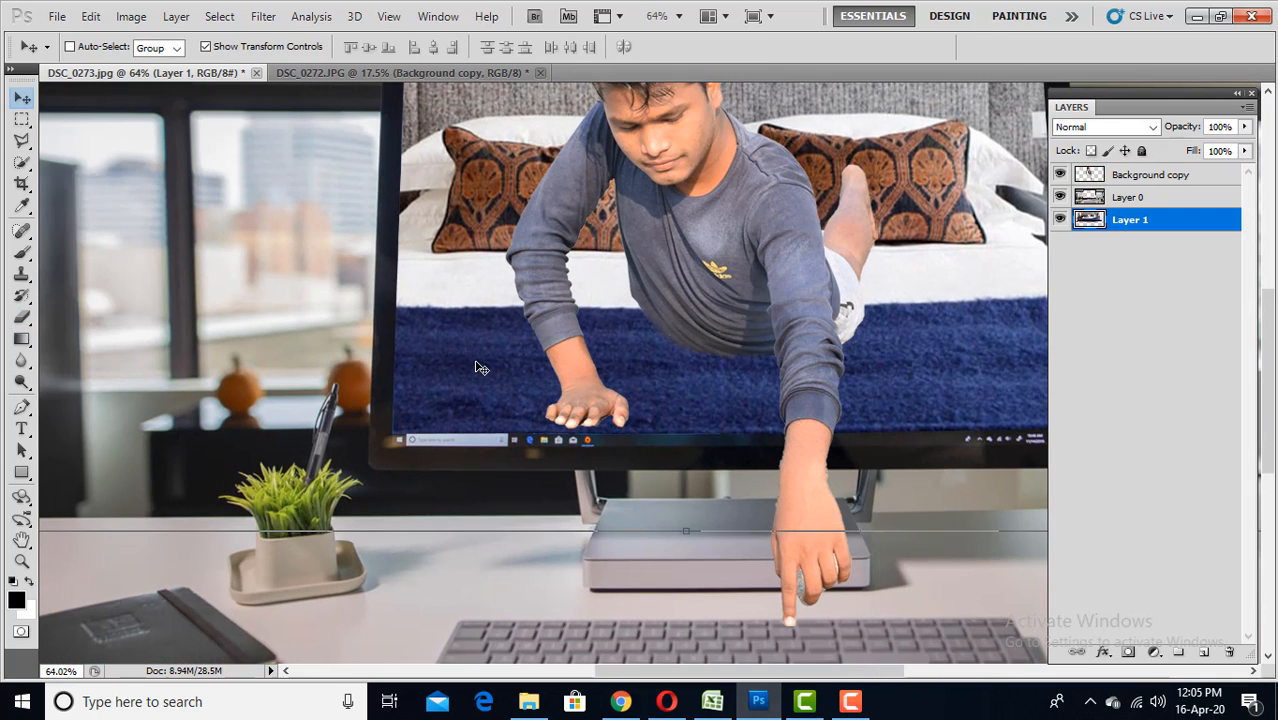
pyautogui.scroll(-5, 659, 411)
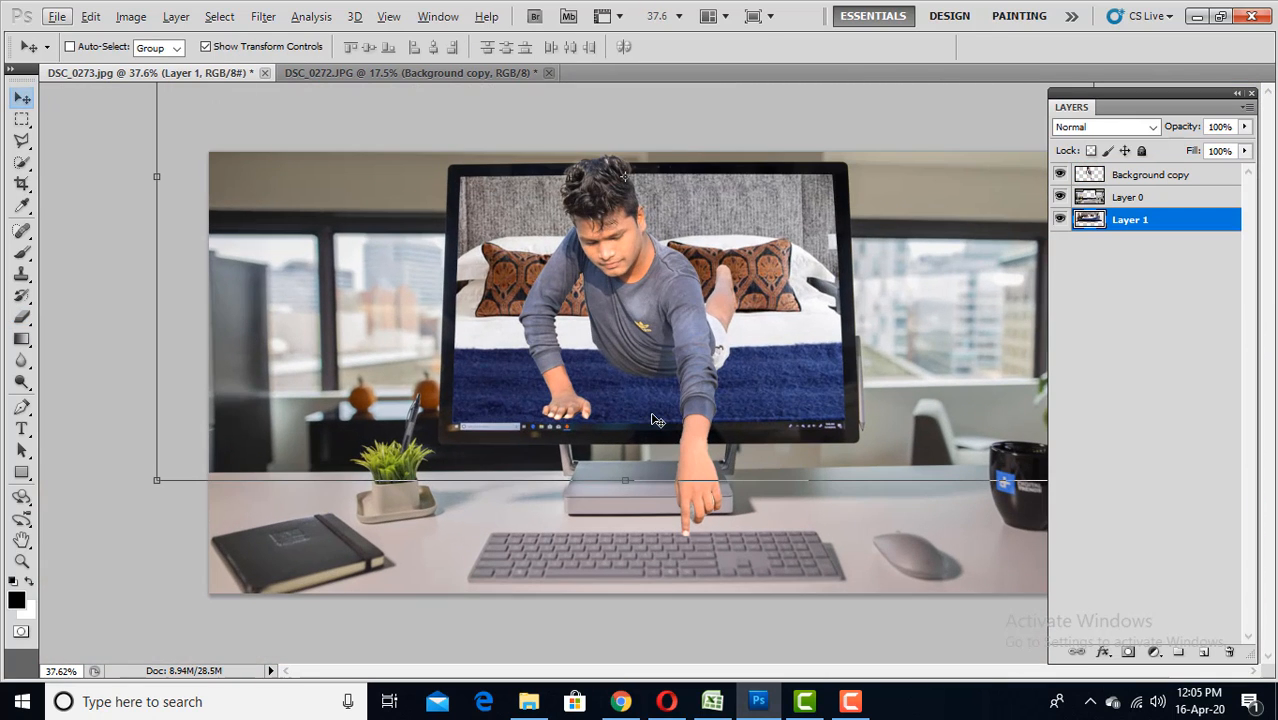
# - Lower Background copy's opacity to 67%, then lasso and delete the hair that extends above the screen's upper edge
pyautogui.scroll(13, 615, 150)
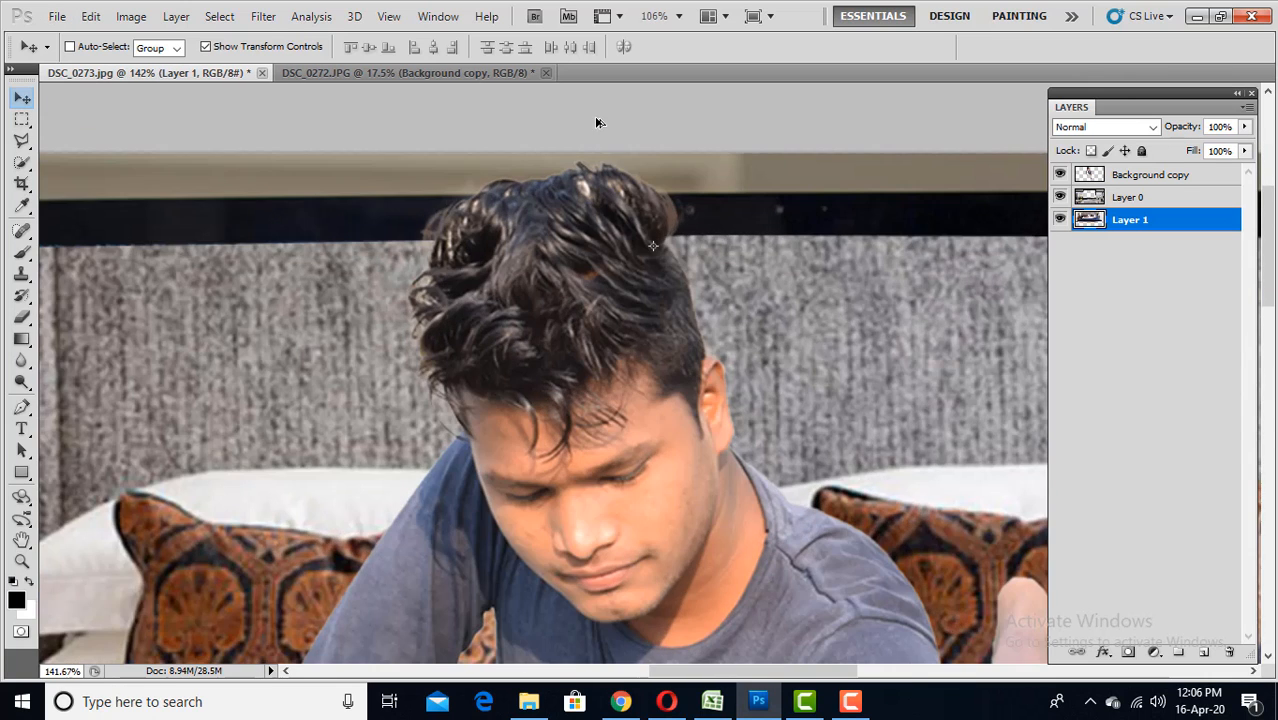
pyautogui.keyDown('ctrl'); pyautogui.click(721, 219); pyautogui.keyUp('ctrl')
pyautogui.scroll(5, 632, 160)
pyautogui.keyDown('ctrl'); pyautogui.click(565, 277); pyautogui.keyUp('ctrl')
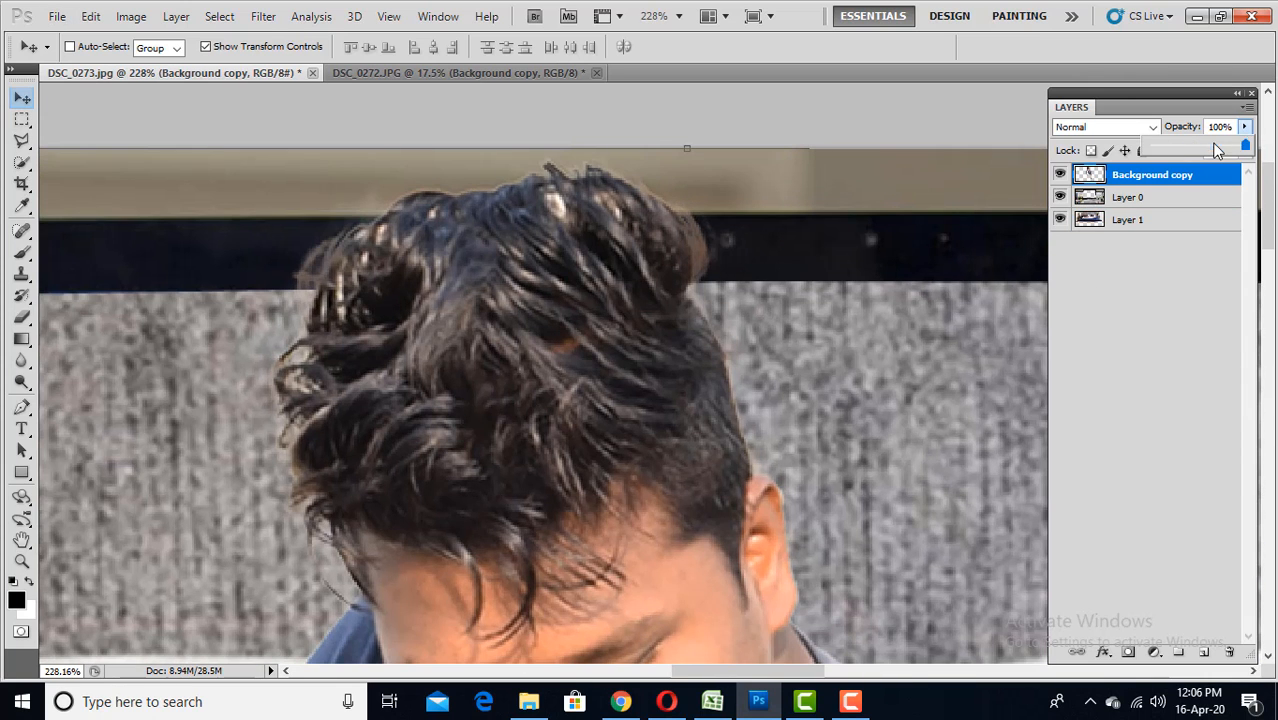
pyautogui.click(1214, 147)
pyautogui.click(22, 141)
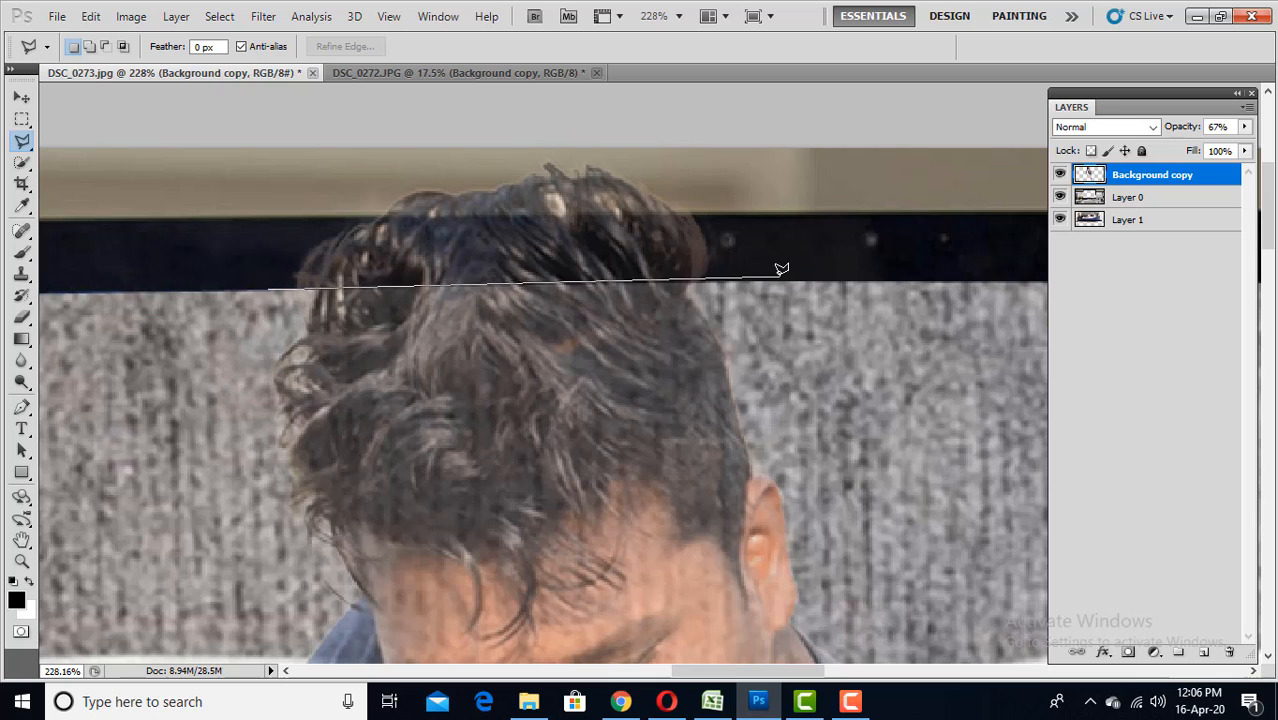
pyautogui.click(269, 288)
pyautogui.press('Delete')
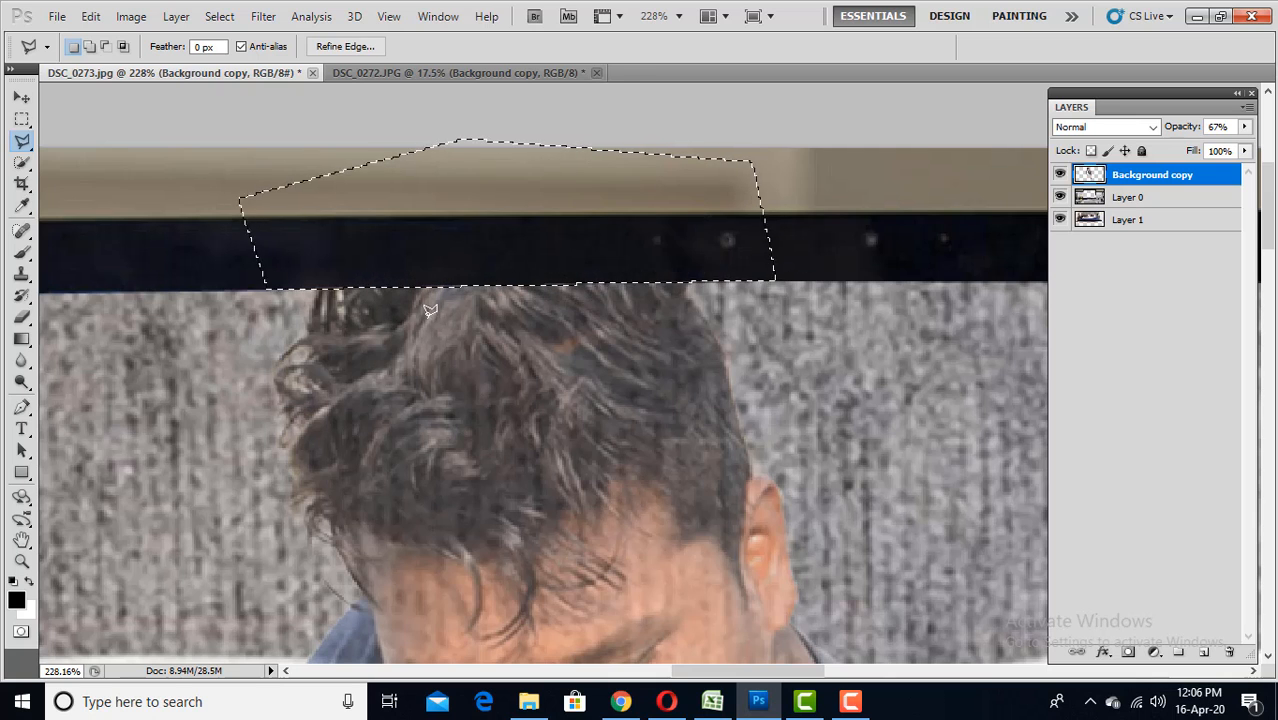
# - Deselect the trimmed hair area and restore Background copy's opacity to 100%
pyautogui.hotkey('ctrl', 'd')
pyautogui.scroll(-11, 565, 237)
pyautogui.click(1244, 127)
pyautogui.click(1248, 146)
pyautogui.press('v')
pyautogui.scroll(-5, 432, 253)
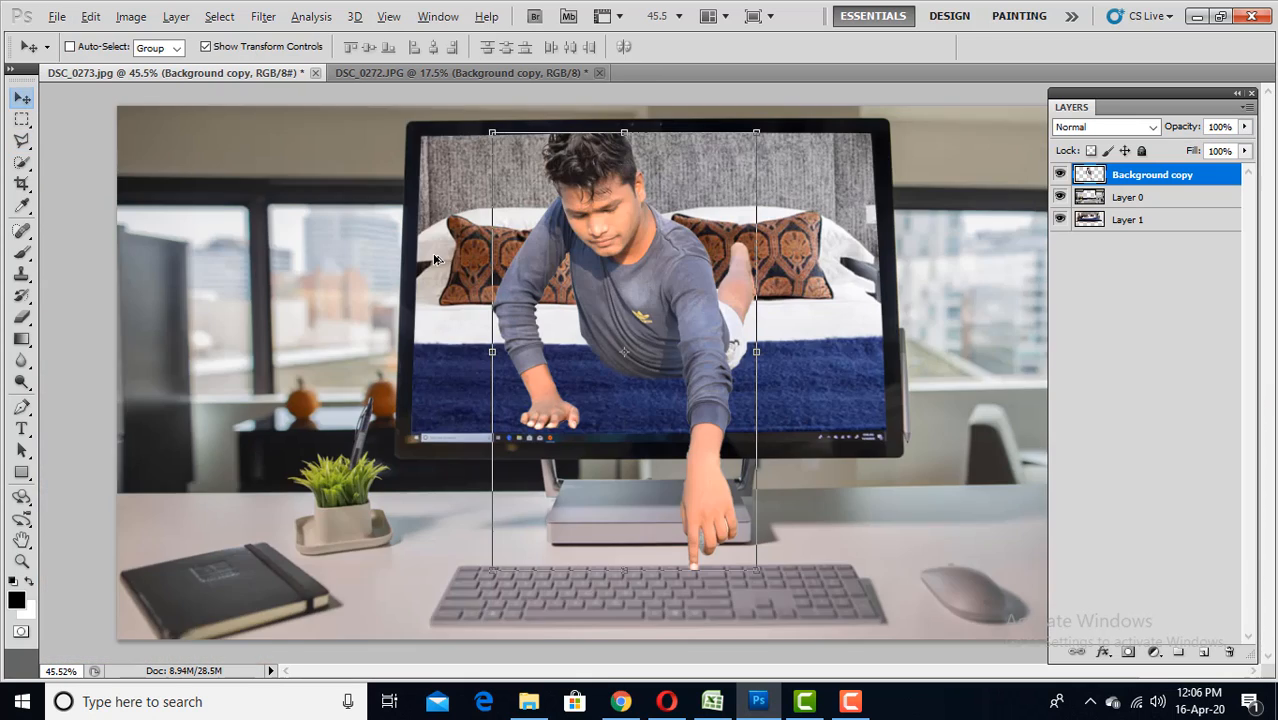
# - Erase the dark remnants between and below the fingers of the man's resting hand, using 11 px and 5 px eraser sizes
pyautogui.scroll(15, 560, 410)
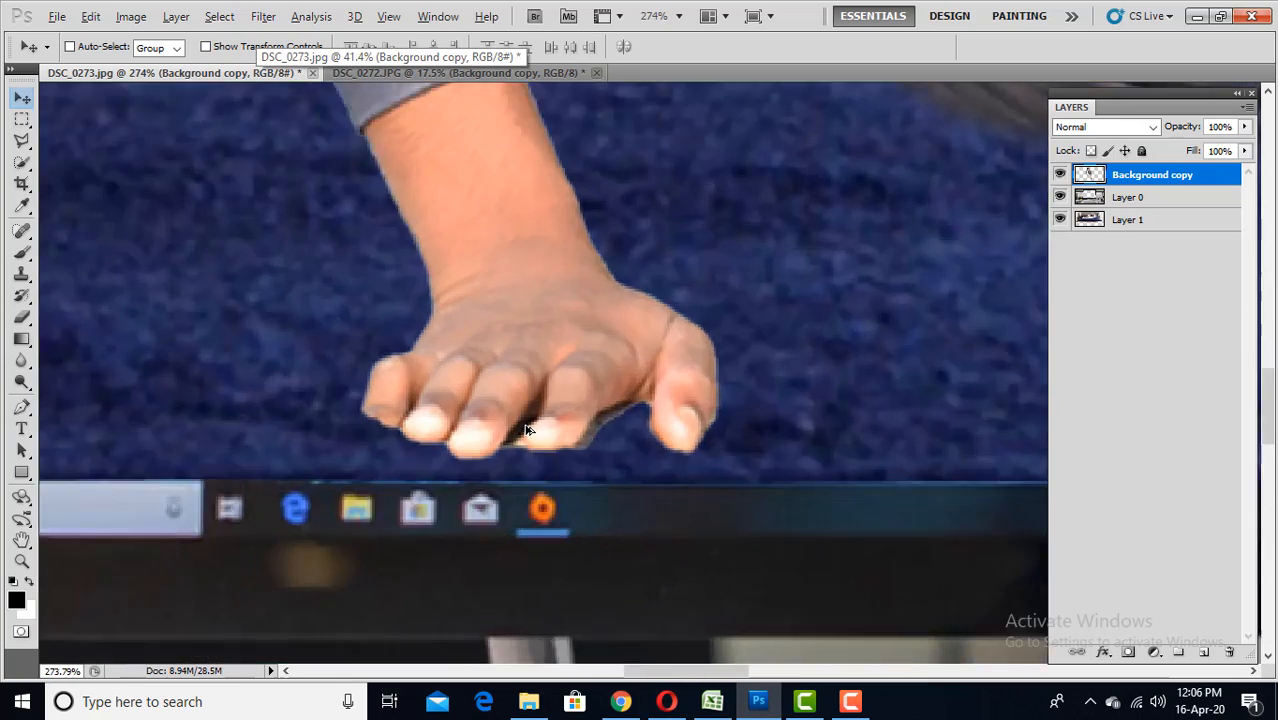
pyautogui.press('e')
pyautogui.rightClick(805, 485)
pyautogui.moveTo(805, 485); pyautogui.dragTo(790, 483)
pyautogui.press('Return')
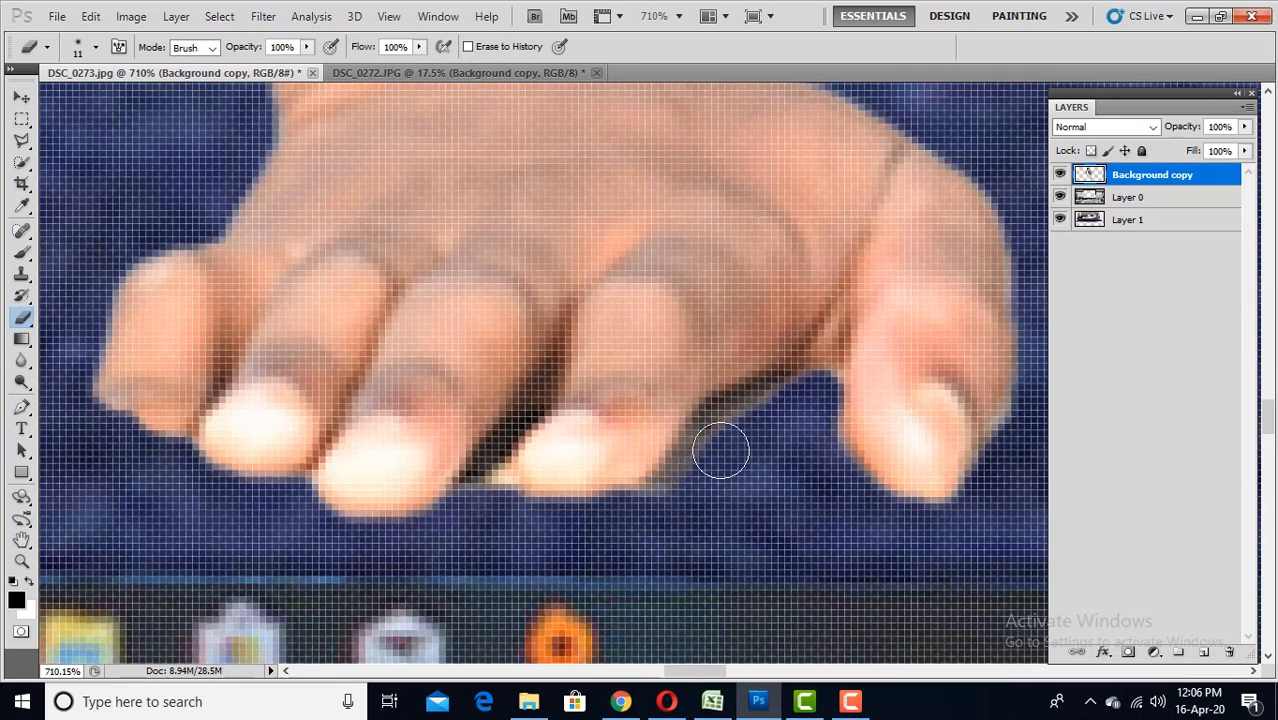
pyautogui.rightClick(550, 480)
pyautogui.moveTo(488, 520)
pyautogui.mouseDown()
pyautogui.moveTo(550, 480)
pyautogui.moveTo(578, 480)
pyautogui.mouseUp()
pyautogui.click(534, 447)
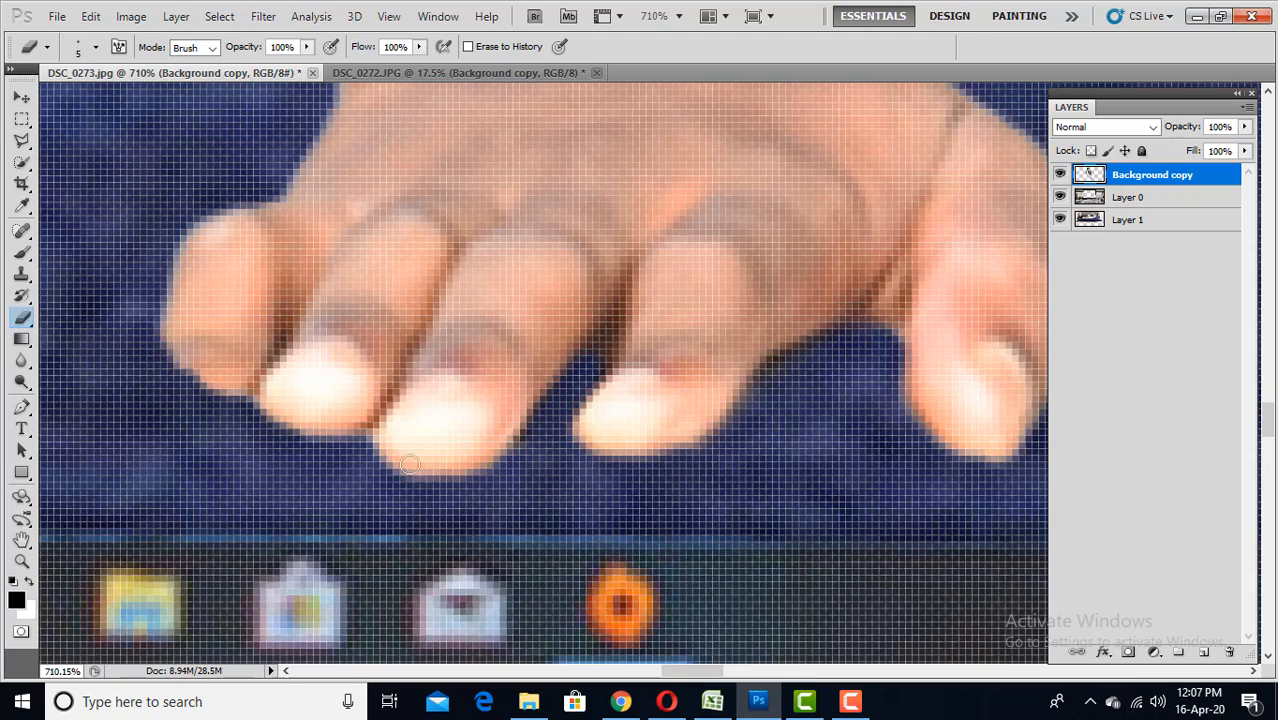
# - Clean the outline of the resting hand's thumb and erase the grey fringe around the pointing hand's index and middle fingers
pyautogui.scroll(-6, 409, 464)
pyautogui.scroll(6, 589, 366)
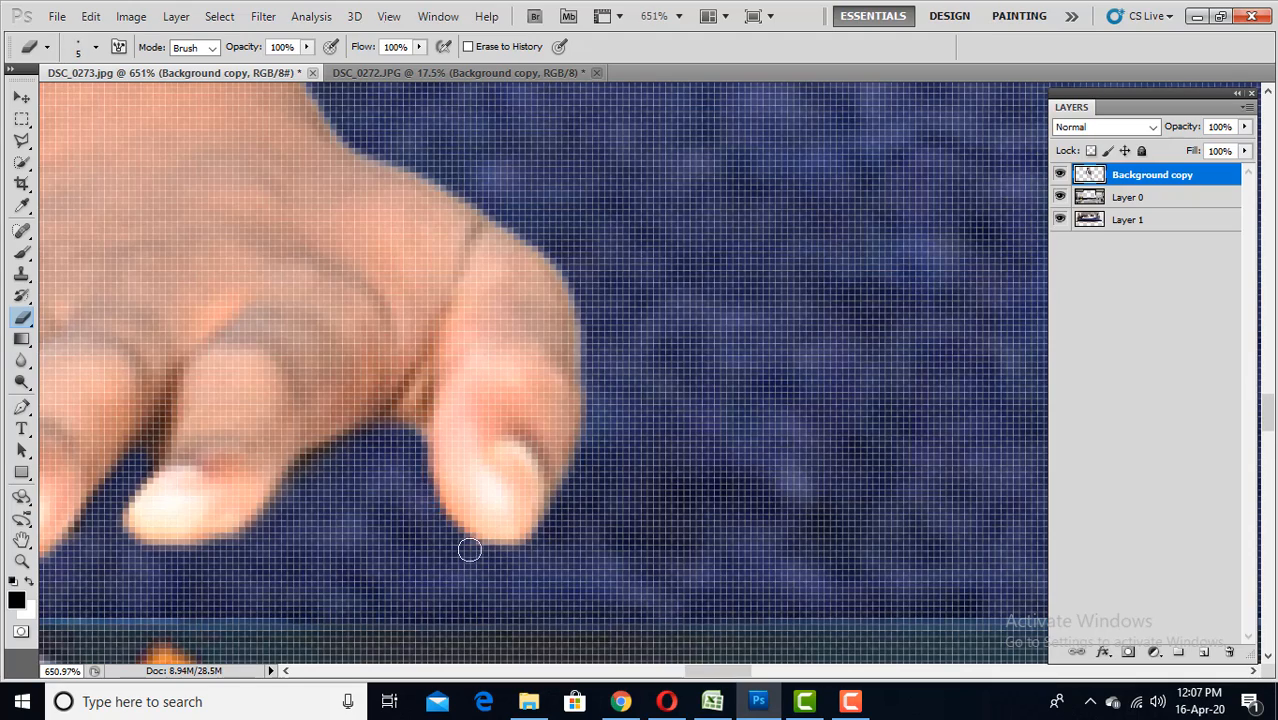
pyautogui.scroll(-6, 470, 549)
pyautogui.scroll(7, 668, 598)
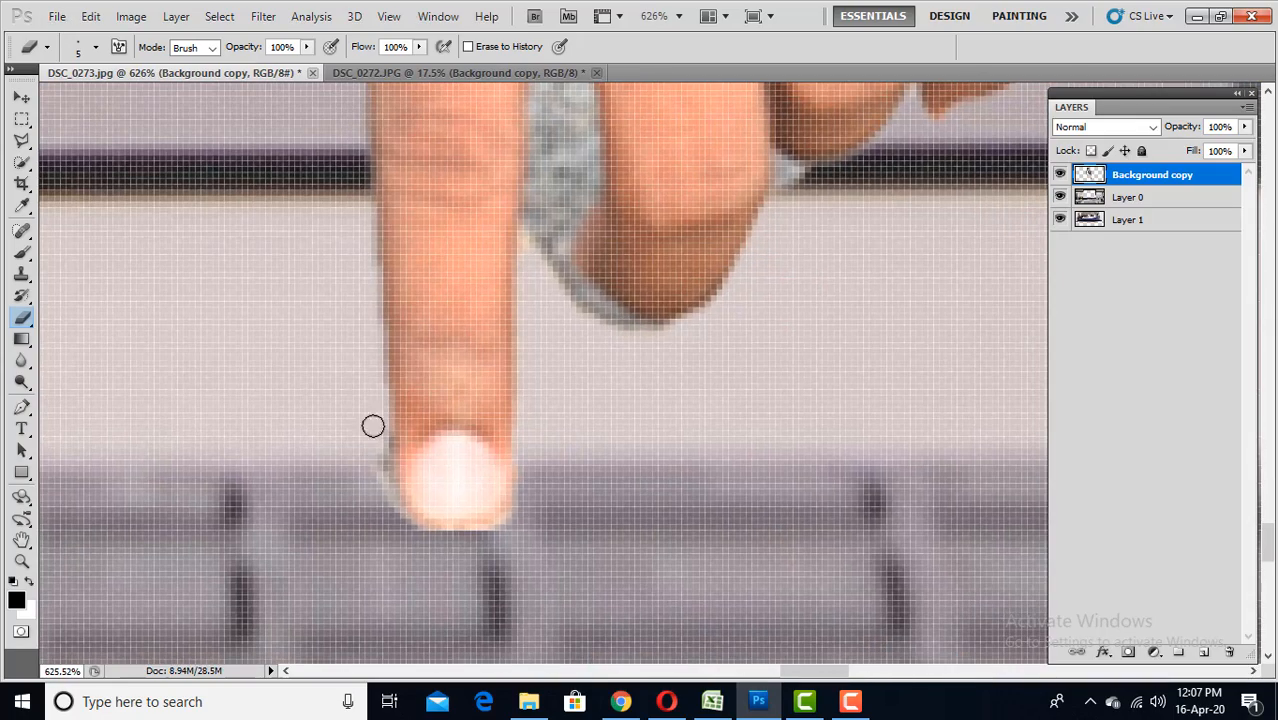
pyautogui.scroll(-6, 507, 530)
pyautogui.scroll(8, 562, 522)
pyautogui.moveTo(590, 533)
pyautogui.mouseDown()
pyautogui.moveTo(454, 419)
pyautogui.moveTo(456, 311)
pyautogui.moveTo(462, 541)
pyautogui.mouseUp()
pyautogui.moveTo(476, 574)
pyautogui.mouseDown()
pyautogui.moveTo(501, 507)
pyautogui.moveTo(440, 440)
pyautogui.mouseUp()
# - Erase the grey background between and beneath the pointing hand's fingers, using 22 px and 6 px eraser sizes
pyautogui.rightClick(454, 340)
pyautogui.moveTo(517, 431); pyautogui.dragTo(523, 435)
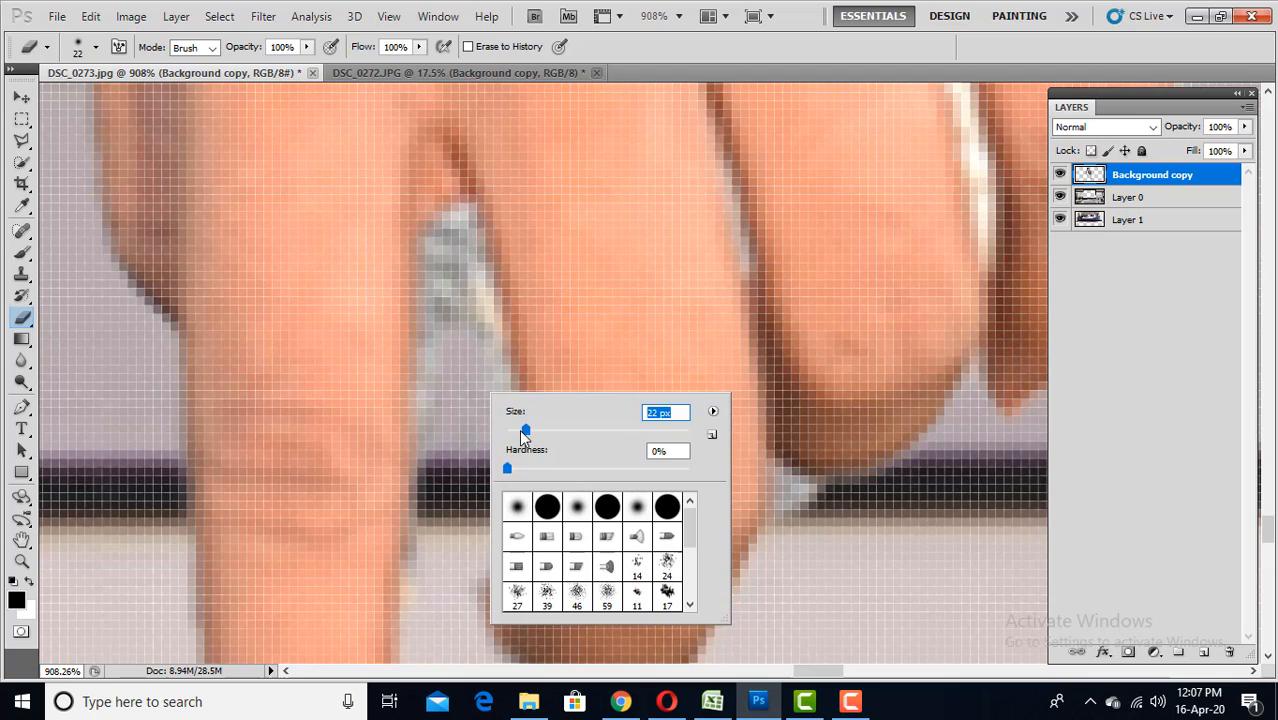
pyautogui.moveTo(453, 290)
pyautogui.mouseDown()
pyautogui.moveTo(453, 434)
pyautogui.moveTo(477, 457)
pyautogui.mouseUp()
pyautogui.press('space')
pyautogui.moveTo(800, 485); pyautogui.dragTo(500, 457)
pyautogui.rightClick(510, 486)
pyautogui.moveTo(599, 481); pyautogui.dragTo(593, 482)
pyautogui.moveTo(495, 497); pyautogui.dragTo(490, 468)
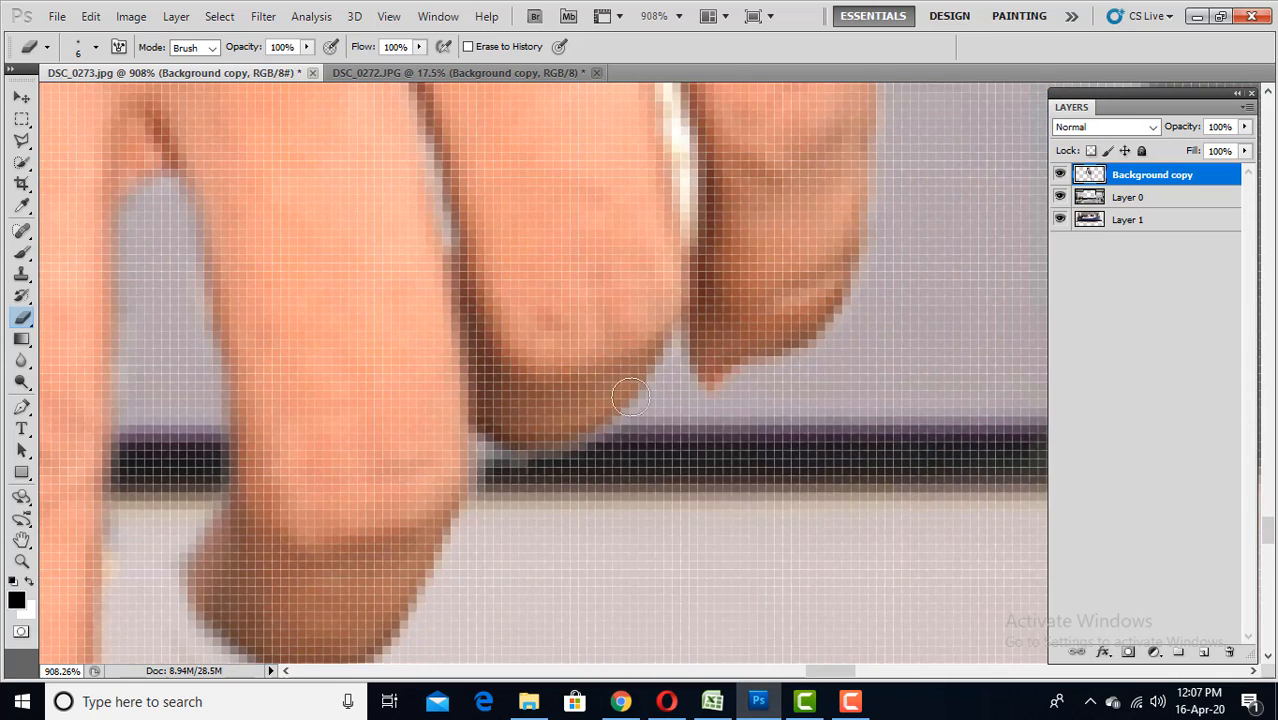
# - Erase the remaining fringe below the pointing hand's fingers and the white gap beside the little finger, reducing the eraser to 4 px
pyautogui.press('space')
pyautogui.moveTo(628, 385); pyautogui.dragTo(550, 635)
pyautogui.rightClick(779, 297)
pyautogui.moveTo(805, 243); pyautogui.dragTo(825, 430)
pyautogui.rightClick(615, 307)
pyautogui.moveTo(643, 347); pyautogui.dragTo(628, 344)
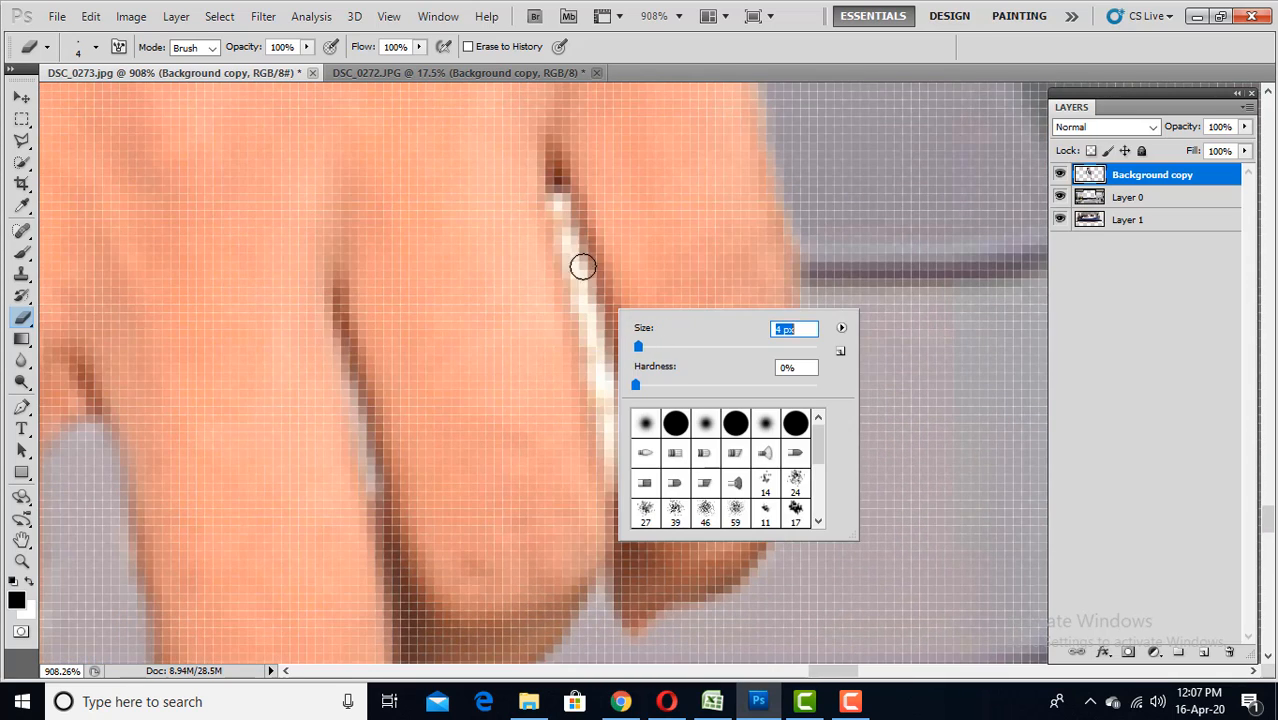
pyautogui.moveTo(570, 234); pyautogui.dragTo(616, 478)
pyautogui.scroll(-10, 520, 419)
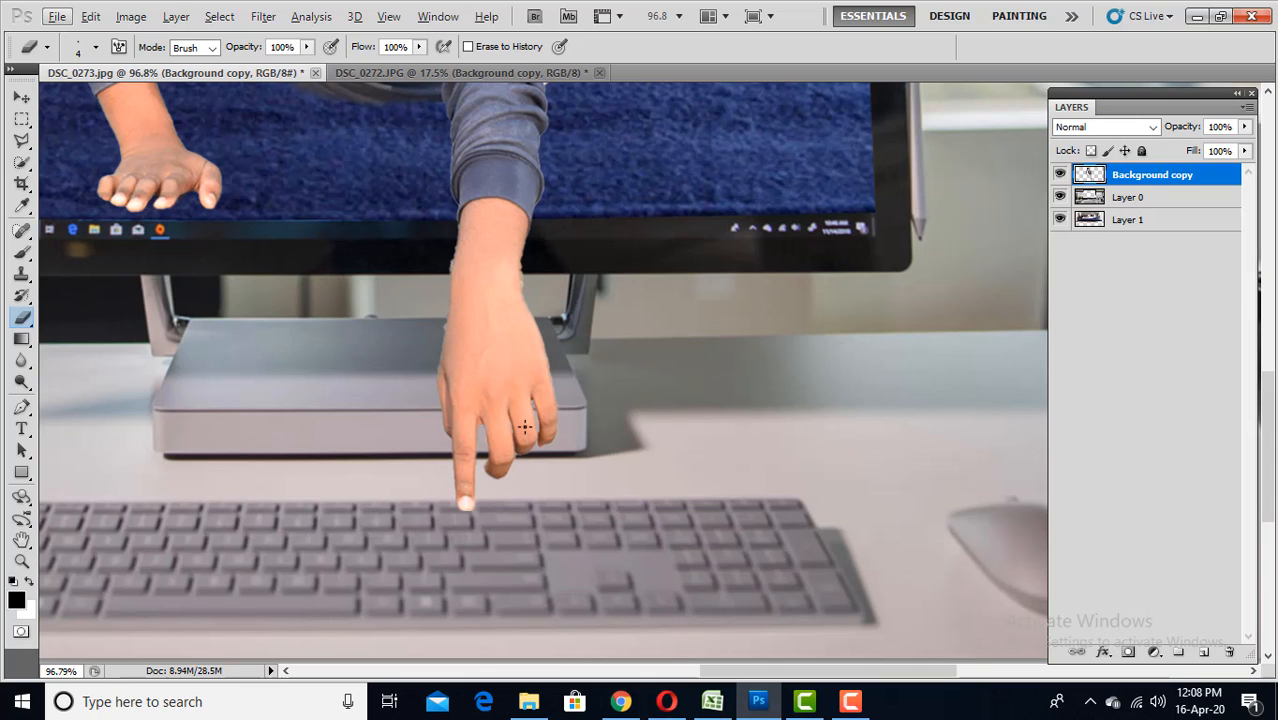
# - Erase the fringe along both sides of the pointing arm's wrist and hand with a 15 px eraser, and check the composite
pyautogui.scroll(-3, 510, 436)
pyautogui.scroll(9, 440, 315)
pyautogui.rightClick(633, 265)
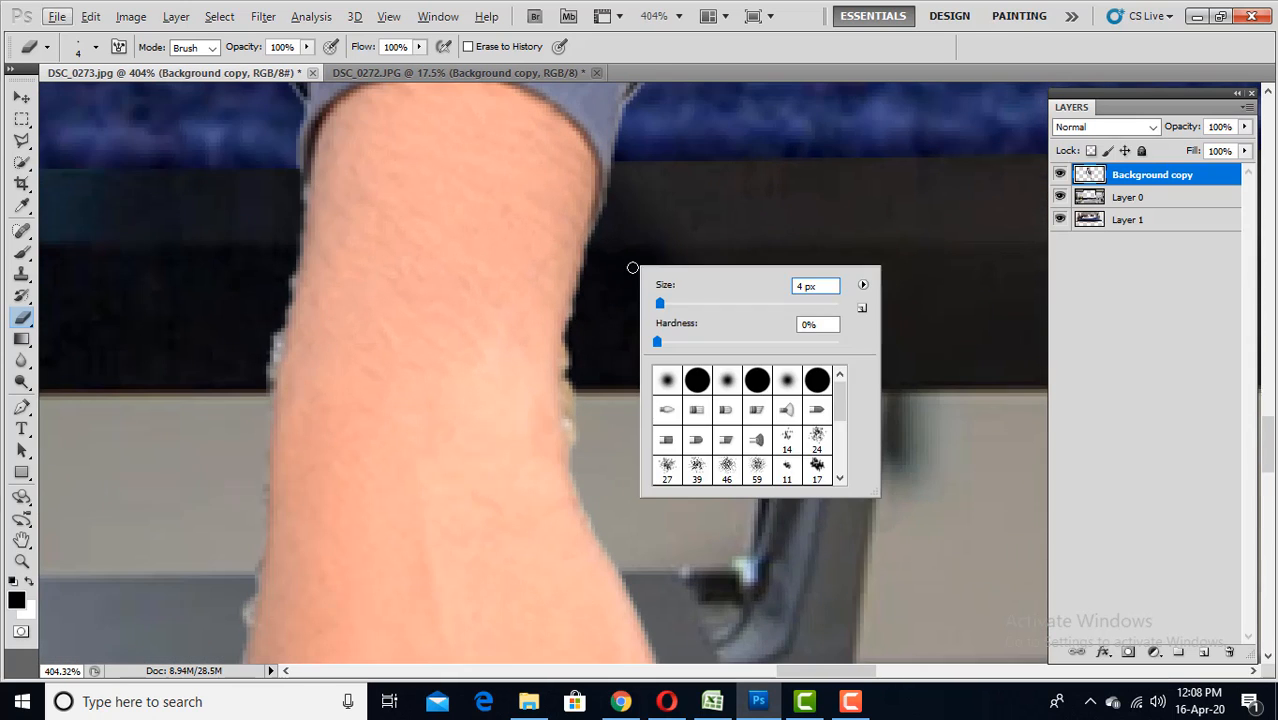
pyautogui.moveTo(658, 303); pyautogui.dragTo(664, 303)
pyautogui.moveTo(612, 248); pyautogui.dragTo(595, 310)
pyautogui.moveTo(280, 199); pyautogui.dragTo(254, 405)
pyautogui.moveTo(201, 521)
pyautogui.mouseDown()
pyautogui.moveTo(212, 297)
pyautogui.moveTo(265, 385)
pyautogui.mouseUp()
pyautogui.moveTo(187, 505); pyautogui.dragTo(267, 314)
pyautogui.scroll(-5, 361, 414)
pyautogui.scroll(-7, 361, 414)
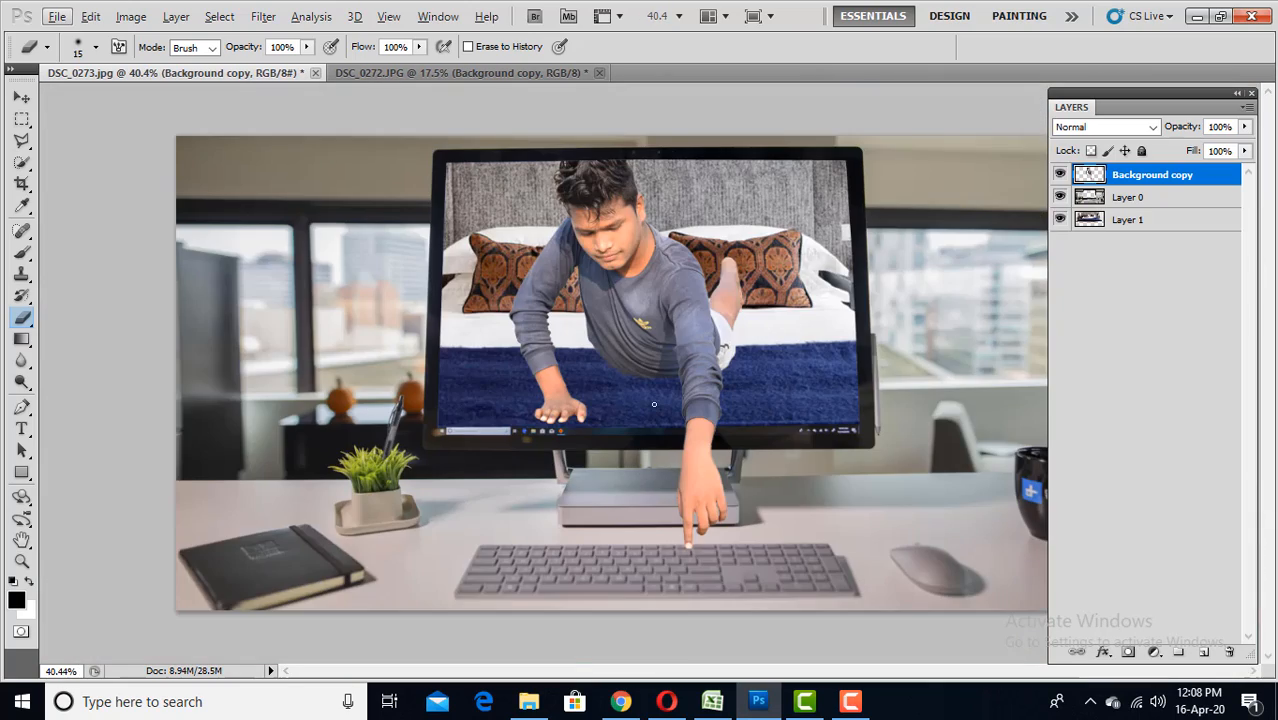
pyautogui.scroll(7, 598, 415)
pyautogui.scroll(-7, 465, 305)
pyautogui.scroll(5, 641, 398)
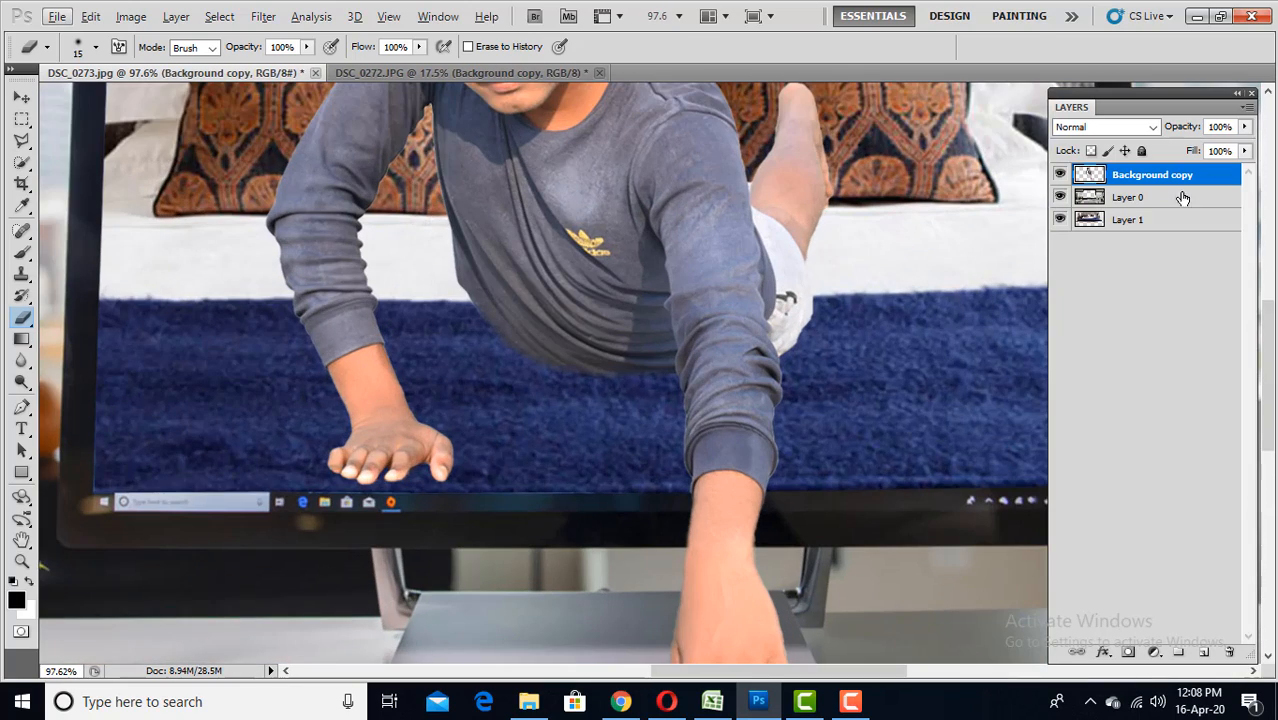
# - Paint a soft black shadow beneath the man's body on a new layer above Layer 1, using a 149 px brush and 28% layer opacity
pyautogui.click(1177, 220)
pyautogui.click(27, 256)
pyautogui.rightClick(716, 432)
pyautogui.click(853, 470)
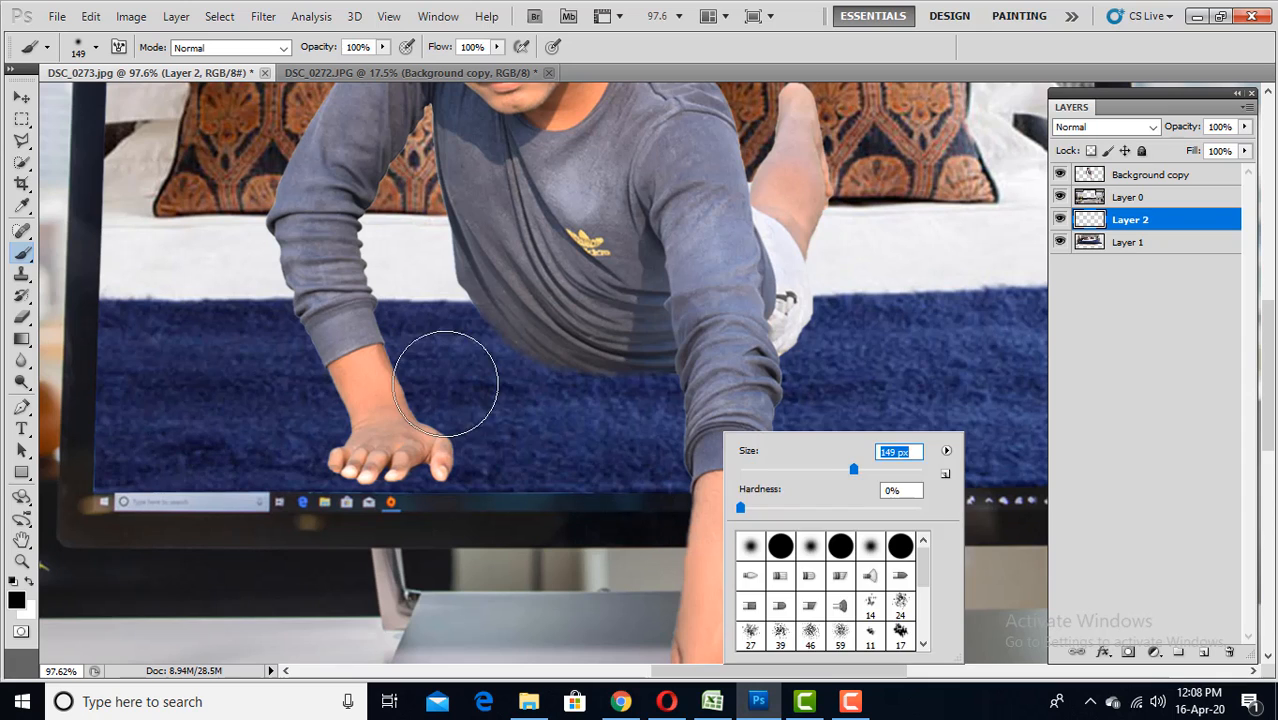
pyautogui.moveTo(643, 412)
pyautogui.mouseDown()
pyautogui.moveTo(445, 366)
pyautogui.moveTo(785, 362)
pyautogui.moveTo(609, 418)
pyautogui.mouseUp()
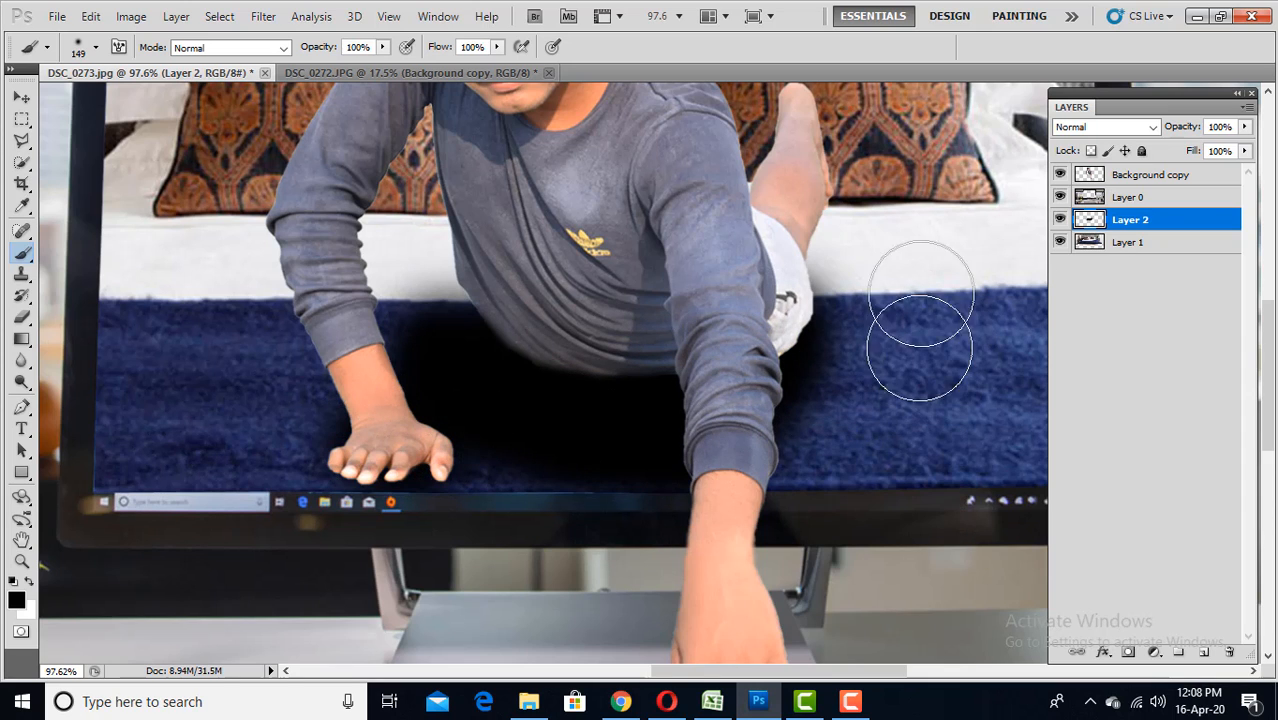
pyautogui.moveTo(1244, 127)
pyautogui.mouseDown()
pyautogui.moveTo(1215, 150)
pyautogui.moveTo(1180, 147)
pyautogui.mouseUp()
# - Shade the underside of the man's torso in black on a new layer above Background copy, and set the layer's opacity to 30%
pyautogui.click(1157, 175)
pyautogui.click(1204, 653)
pyautogui.scroll(2, 610, 302)
pyautogui.moveTo(607, 308)
pyautogui.mouseDown()
pyautogui.moveTo(628, 408)
pyautogui.moveTo(648, 392)
pyautogui.mouseUp()
pyautogui.moveTo(1244, 127); pyautogui.dragTo(1210, 148)
pyautogui.moveTo(1183, 150); pyautogui.dragTo(1180, 148)
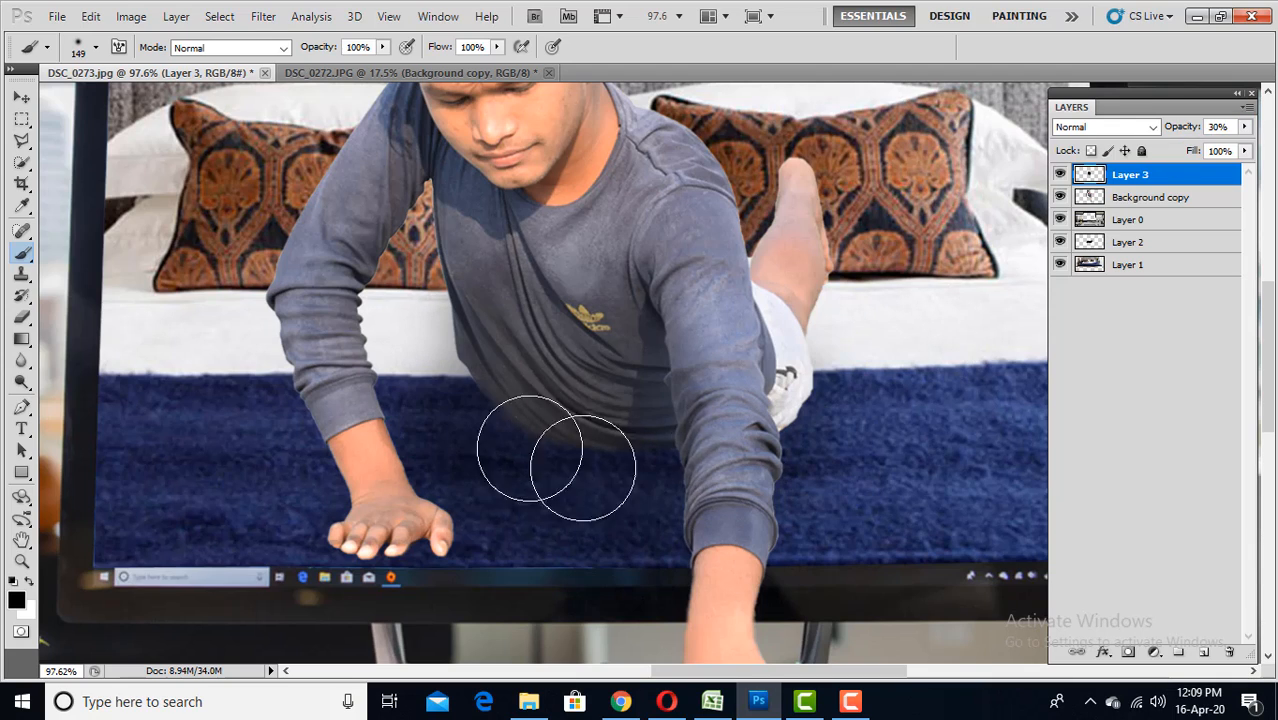
pyautogui.scroll(-5, 640, 467)
pyautogui.scroll(6, 760, 372)
pyautogui.rightClick(764, 390)
pyautogui.moveTo(863, 433); pyautogui.dragTo(847, 433)
pyautogui.moveTo(708, 354); pyautogui.dragTo(700, 299)
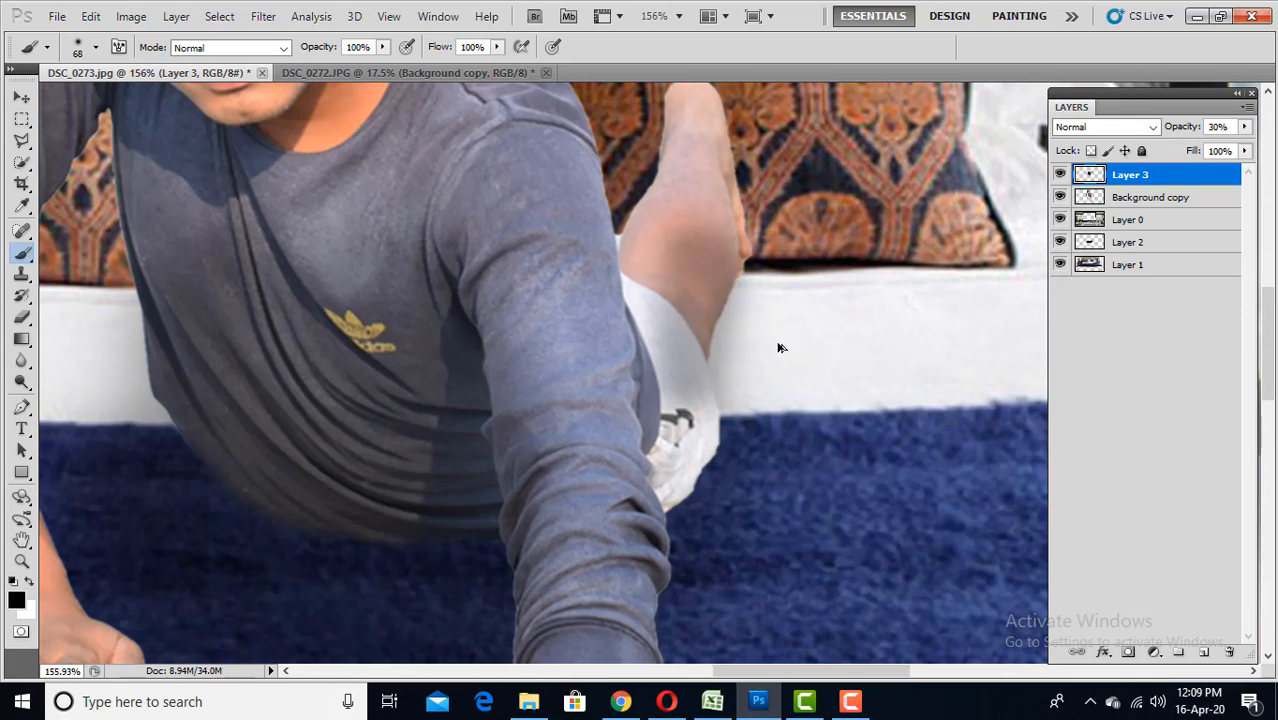
pyautogui.hotkey('ctrl', 'z')
# - Paint a shadow along the man's lower leg and shorts on Layer 2 with a 47 px brush
pyautogui.click(1111, 243)
pyautogui.rightClick(733, 327)
pyautogui.moveTo(816, 370); pyautogui.dragTo(811, 370)
pyautogui.moveTo(724, 298)
pyautogui.mouseDown()
pyautogui.moveTo(698, 339)
pyautogui.moveTo(666, 500)
pyautogui.mouseUp()
# - Soften the shadow beside the lower leg on Layer 2 with a 63 px eraser, and check the composite
pyautogui.rightClick(803, 386)
pyautogui.press('e')
pyautogui.rightClick(792, 347)
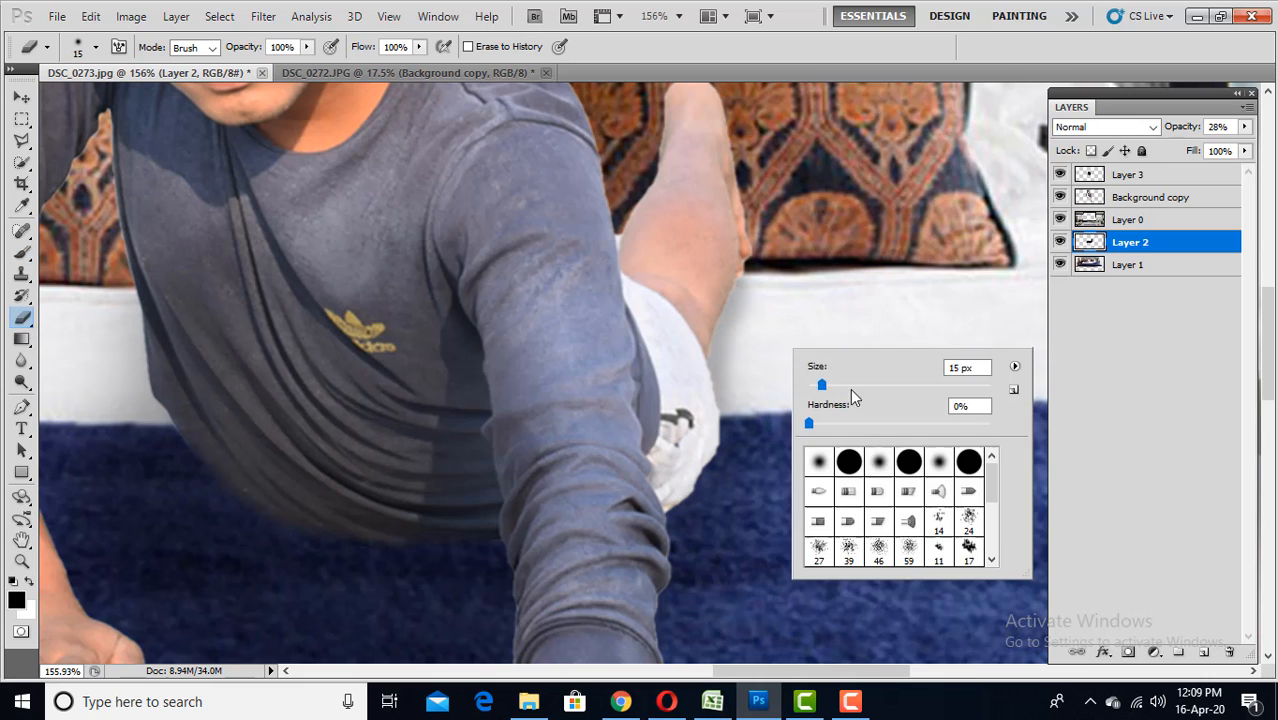
pyautogui.moveTo(826, 386); pyautogui.dragTo(822, 386)
pyautogui.moveTo(750, 348)
pyautogui.mouseDown()
pyautogui.moveTo(763, 366)
pyautogui.moveTo(748, 314)
pyautogui.mouseUp()
pyautogui.scroll(-6, 798, 368)
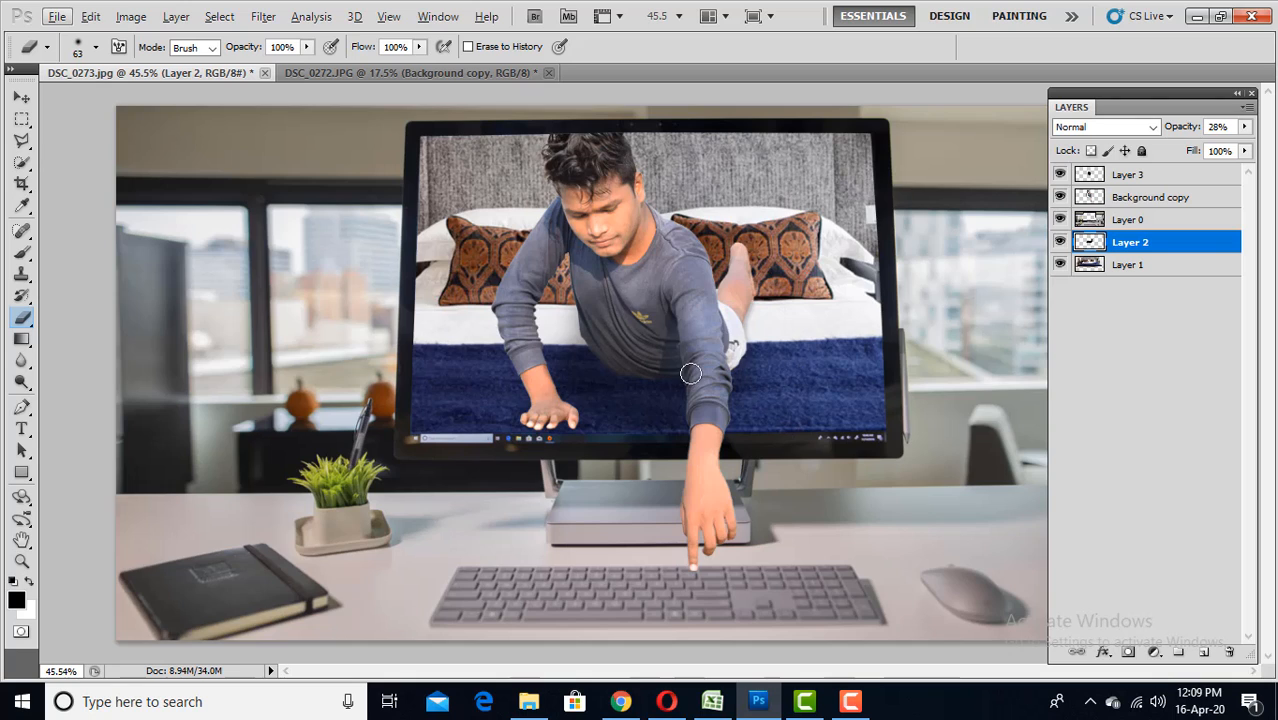
pyautogui.scroll(5, 690, 373)
pyautogui.scroll(-4, 709, 296)
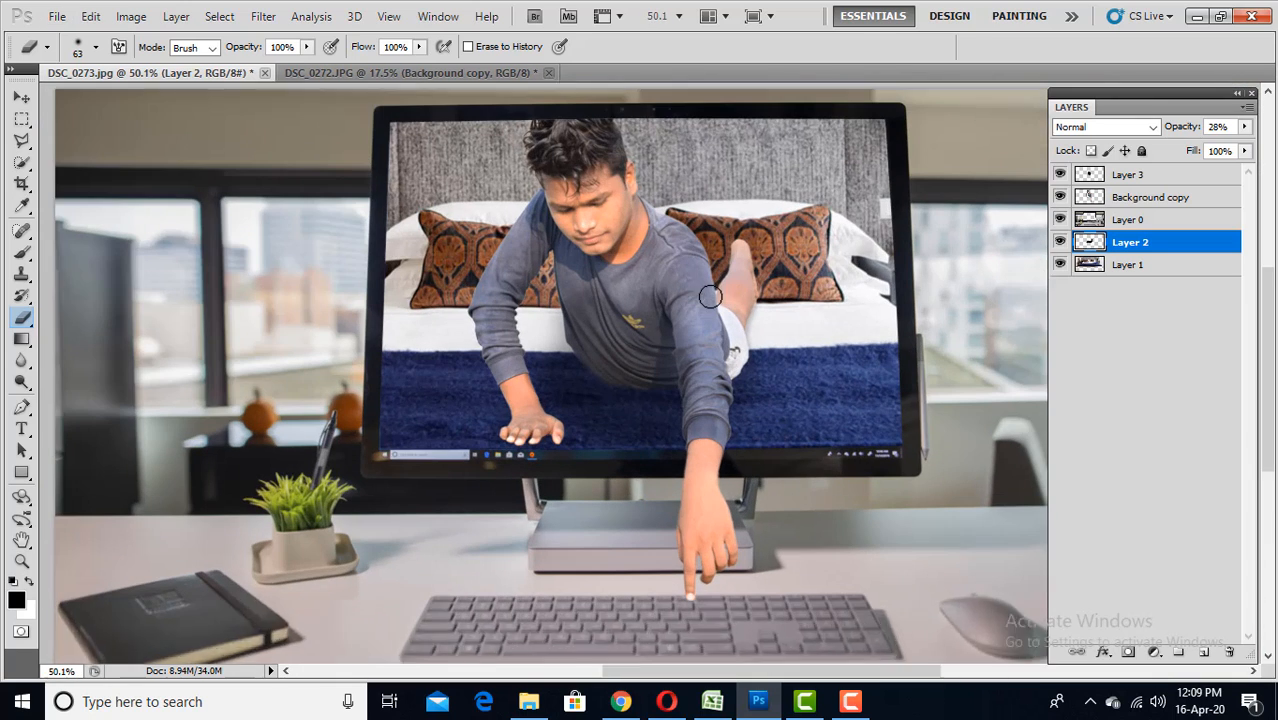
# - Switch to the Move tool and make the man's Background copy layer active from the canvas
pyautogui.scroll(3, 710, 296)
pyautogui.click(23, 98)
pyautogui.scroll(-3, 793, 246)
pyautogui.rightClick(793, 246)
pyautogui.rightClick(572, 258)
pyautogui.click(612, 272)
pyautogui.scroll(2, 650, 426)
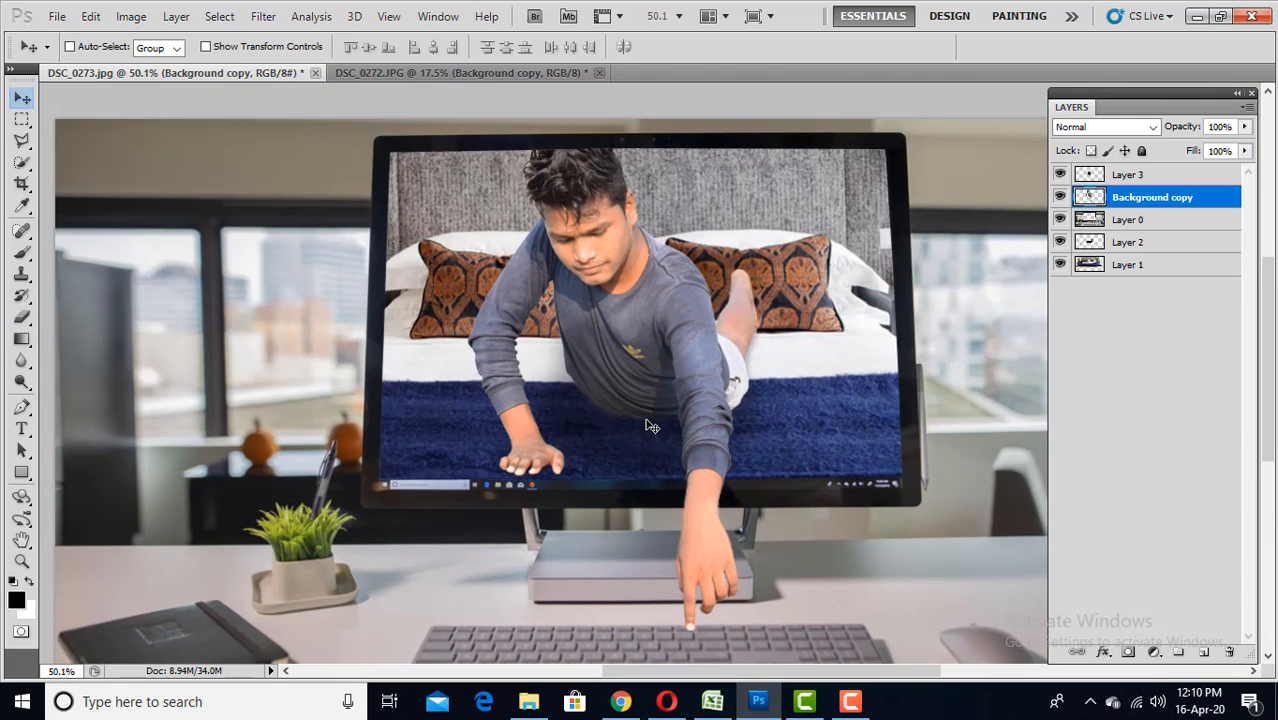
pyautogui.click(131, 17)
pyautogui.moveTo(170, 56)
pyautogui.click(380, 436)
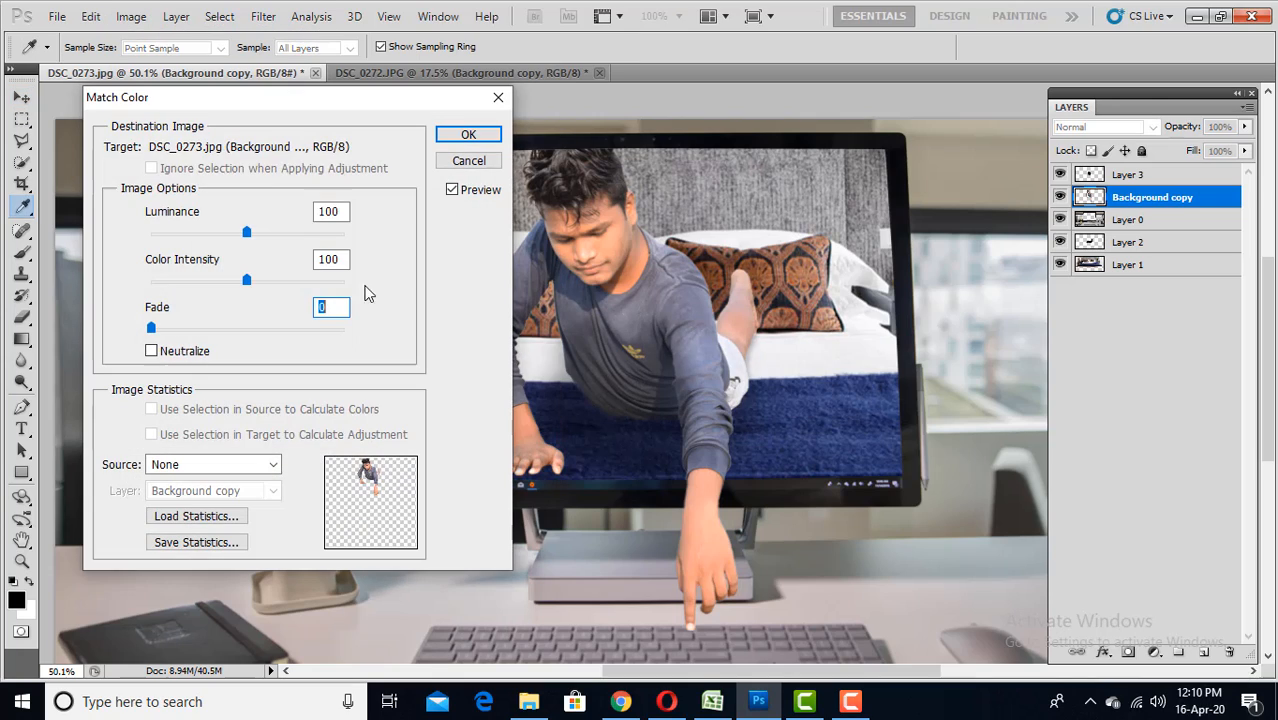
pyautogui.click(466, 163)
# - Adjust the Levels of the man's cut-out layer and check the whole composite
pyautogui.scroll(3, 618, 322)
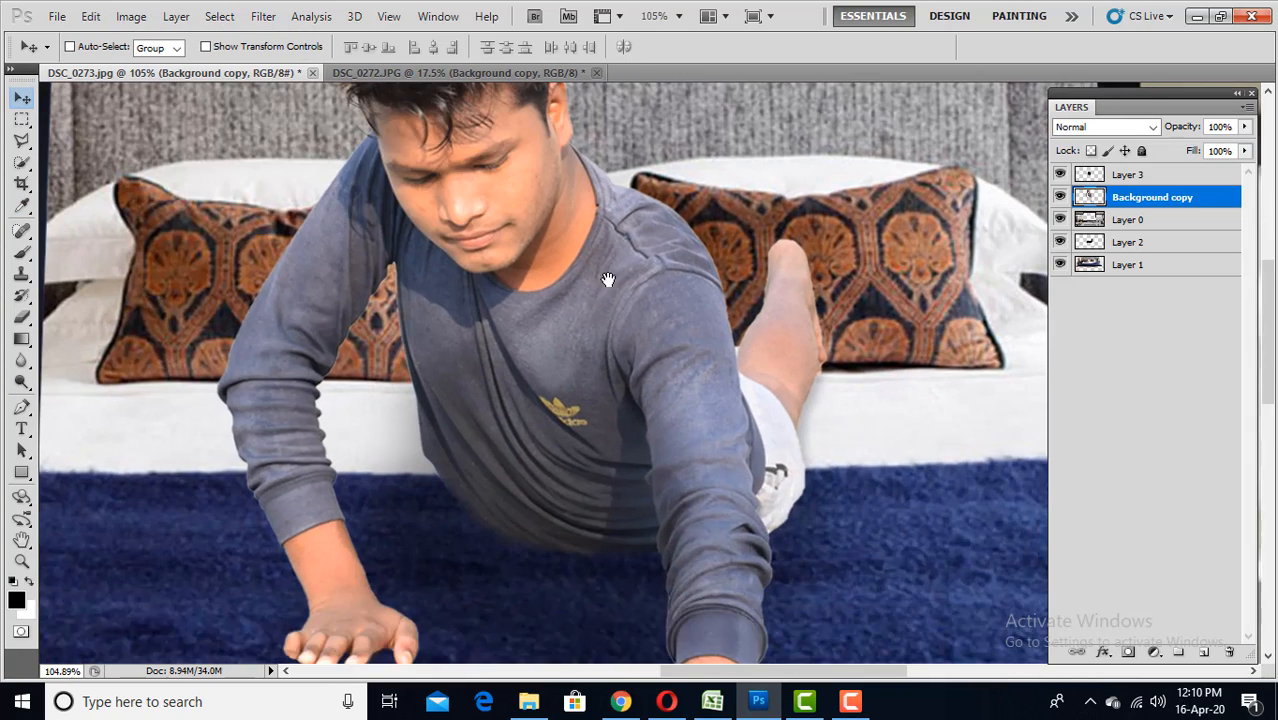
pyautogui.scroll(-1, 618, 322)
pyautogui.hotkey('ctrl', 'l')
pyautogui.moveTo(435, 178); pyautogui.dragTo(247, 260)
pyautogui.click(284, 313)
pyautogui.scroll(-10, 602, 378)
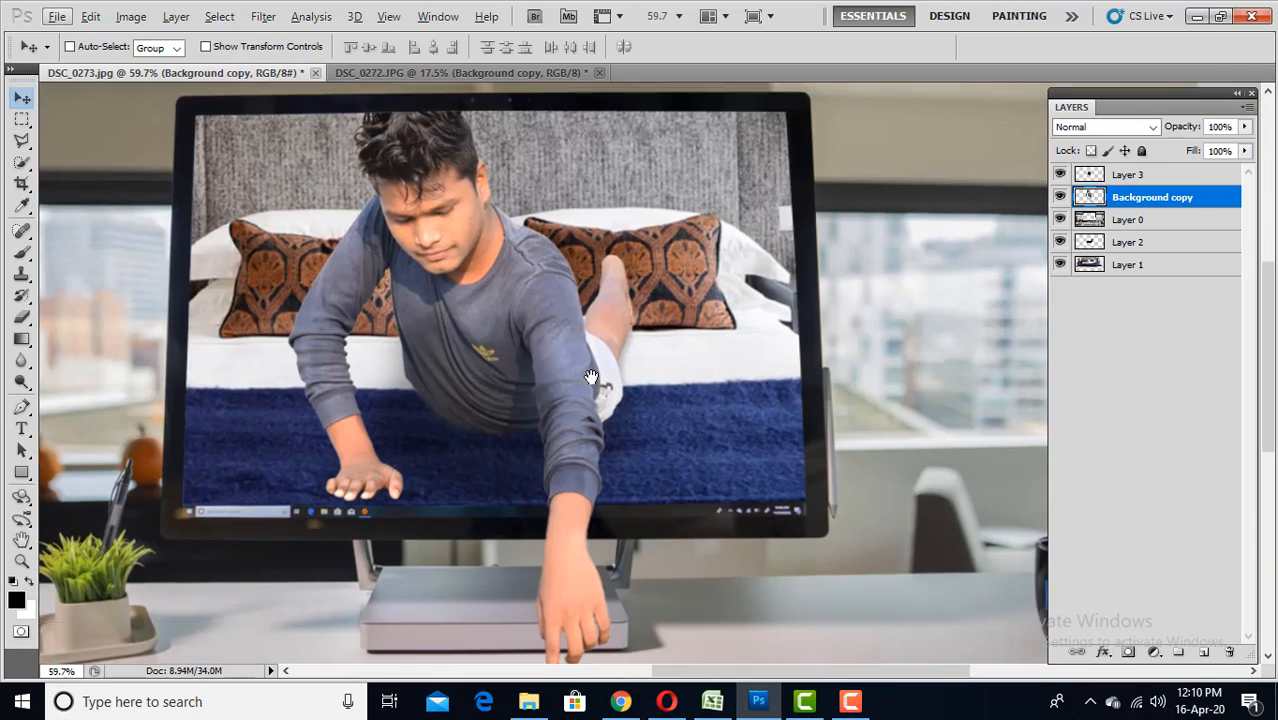
pyautogui.scroll(1, 726, 372)
pyautogui.scroll(-1, 728, 377)
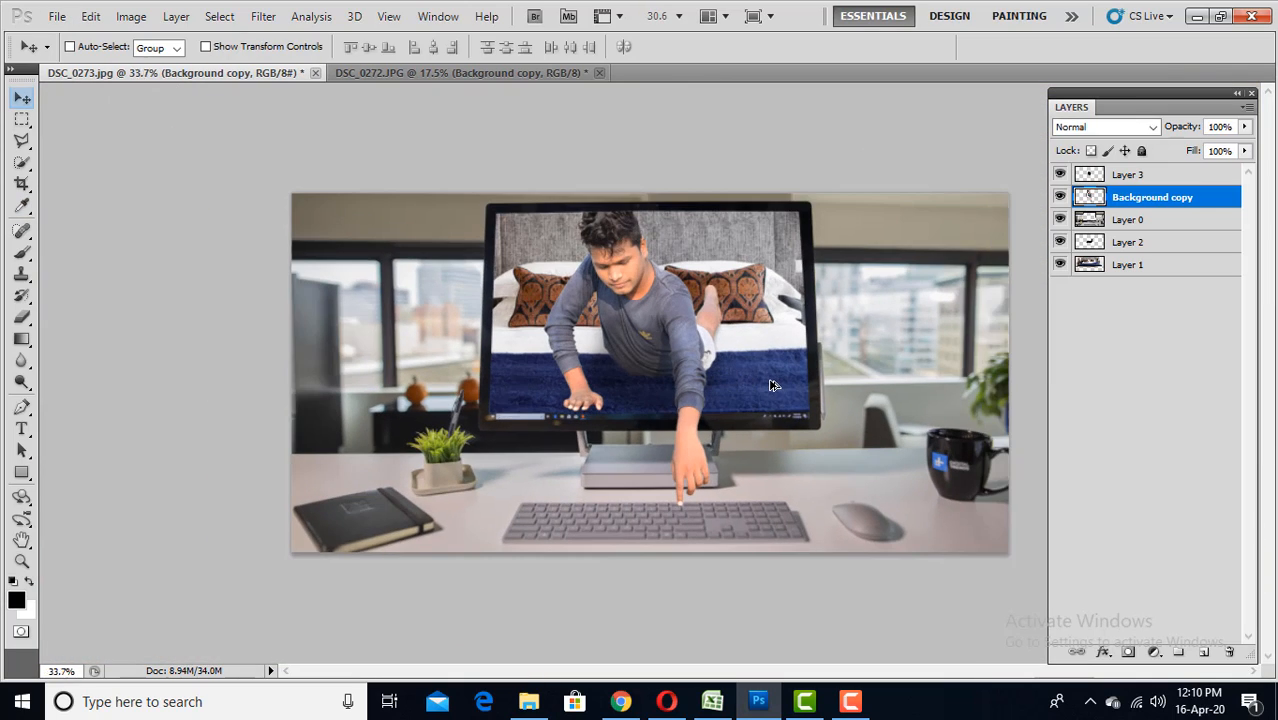
pyautogui.scroll(1, 772, 386)
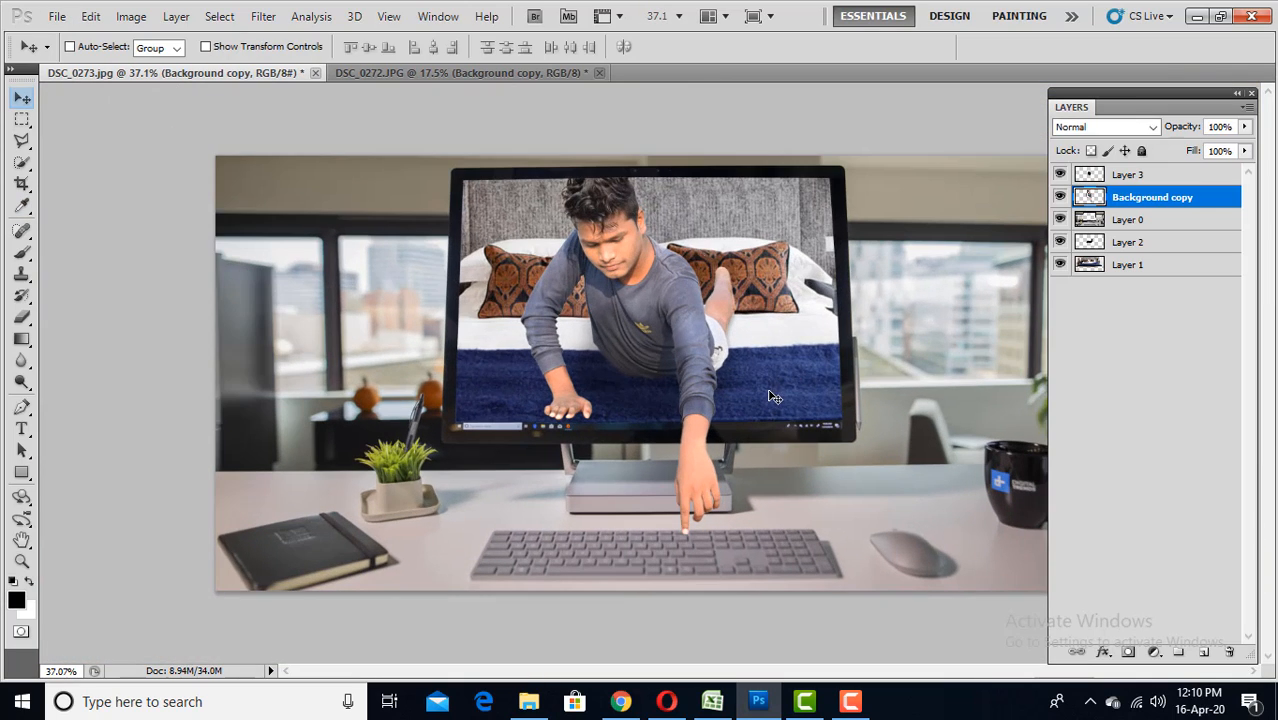
# - Apply a Color Balance adjustment to the man's cut-out layer, and inspect the face and hands
pyautogui.scroll(6, 529, 246)
pyautogui.hotkey('ctrl', 'b')
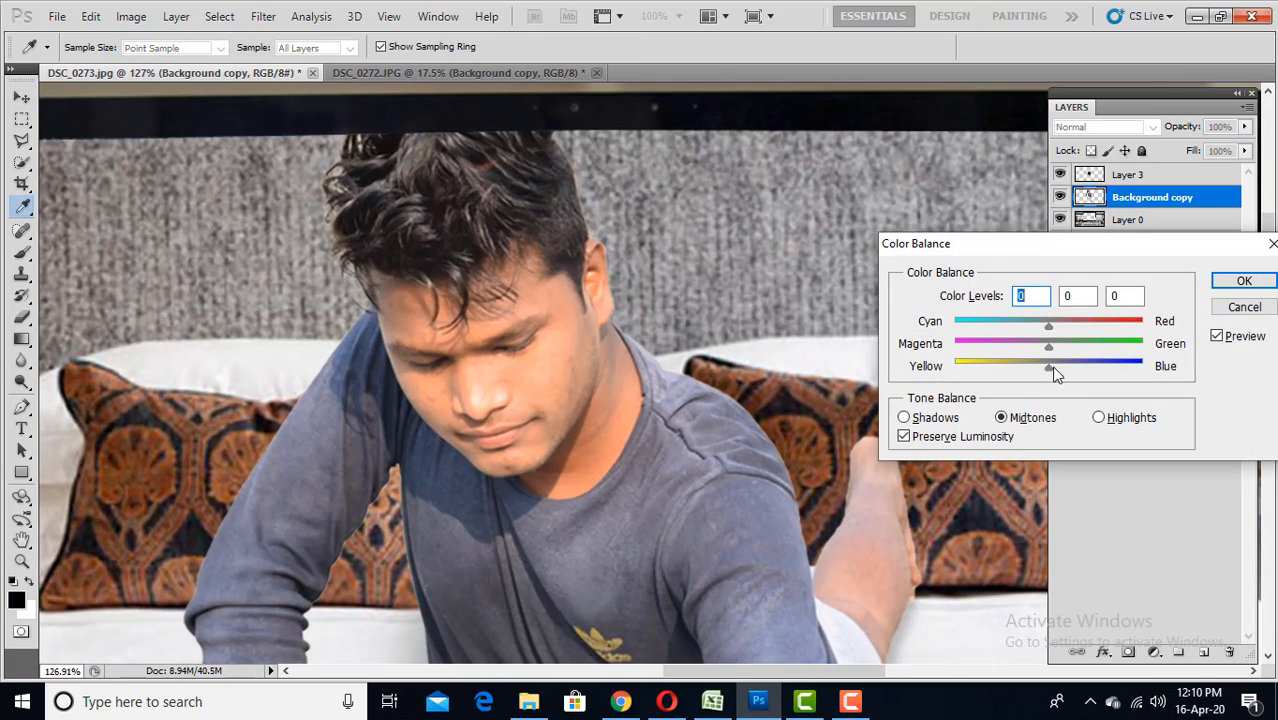
pyautogui.click(1246, 280)
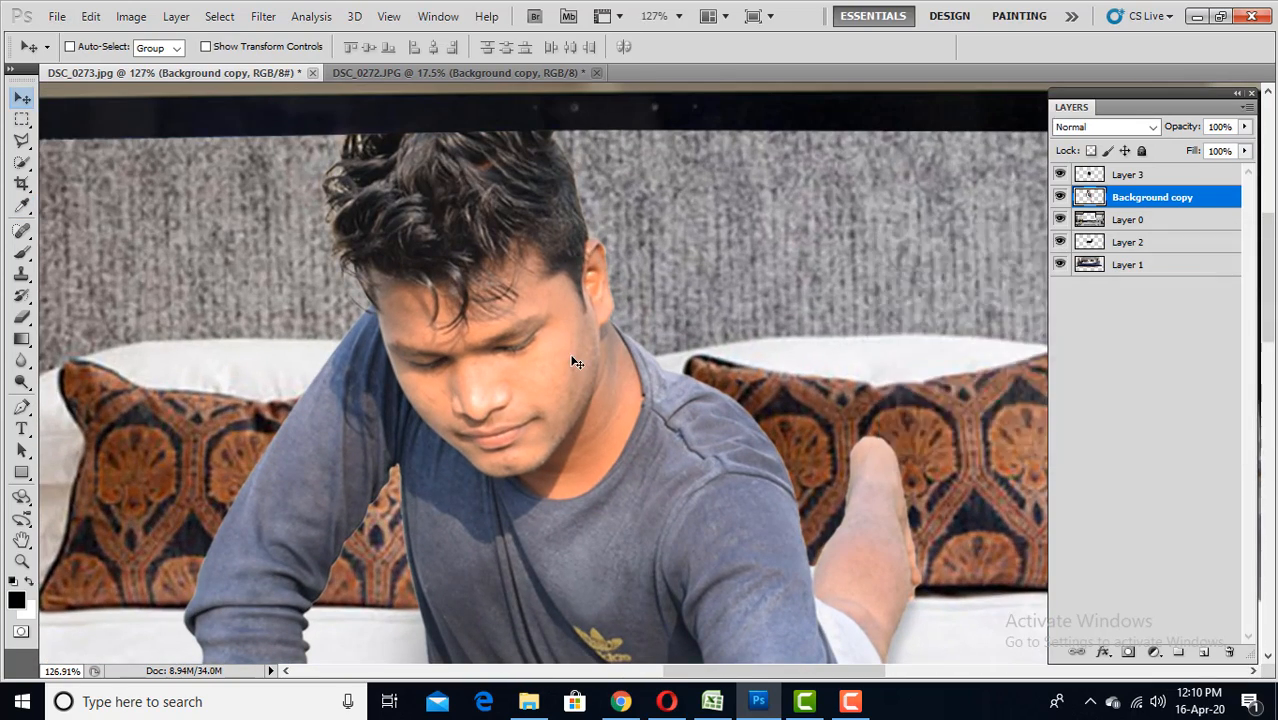
pyautogui.scroll(-5, 583, 363)
pyautogui.scroll(-1, 588, 363)
pyautogui.scroll(10, 540, 396)
pyautogui.scroll(-8, 600, 408)
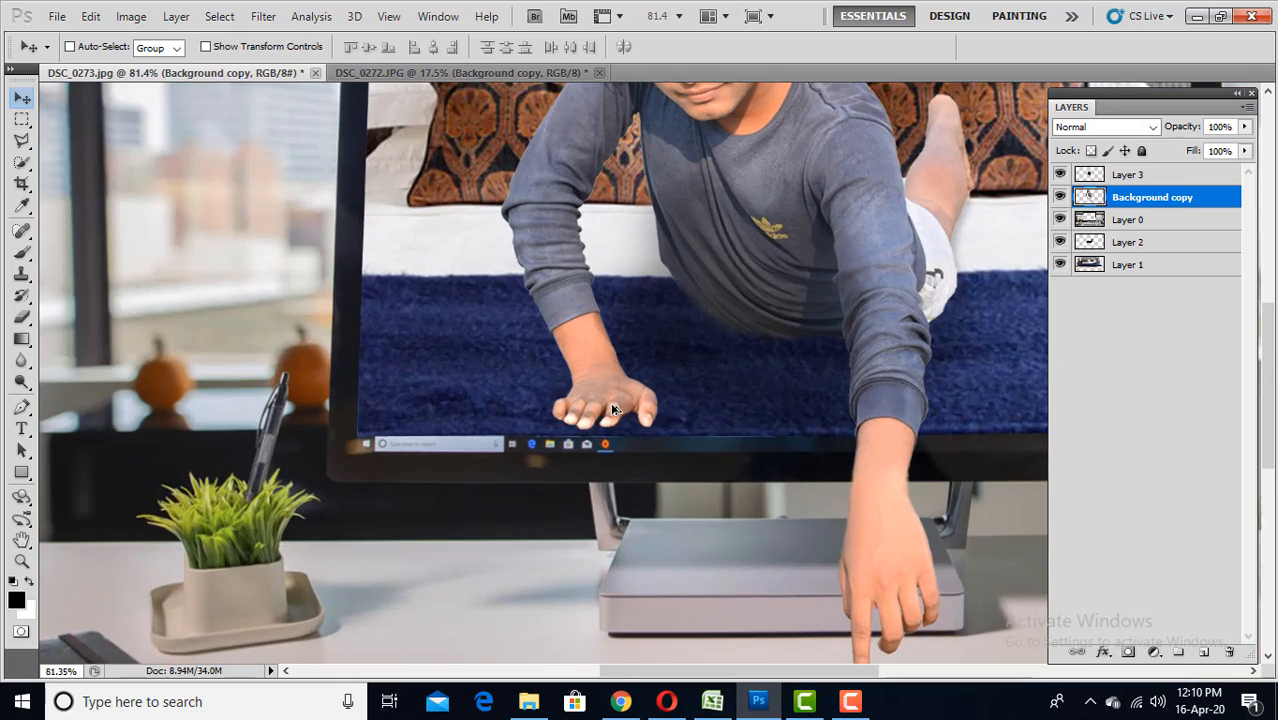
# - Shade the resting hand in black with a 47 px brush on a new layer above Layer 3, and lower its opacity to about 19%
pyautogui.scroll(6, 610, 402)
pyautogui.click(1130, 174)
pyautogui.press('b')
pyautogui.click(1204, 652)
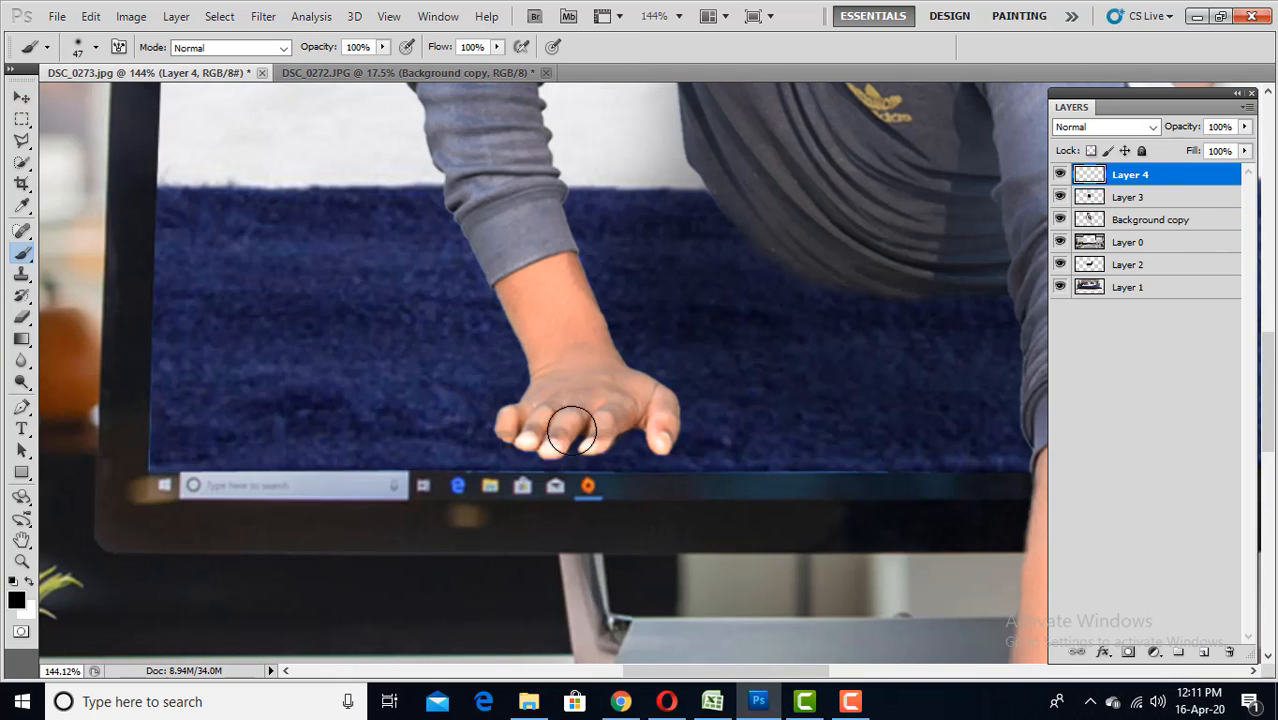
pyautogui.moveTo(620, 420)
pyautogui.mouseDown()
pyautogui.moveTo(542, 379)
pyautogui.moveTo(580, 380)
pyautogui.mouseUp()
pyautogui.moveTo(1213, 143); pyautogui.dragTo(1173, 147)
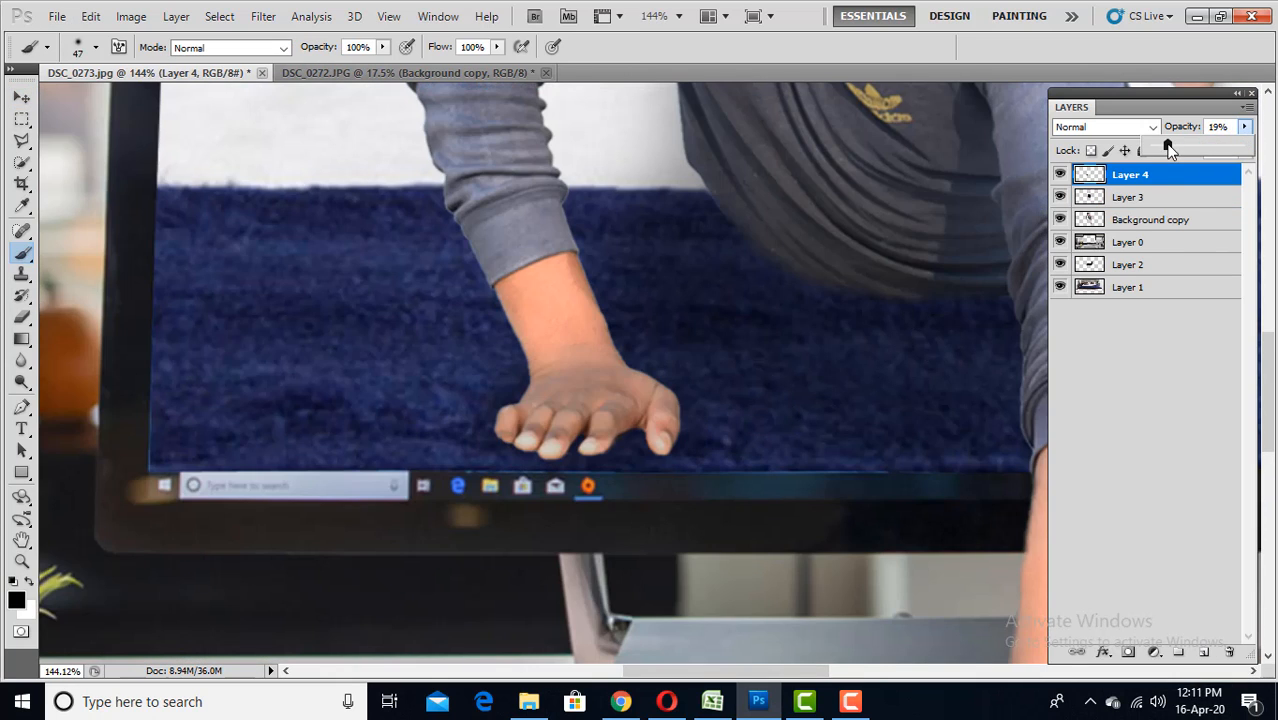
pyautogui.scroll(-4, 916, 337)
# - Add a new top layer, set the brush to 35% opacity and 32% flow, and sample the skin colour beside the jaw
pyautogui.click(1204, 652)
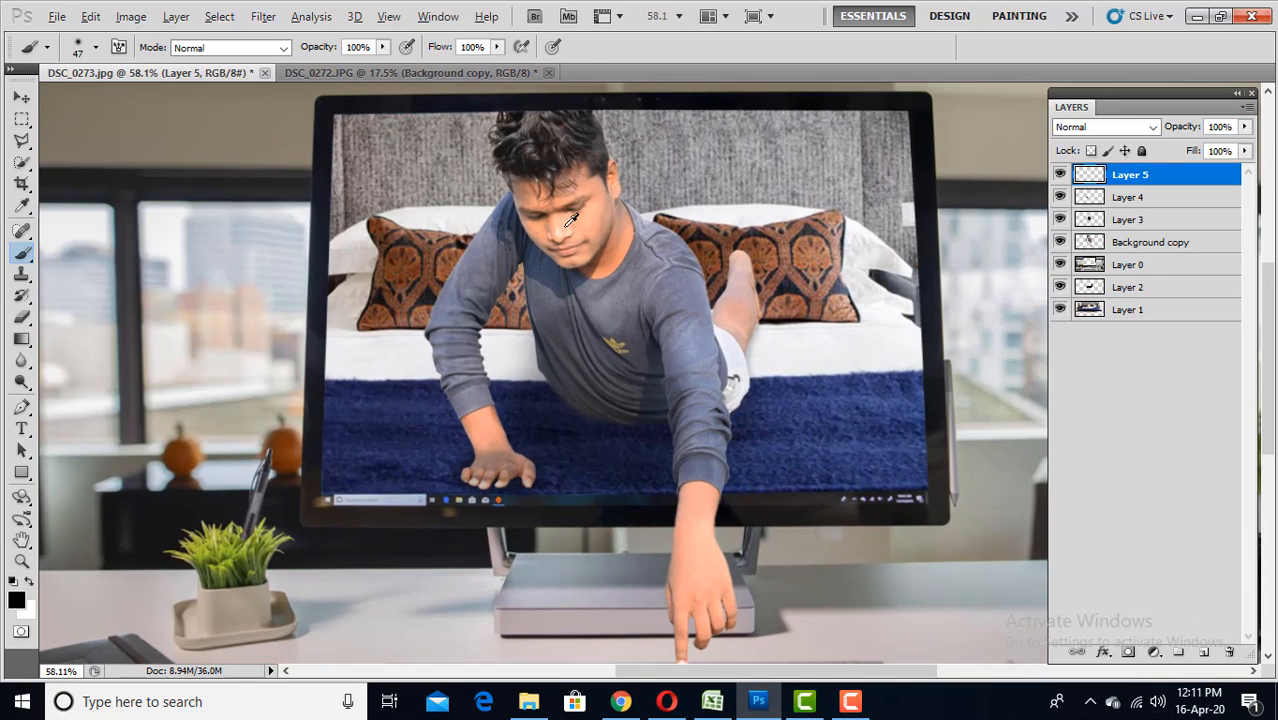
pyautogui.scroll(3, 588, 140)
pyautogui.moveTo(382, 47); pyautogui.dragTo(313, 66)
pyautogui.moveTo(497, 47); pyautogui.dragTo(401, 64)
pyautogui.click(616, 320)
pyautogui.scroll(5, 614, 316)
pyautogui.keyDown('alt'); pyautogui.click(665, 356); pyautogui.keyUp('alt')
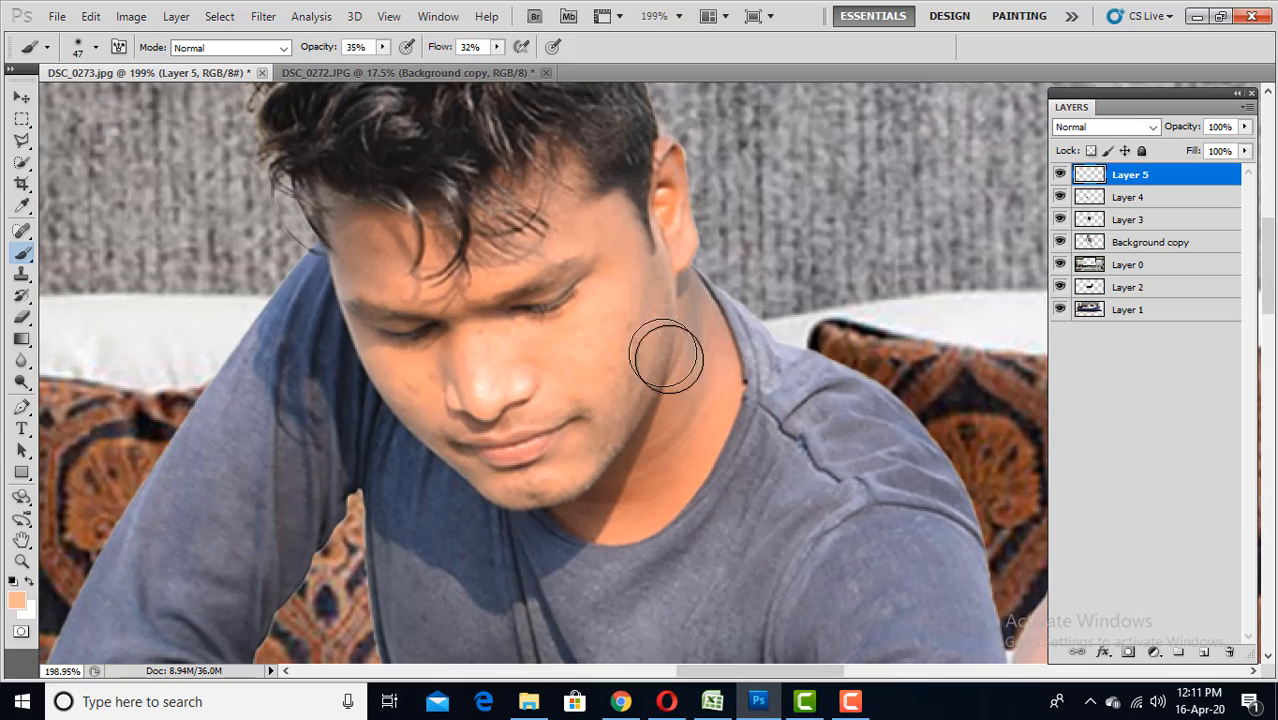
# - Smooth the skin on the man's face with sampled skin tones and a 32 px brush, and check the composite
pyautogui.rightClick(666, 355)
pyautogui.moveTo(731, 395); pyautogui.dragTo(719, 395)
pyautogui.keyDown('alt'); pyautogui.click(621, 394); pyautogui.keyUp('alt')
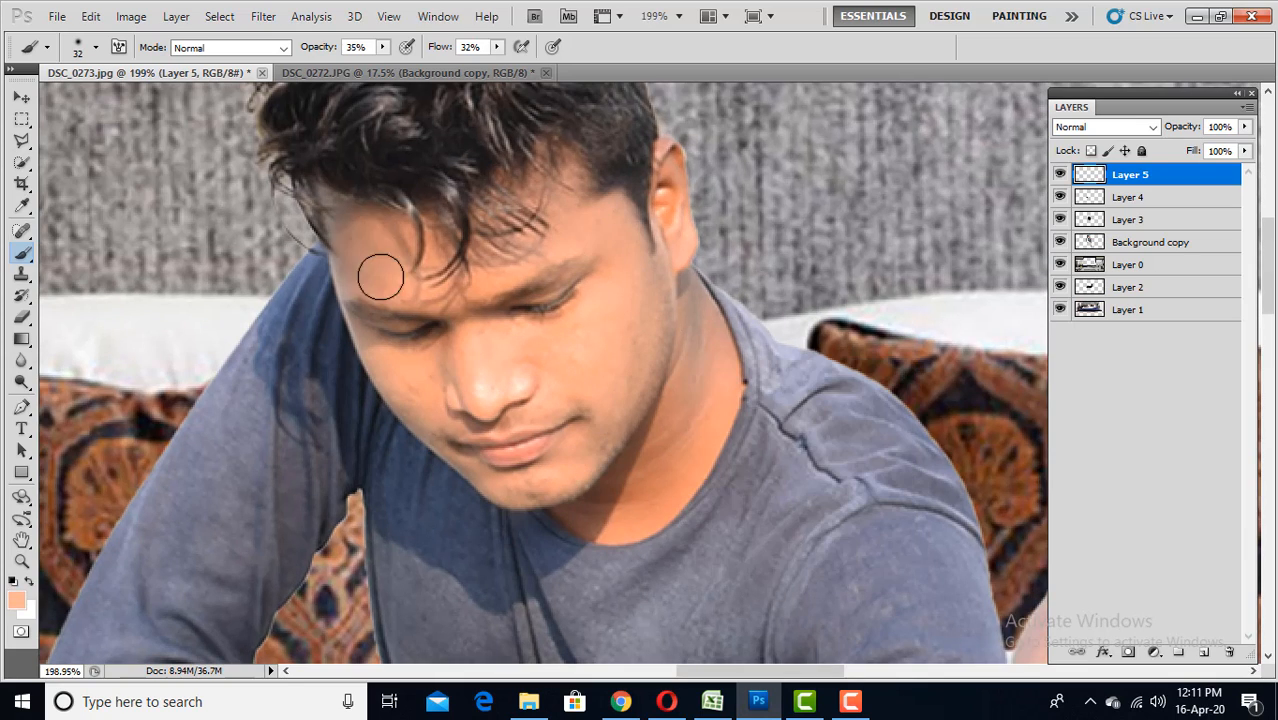
pyautogui.scroll(-15, 535, 396)
pyautogui.scroll(5, 560, 390)
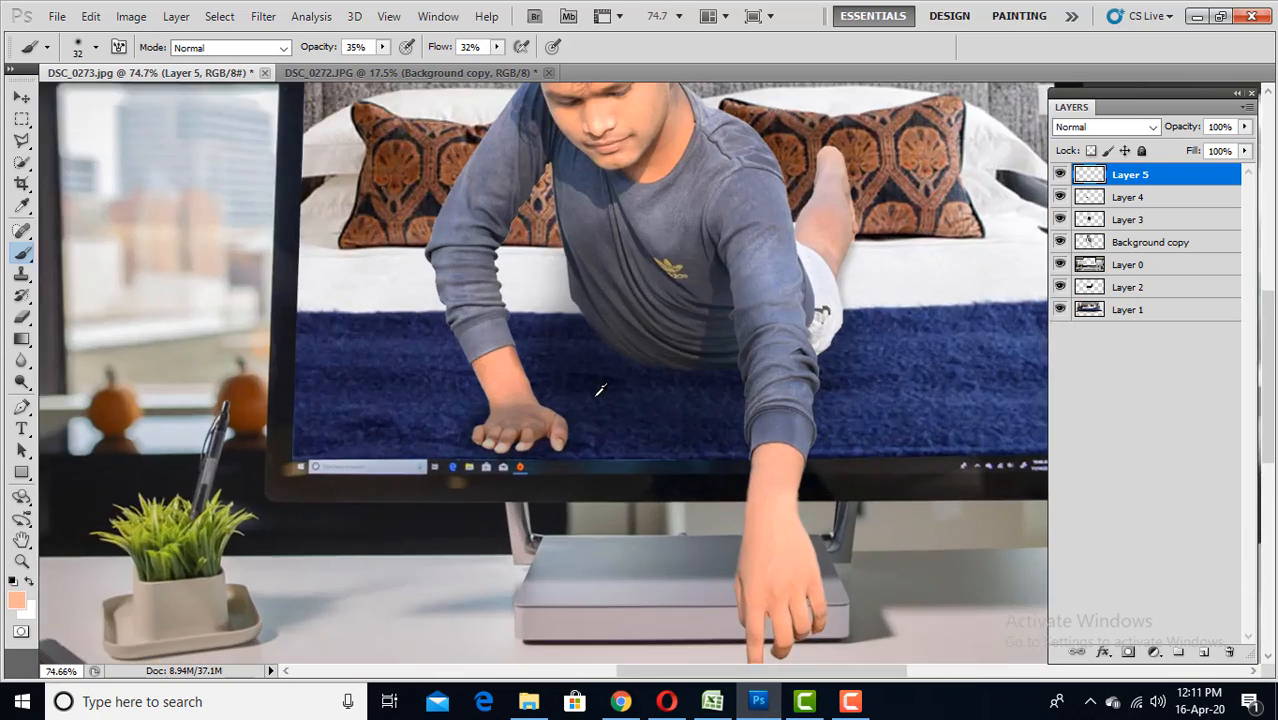
pyautogui.scroll(-4, 650, 365)
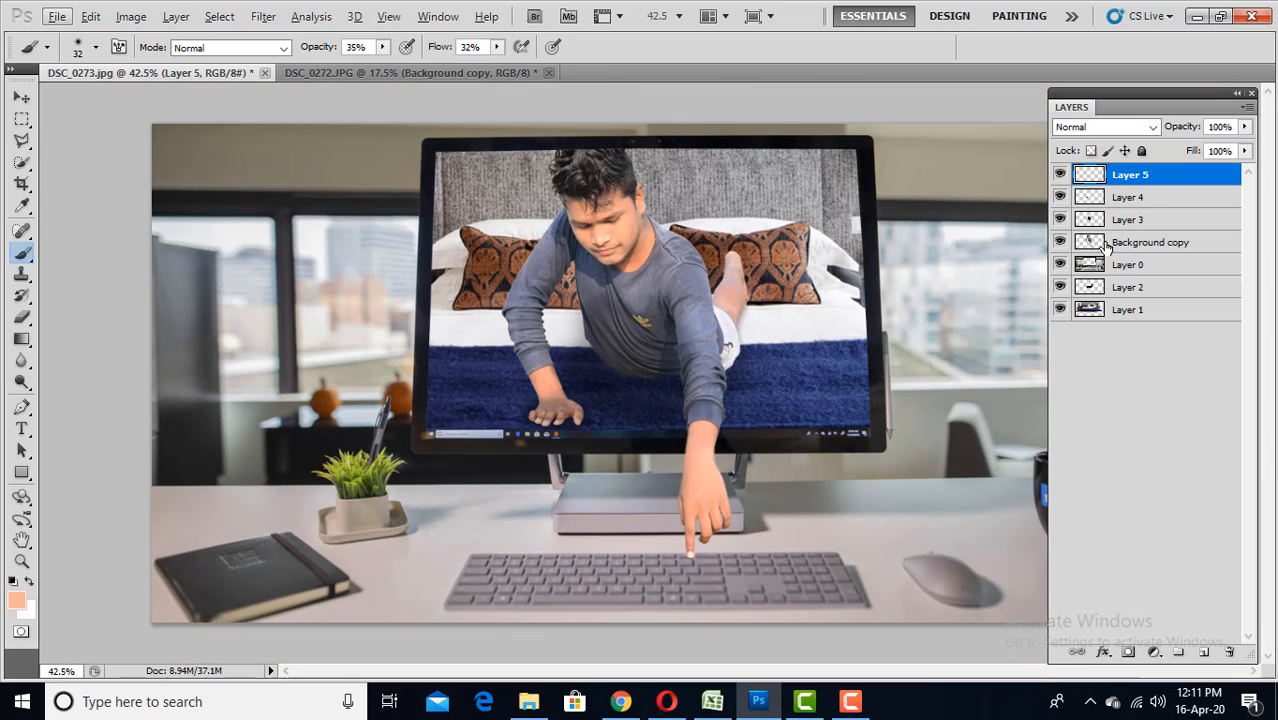
# - Apply Color Balance to the shadows of the Background copy layer with colour levels 0, -5 and -10
pyautogui.click(1106, 248)
pyautogui.hotkey('ctrl', 'b')
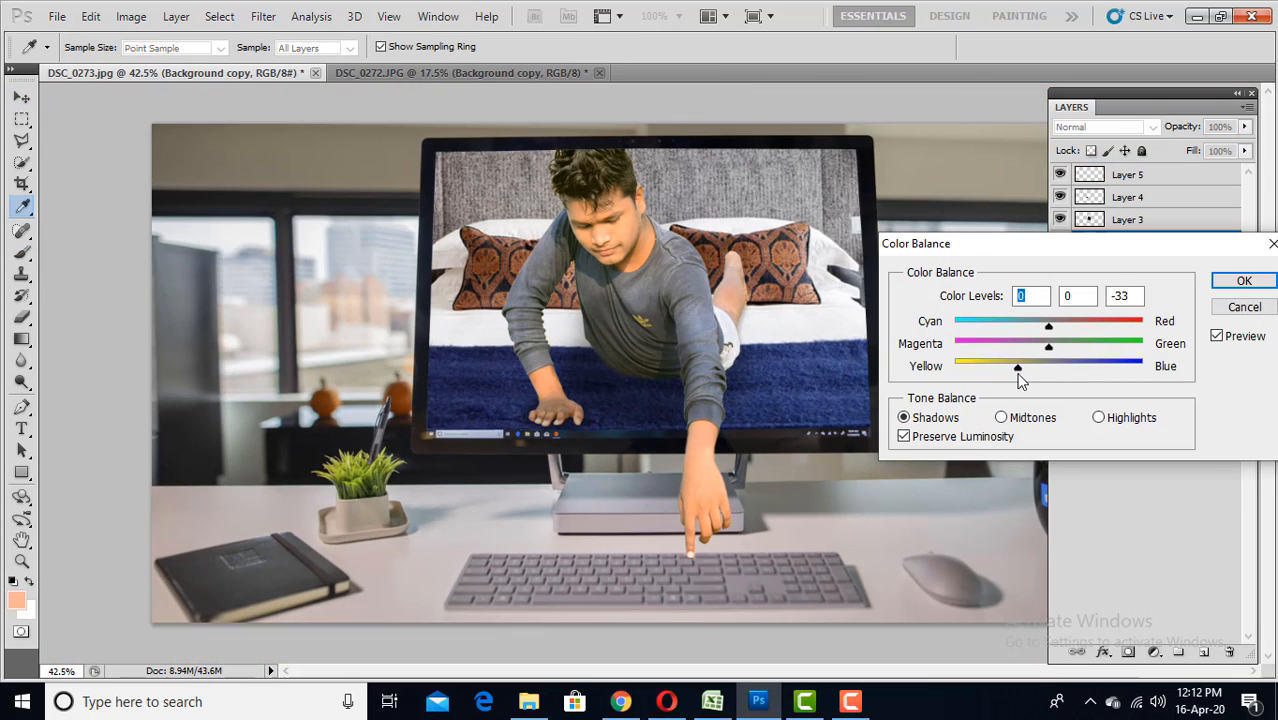
pyautogui.moveTo(1040, 392); pyautogui.dragTo(1037, 410)
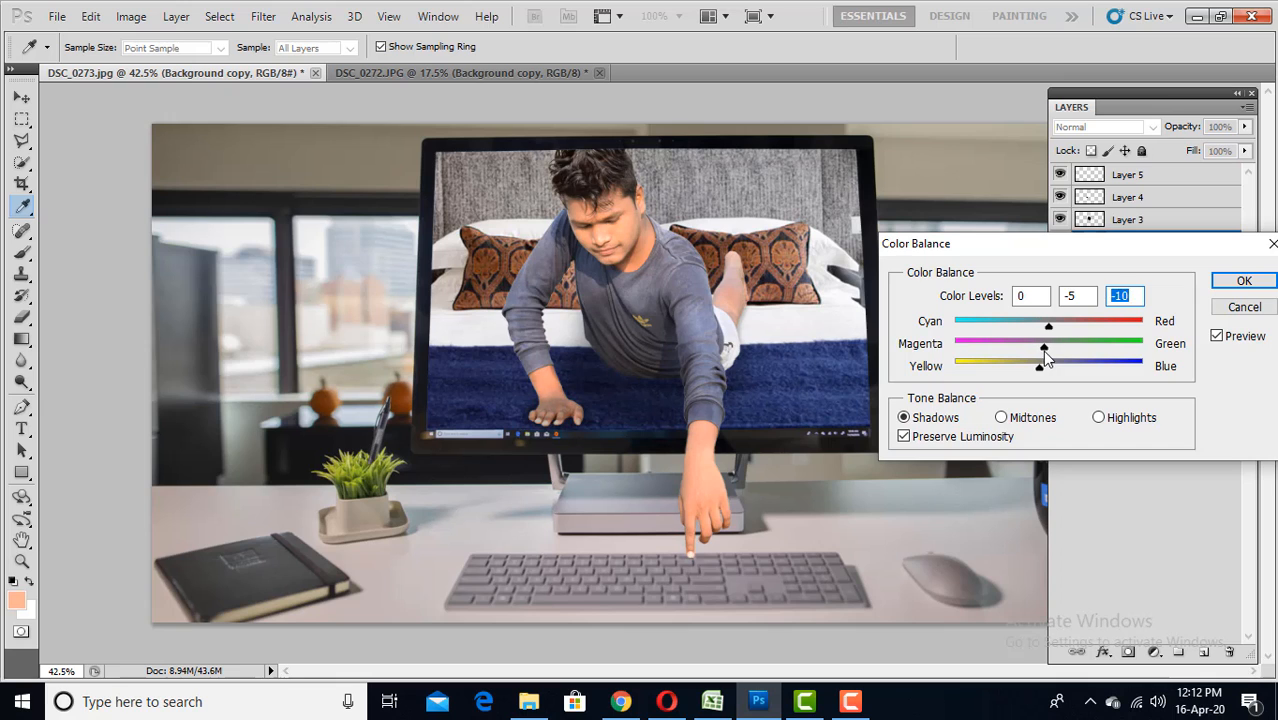
pyautogui.moveTo(1045, 351); pyautogui.dragTo(1044, 351)
pyautogui.press('Return')
# - Paint a black shadow around the pointing finger on a new layer above Layer 0 with the 32 px brush
pyautogui.scroll(10, 731, 568)
pyautogui.rightClick(654, 533)
pyautogui.click(685, 545)
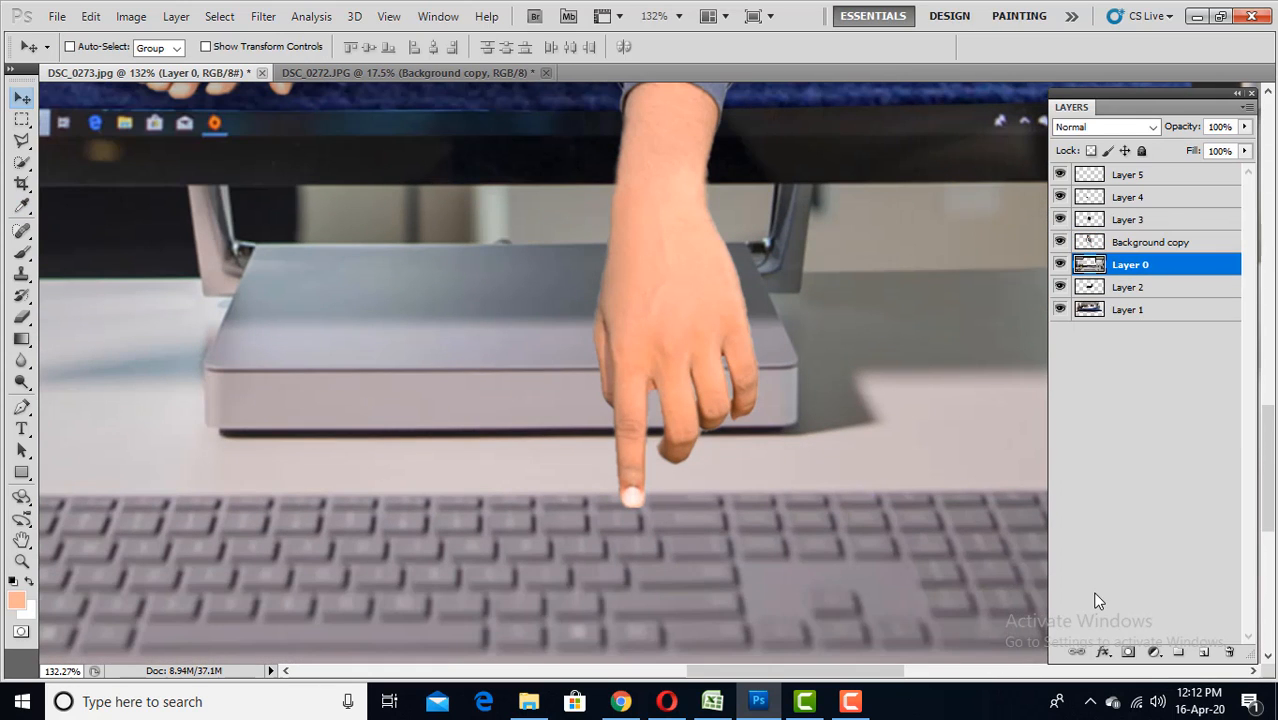
pyautogui.hotkey('ctrl', 'shift', 'alt', 'n')
pyautogui.click(21, 251)
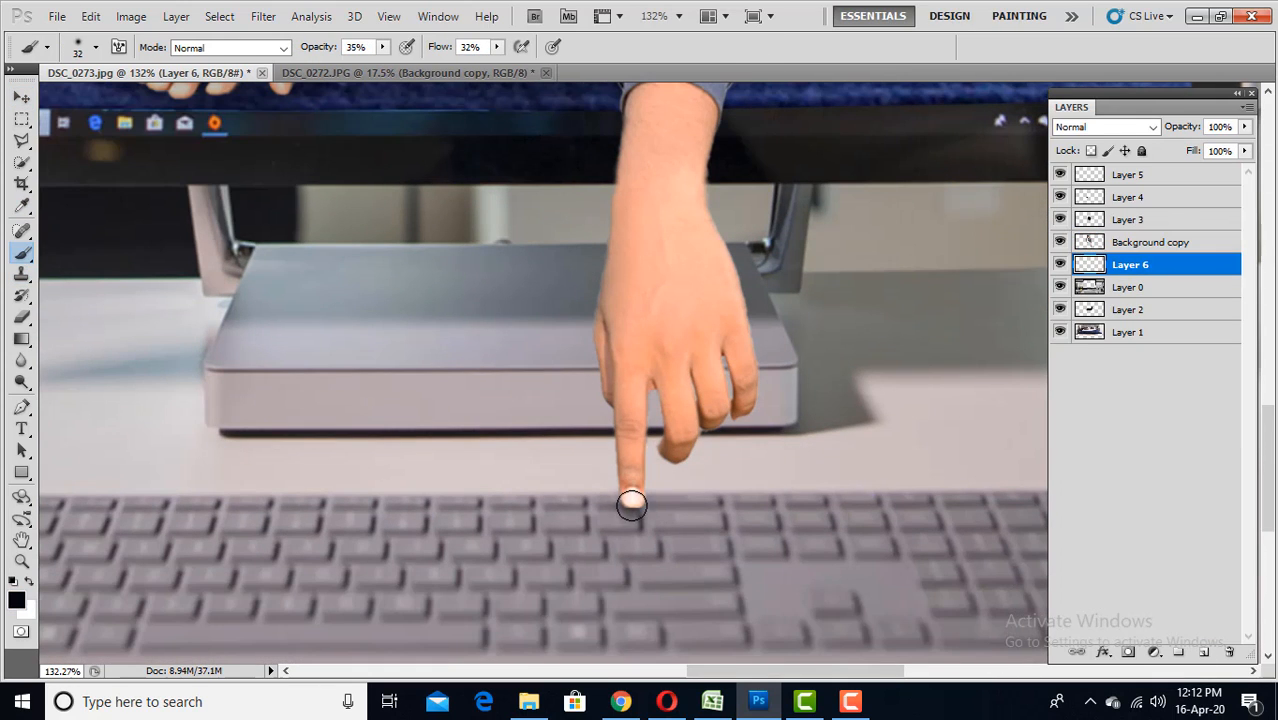
pyautogui.moveTo(631, 443); pyautogui.dragTo(599, 370)
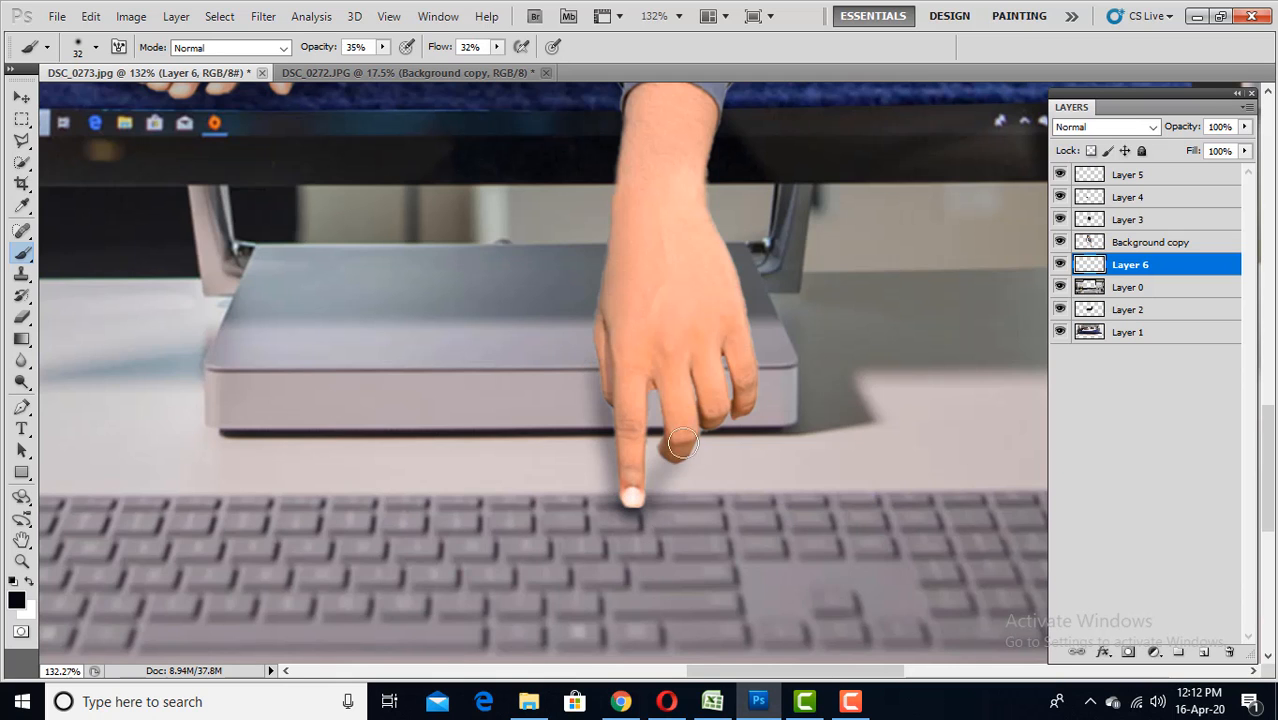
# - Extend the painted shadow along the little-finger side of the pointing hand and beneath its curled fingers, and check the composite
pyautogui.scroll(-6, 668, 334)
pyautogui.scroll(6, 712, 583)
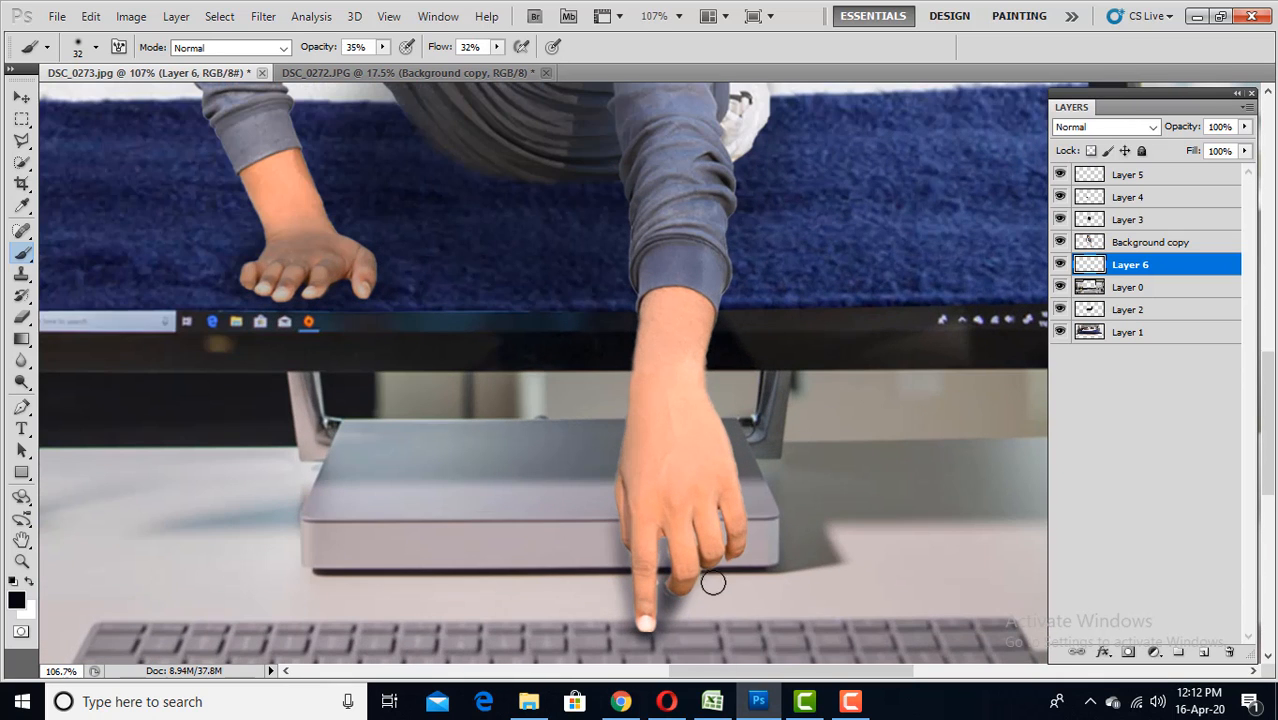
pyautogui.moveTo(747, 438); pyautogui.dragTo(708, 591)
pyautogui.scroll(-6, 708, 591)
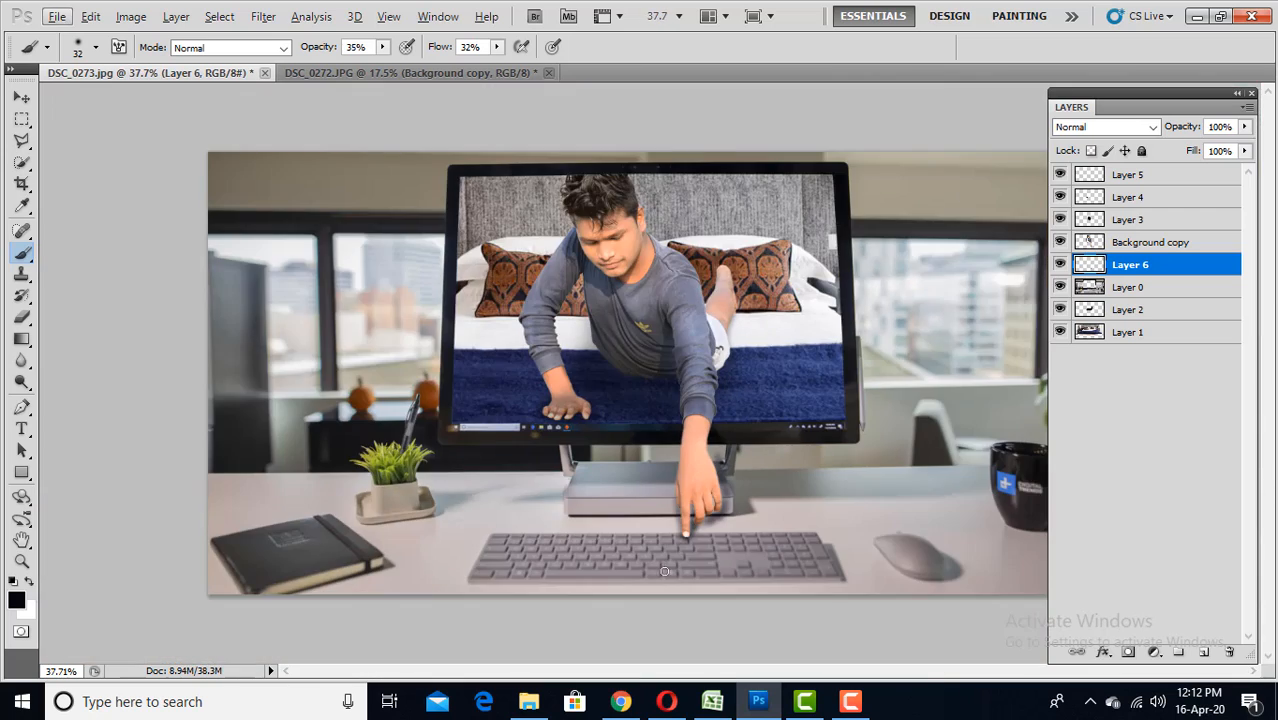
pyautogui.scroll(6, 755, 577)
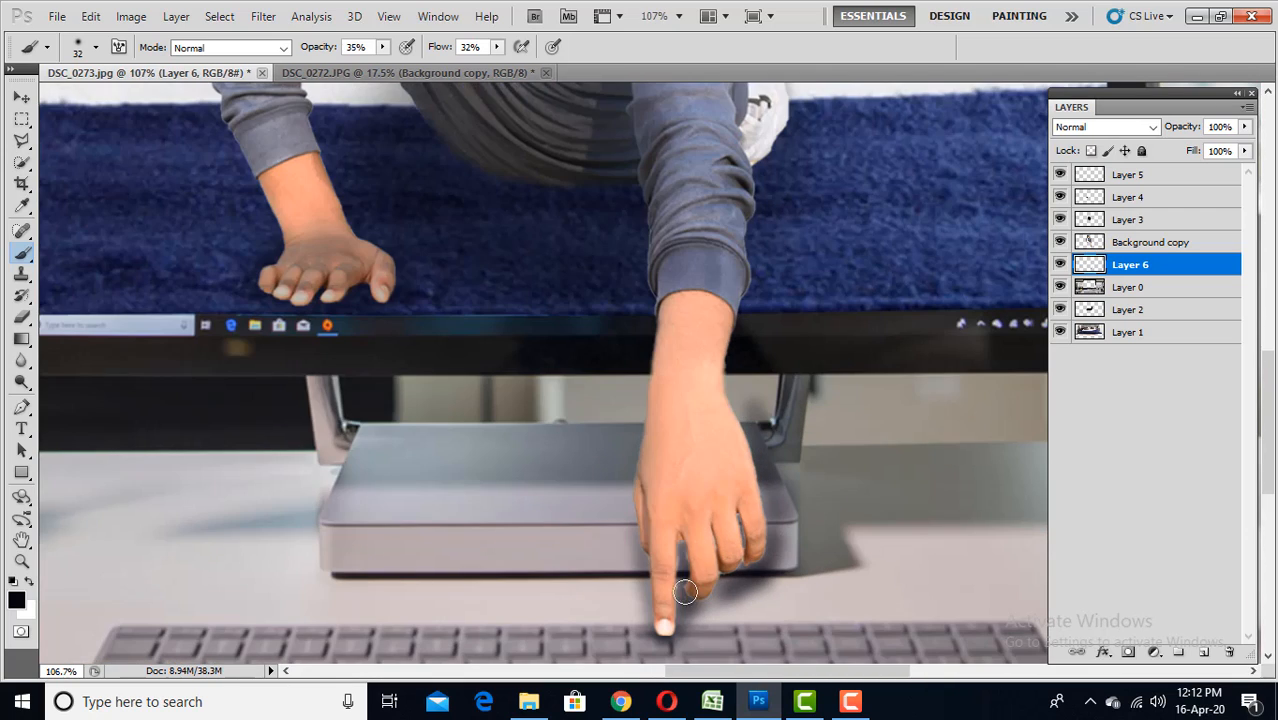